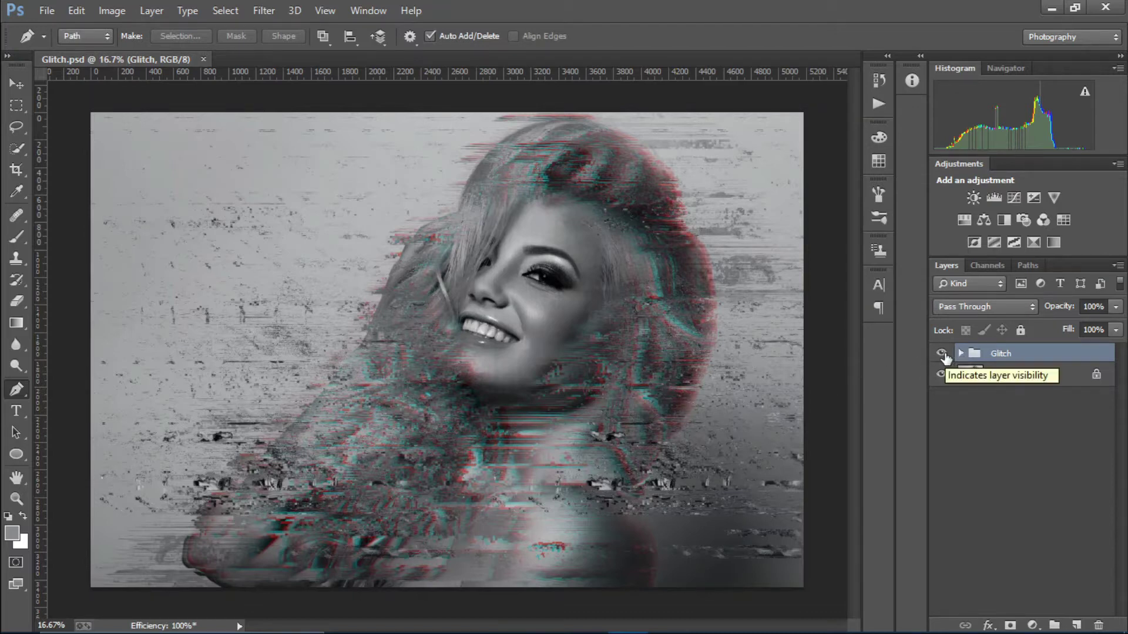
- Compare the image with and without the outer Glitch group and expand it to list its layers
click(942, 353)
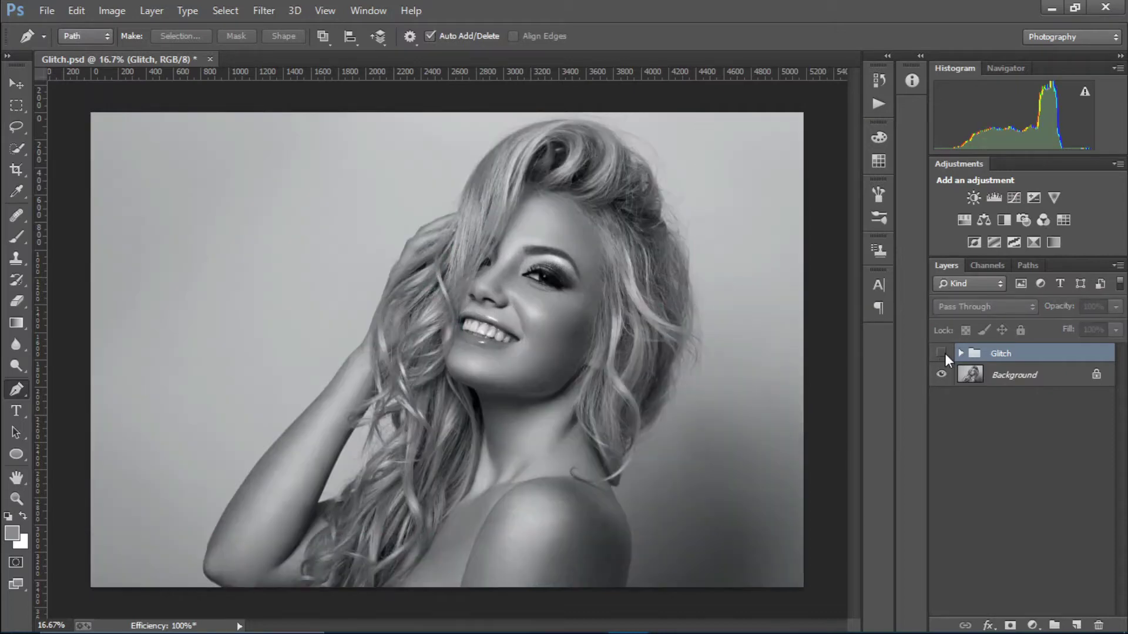
click(943, 353)
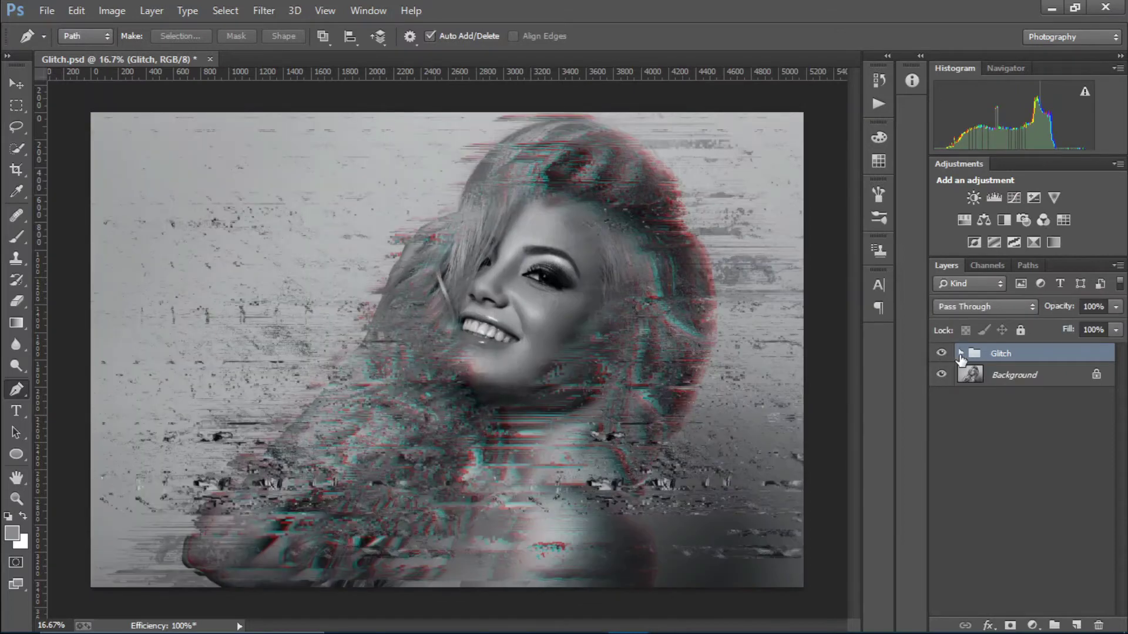
click(961, 353)
click(973, 396)
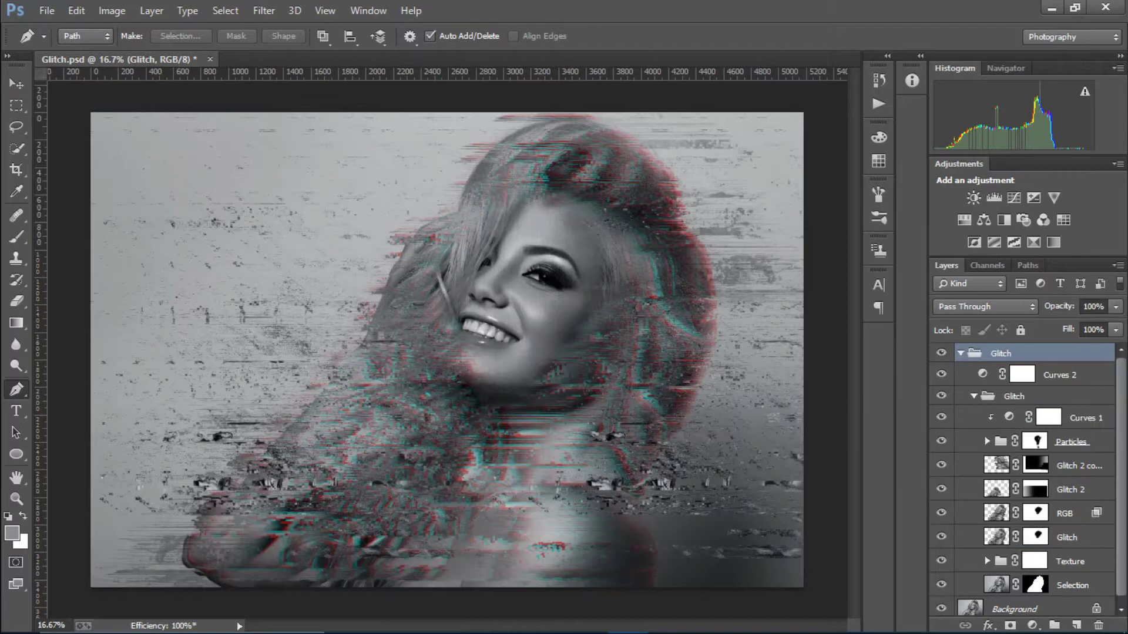
scroll(1126, 440, down, 1)
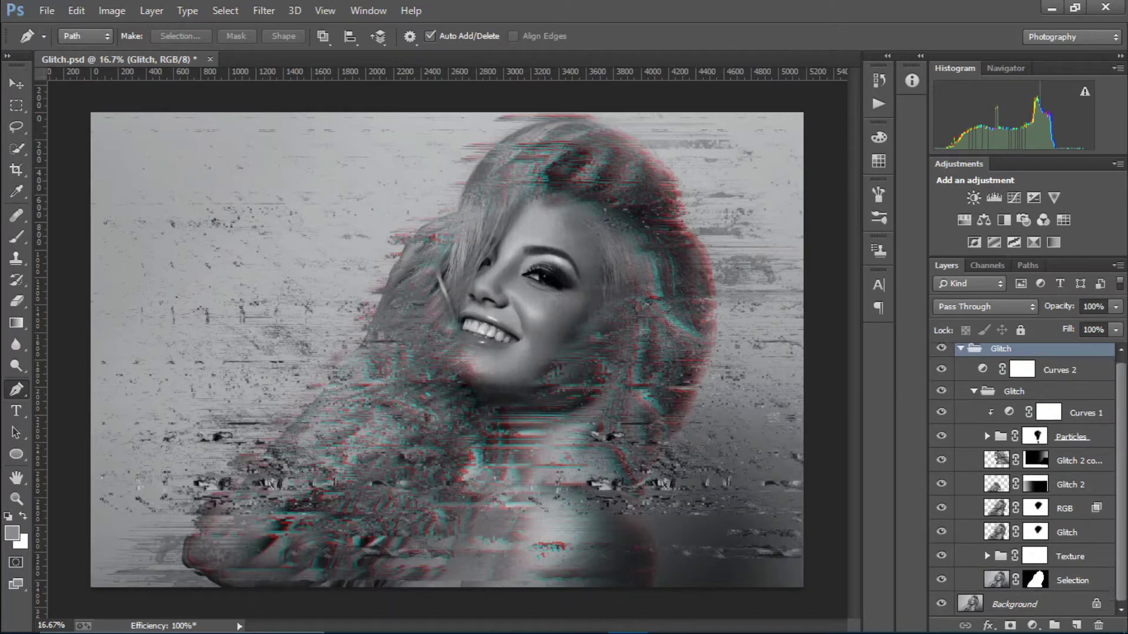
- View the Selection layer on its own and compare the image with and without the Texture group
alt+click(942, 580)
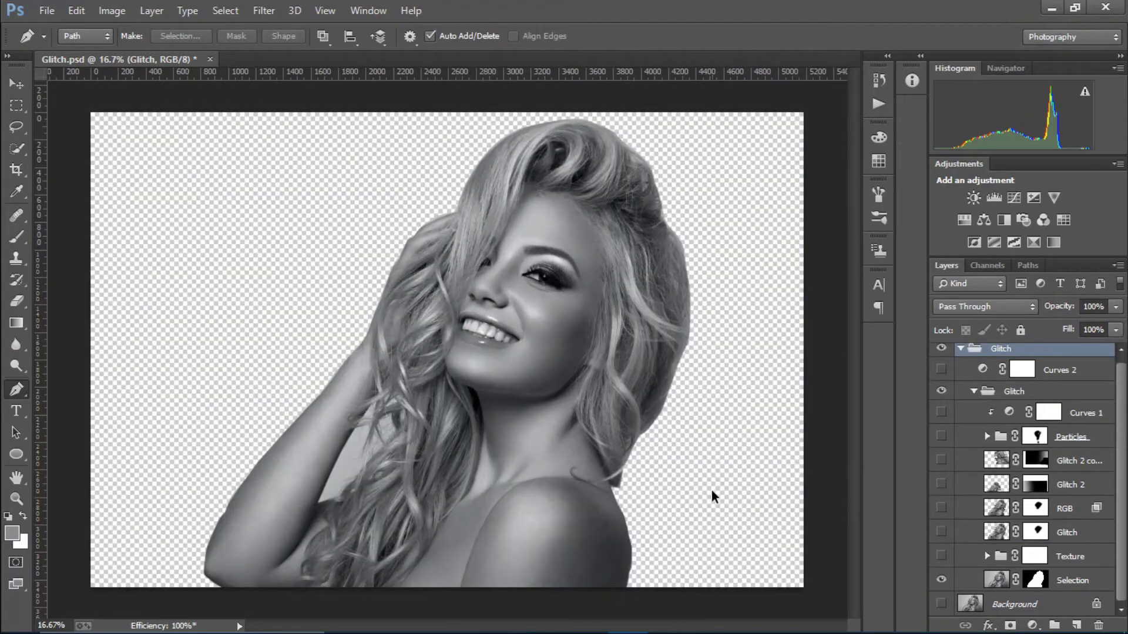
alt+click(942, 580)
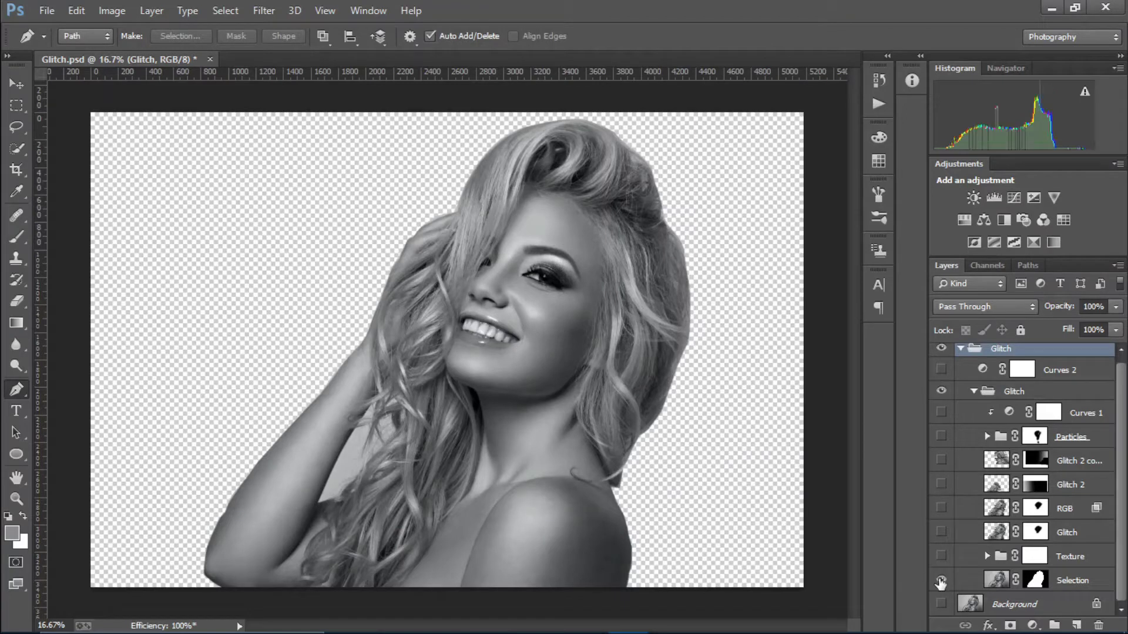
click(941, 556)
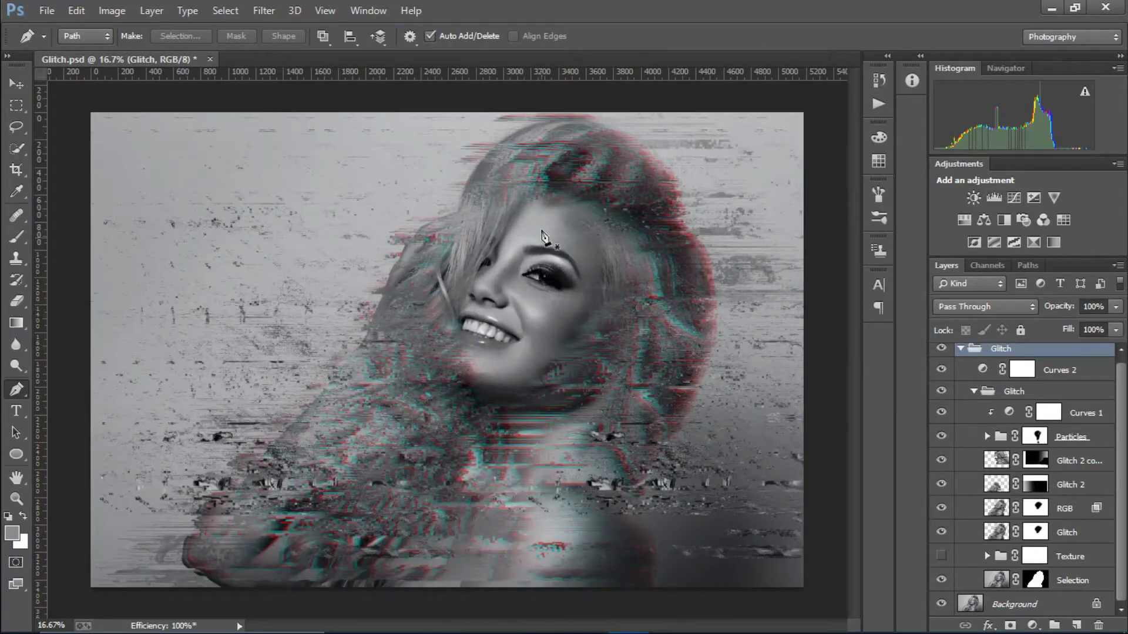
click(941, 557)
- Compare the image with and without the Glitch layer and view that layer on its own
click(942, 532)
click(941, 532)
alt+click(942, 532)
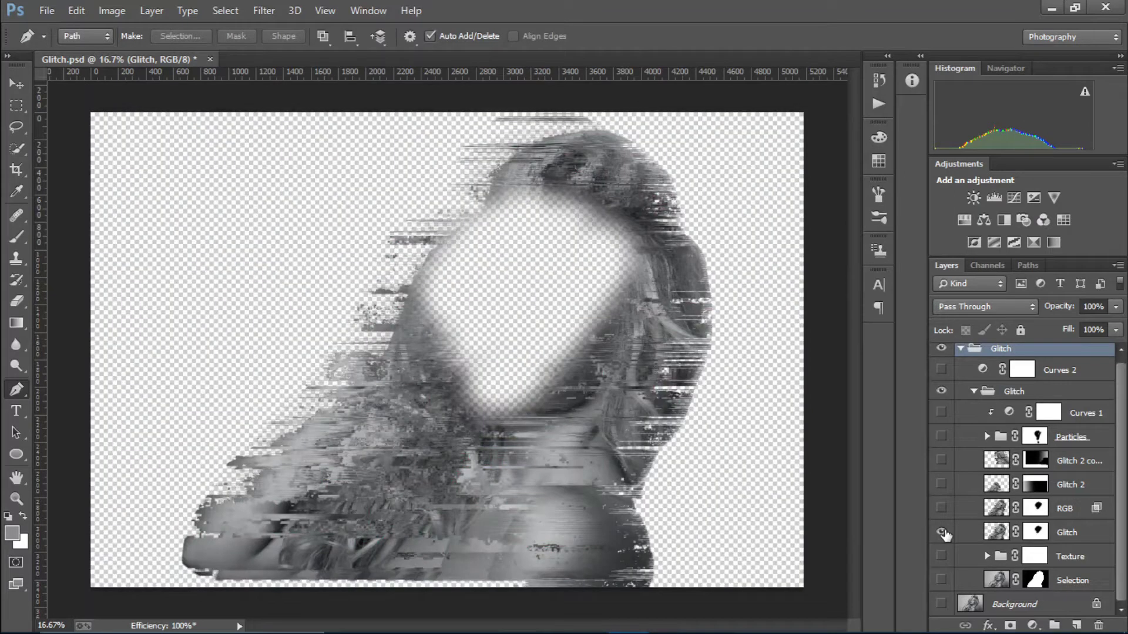
alt+click(941, 532)
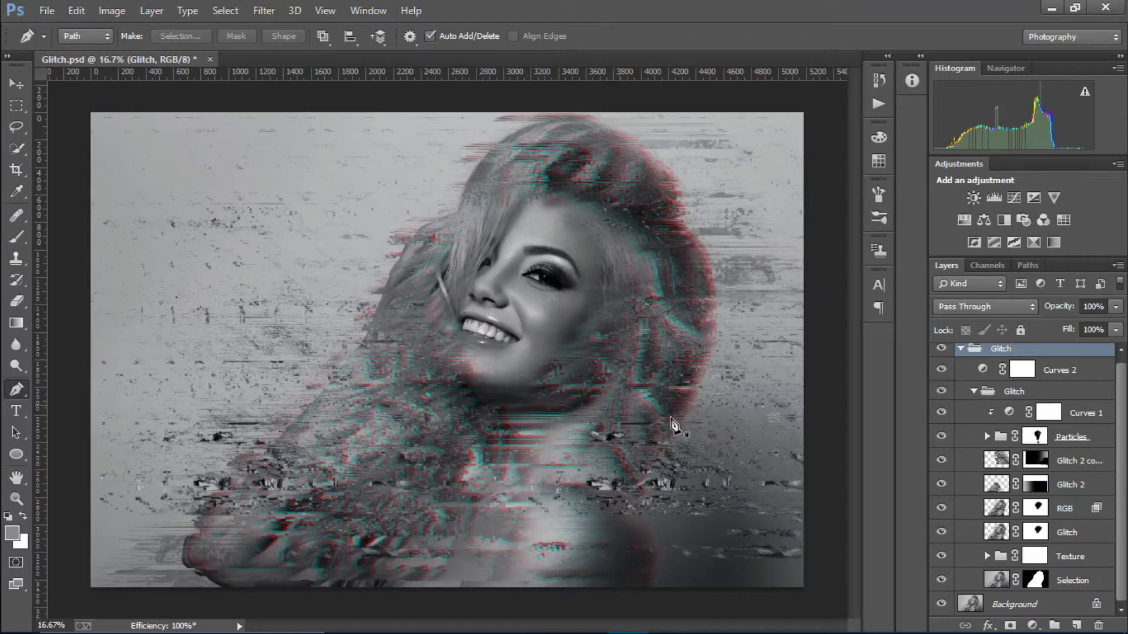
- Compare the image with and without the RGB layer and view that layer in isolation
click(941, 510)
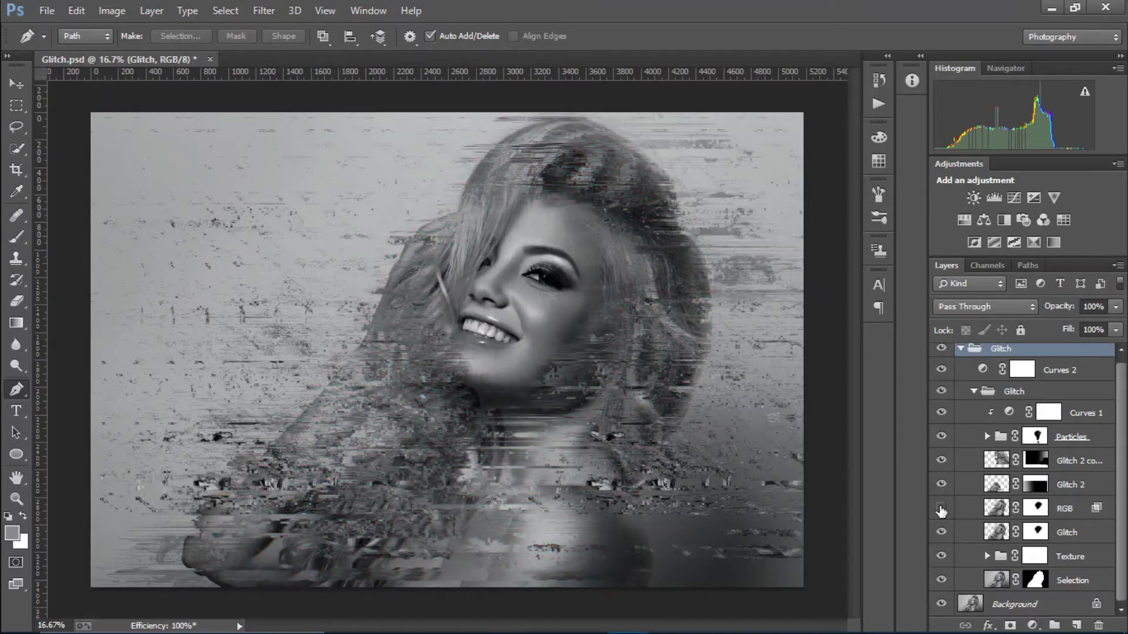
click(941, 510)
alt+click(941, 510)
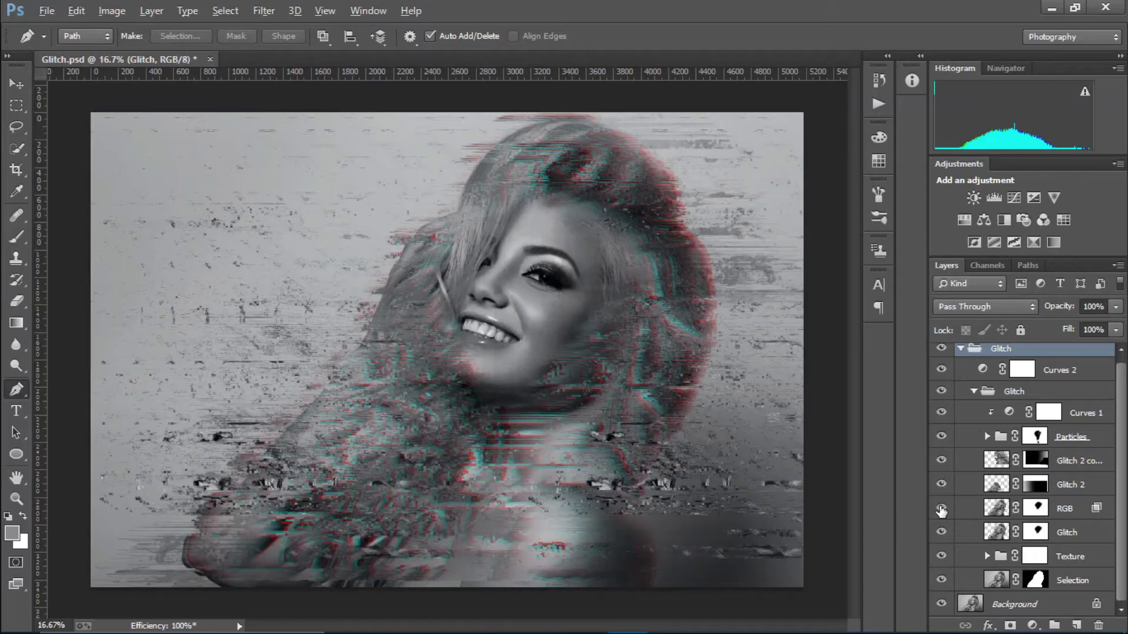
alt+click(941, 510)
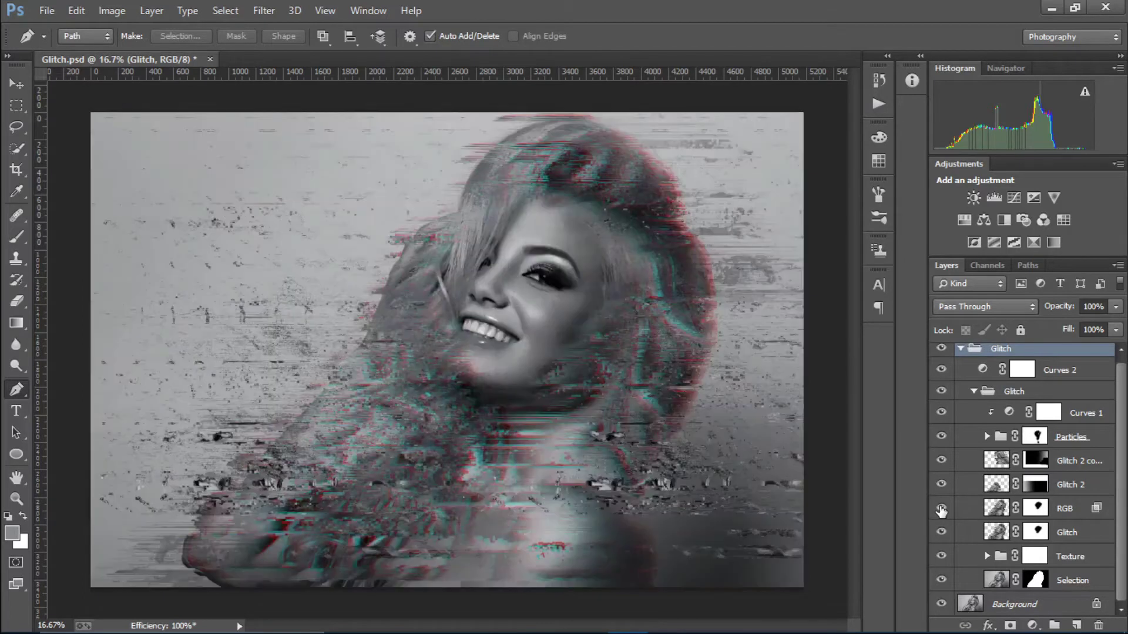
- Inspect the Glitch 2 layer and its copy by viewing each one in isolation
click(942, 485)
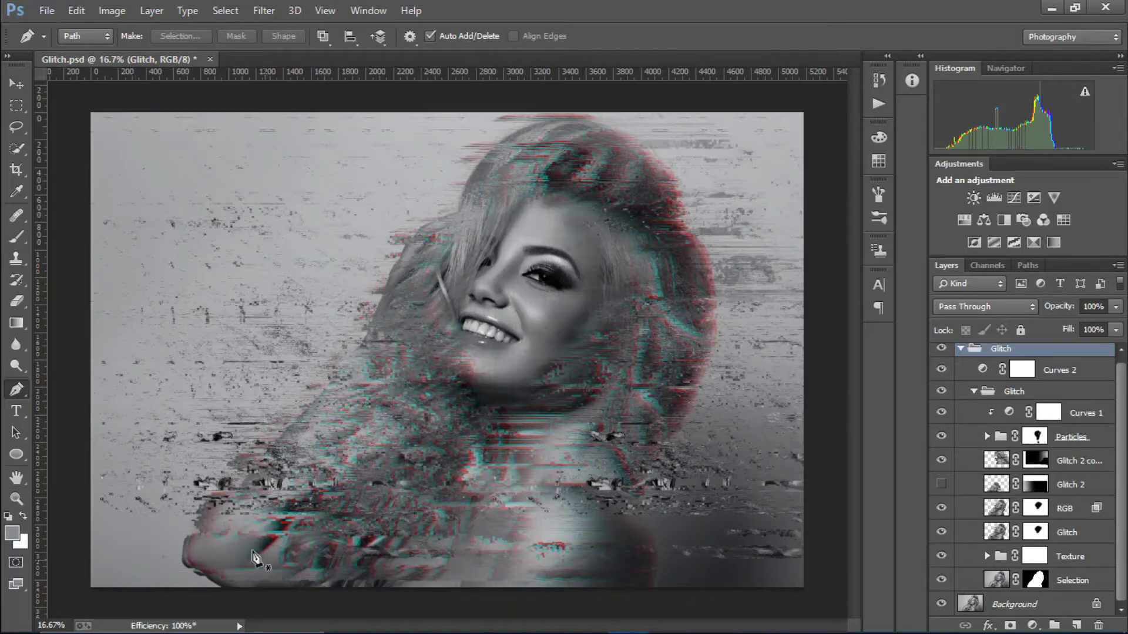
click(941, 485)
alt+click(941, 484)
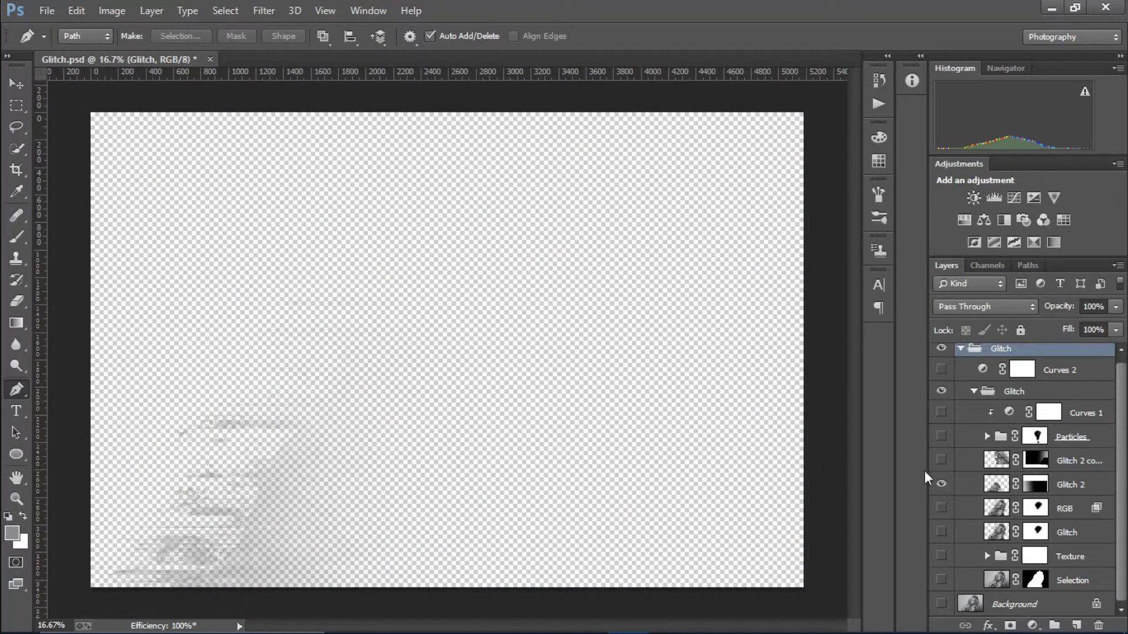
alt+click(942, 485)
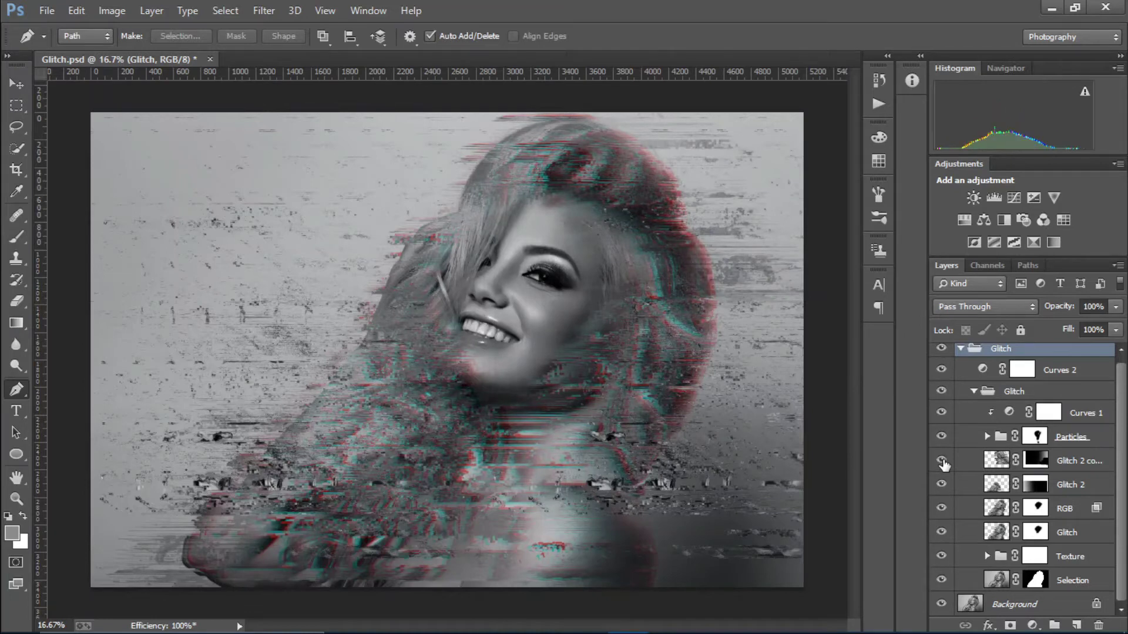
alt+click(941, 461)
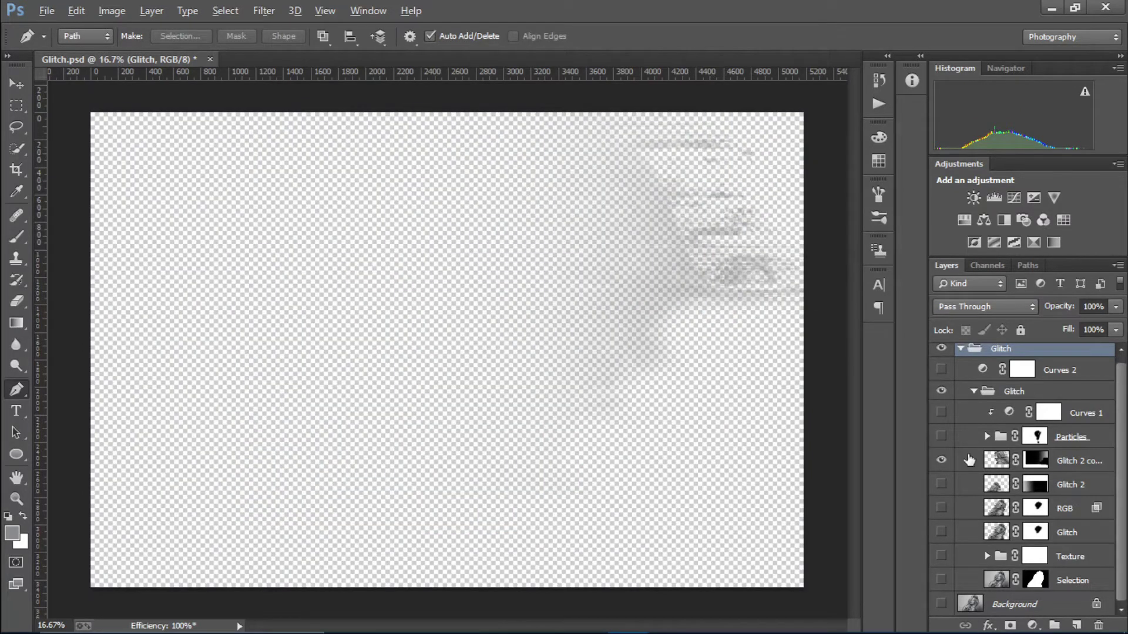
alt+click(940, 461)
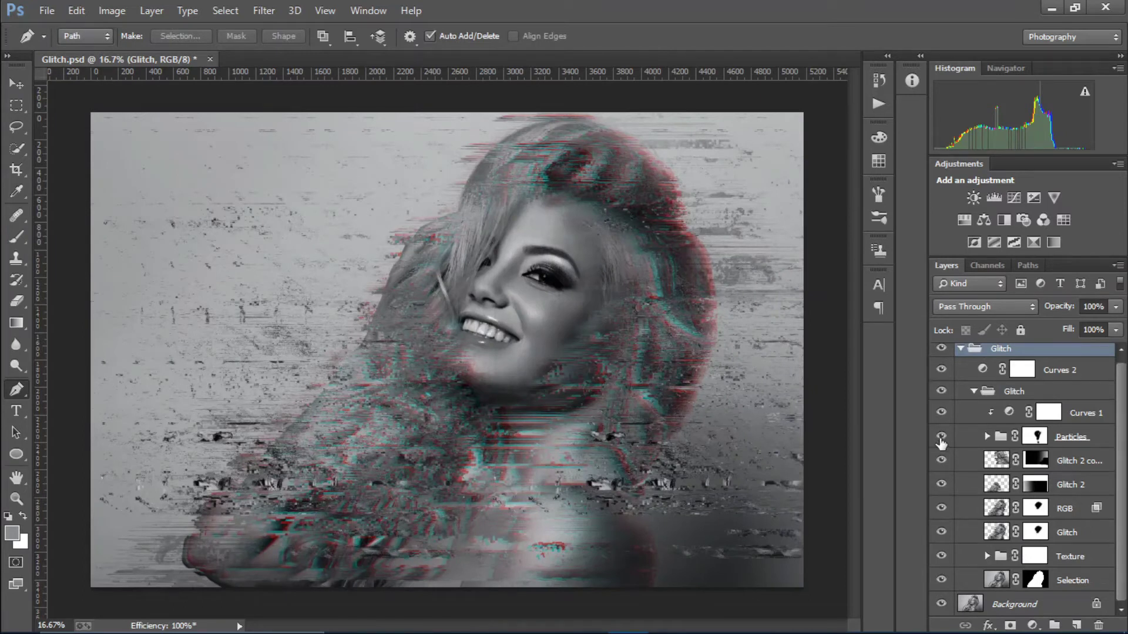
- Compare the image with and without the Particles group and the Curves 1 adjustment
click(942, 437)
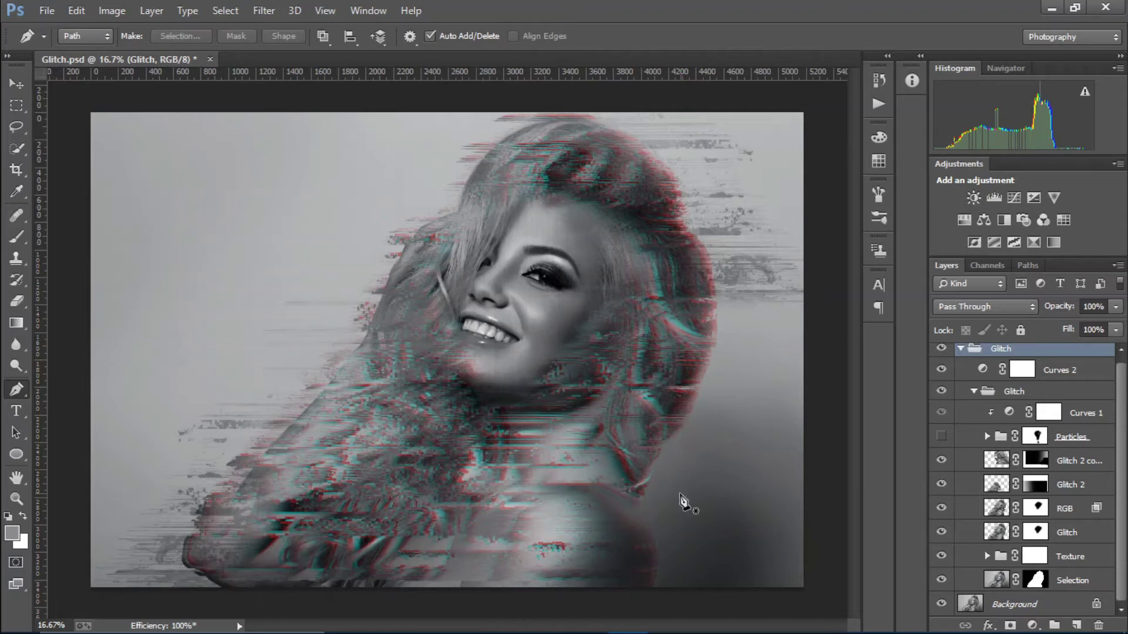
click(941, 436)
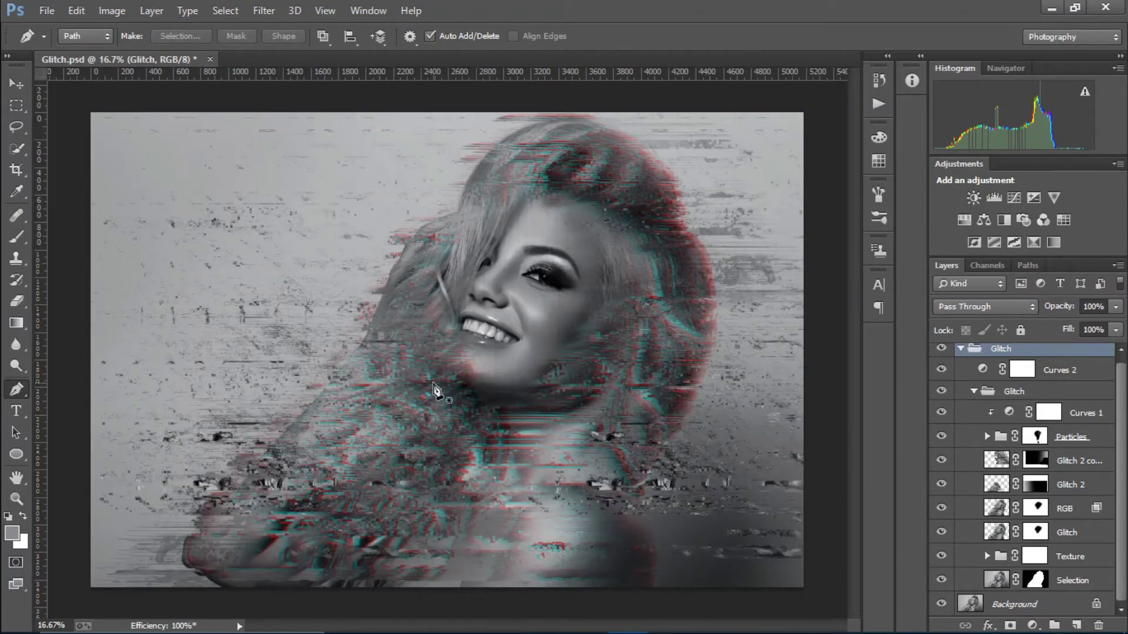
click(941, 413)
click(941, 413)
- Collapse the Glitch groups and compare the image with and without the whole effect and the Curves 2 adjustment
click(978, 392)
click(974, 391)
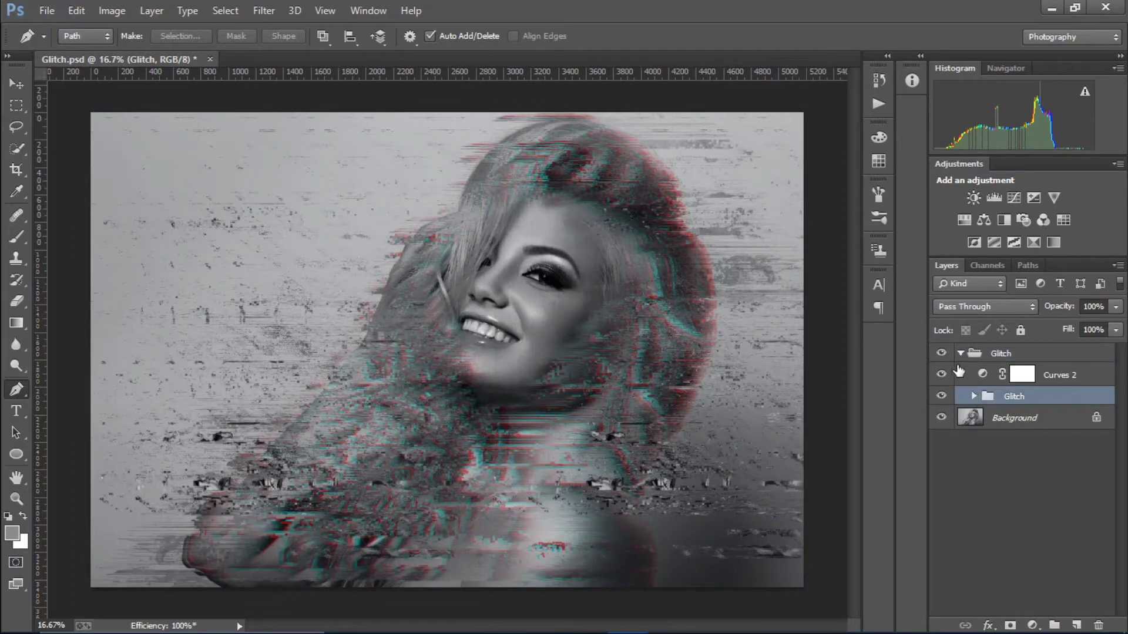
click(941, 353)
click(942, 353)
click(942, 375)
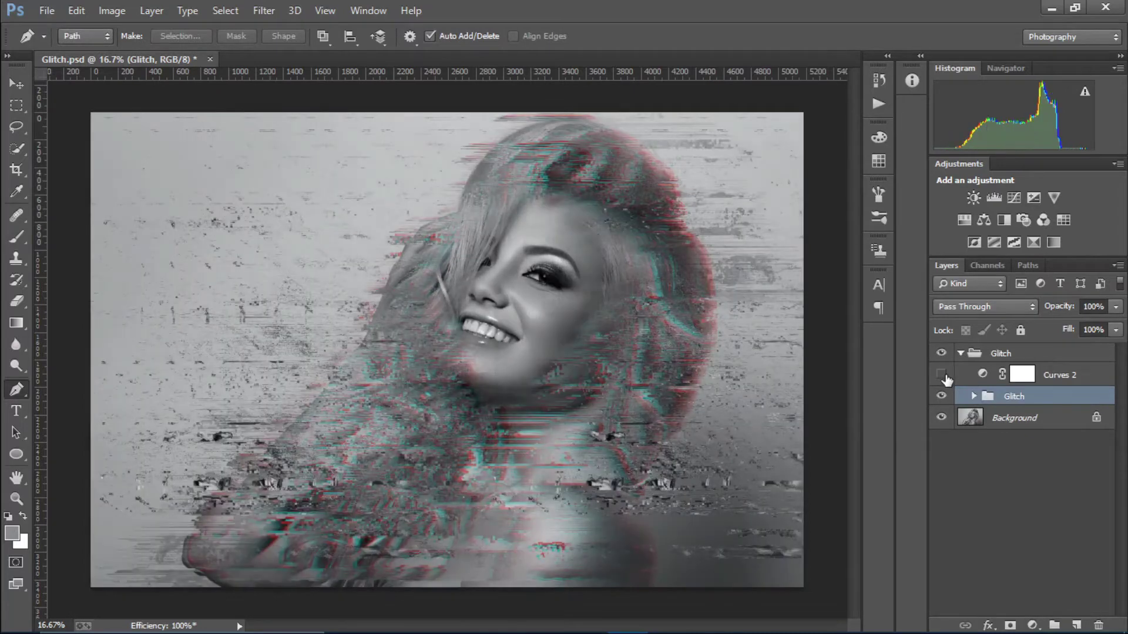
click(943, 376)
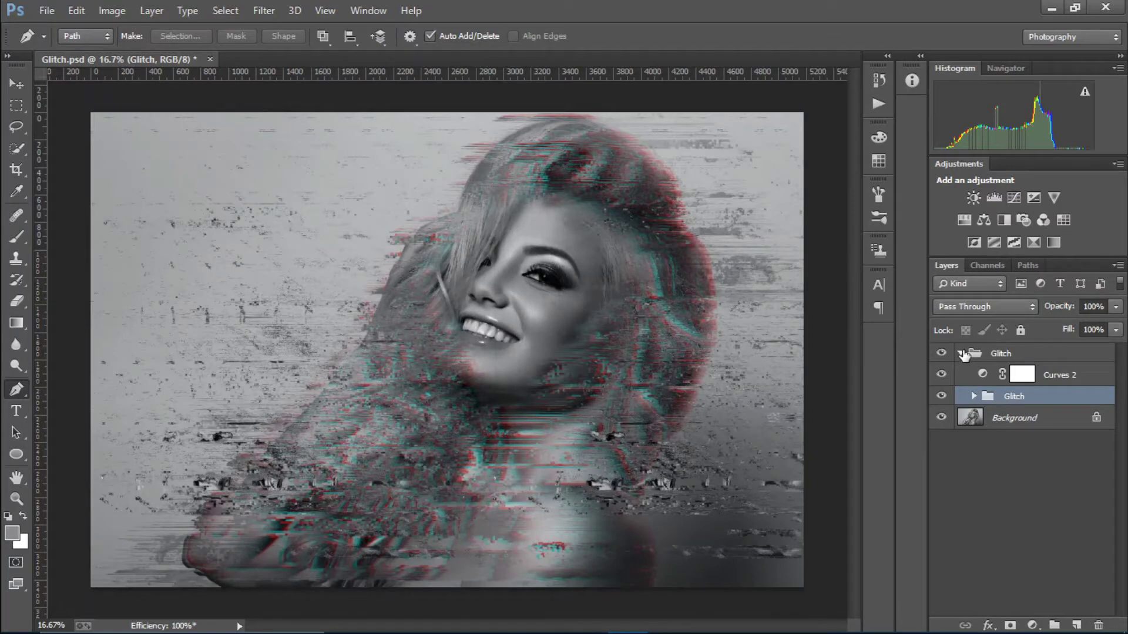
click(962, 353)
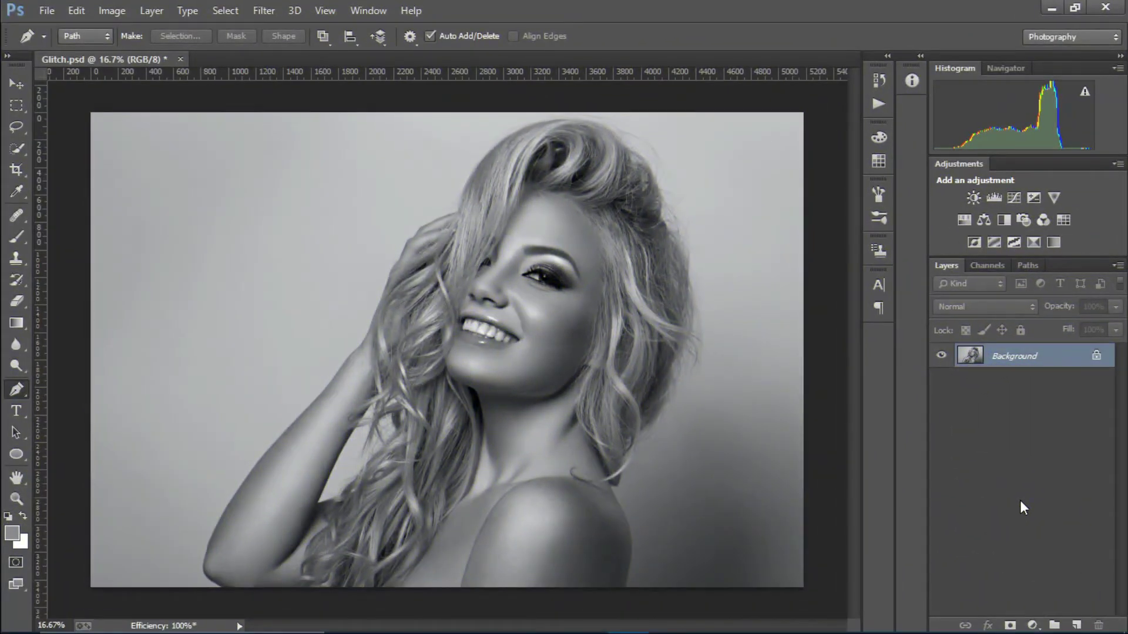
- Duplicate the Background layer and rename the copy "Selection"
key(ctrl+j)
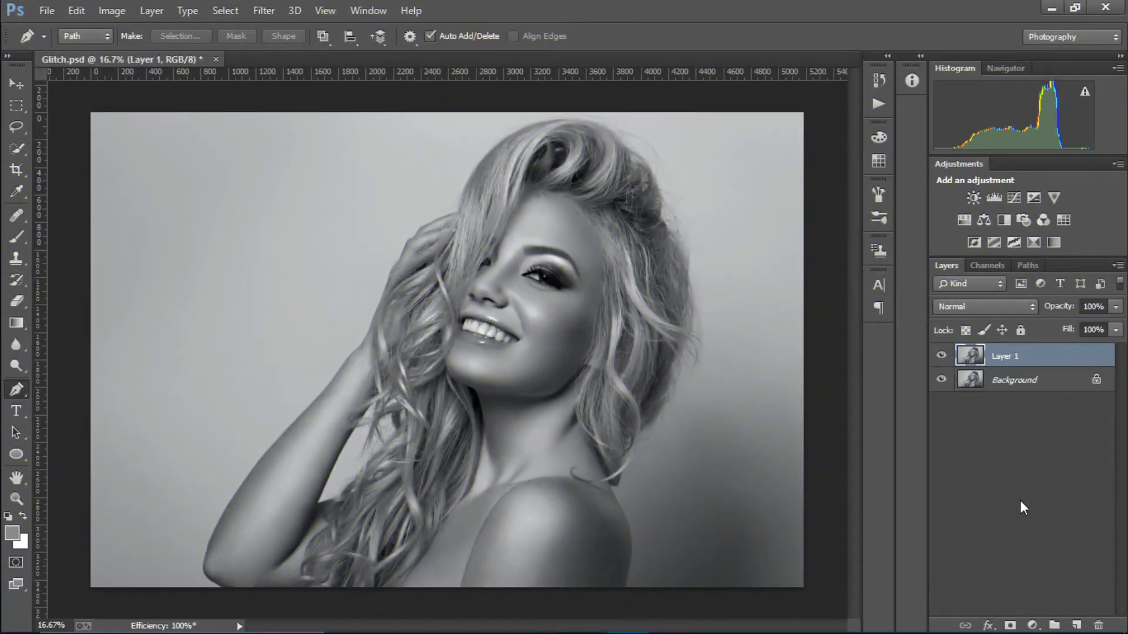
double_click(999, 357)
text(3de)
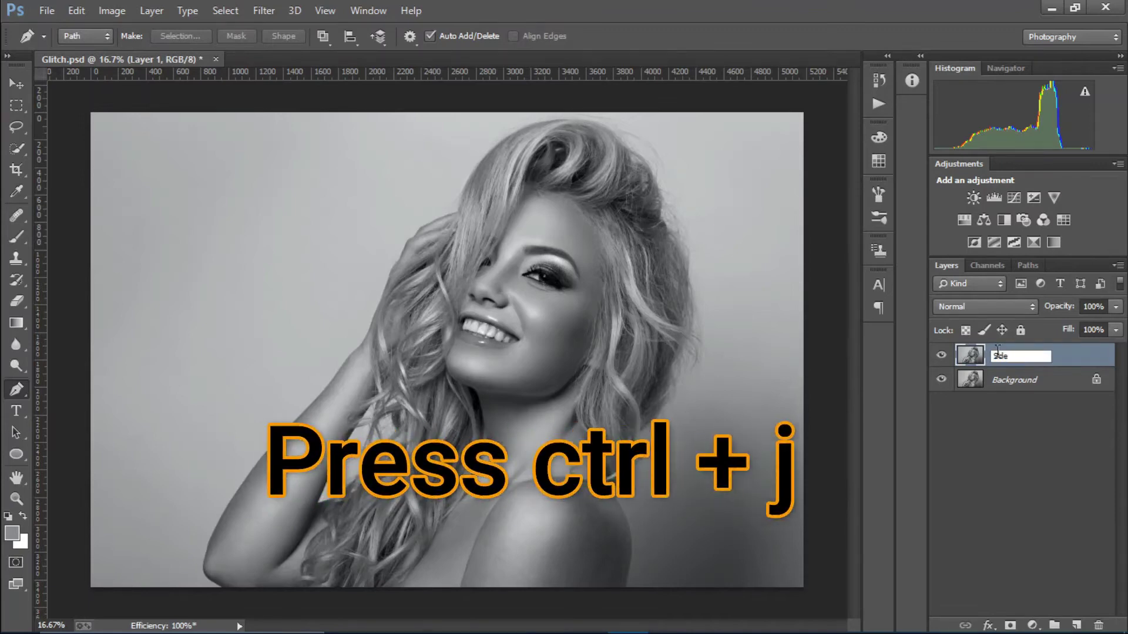
text(ection)
key(Return)
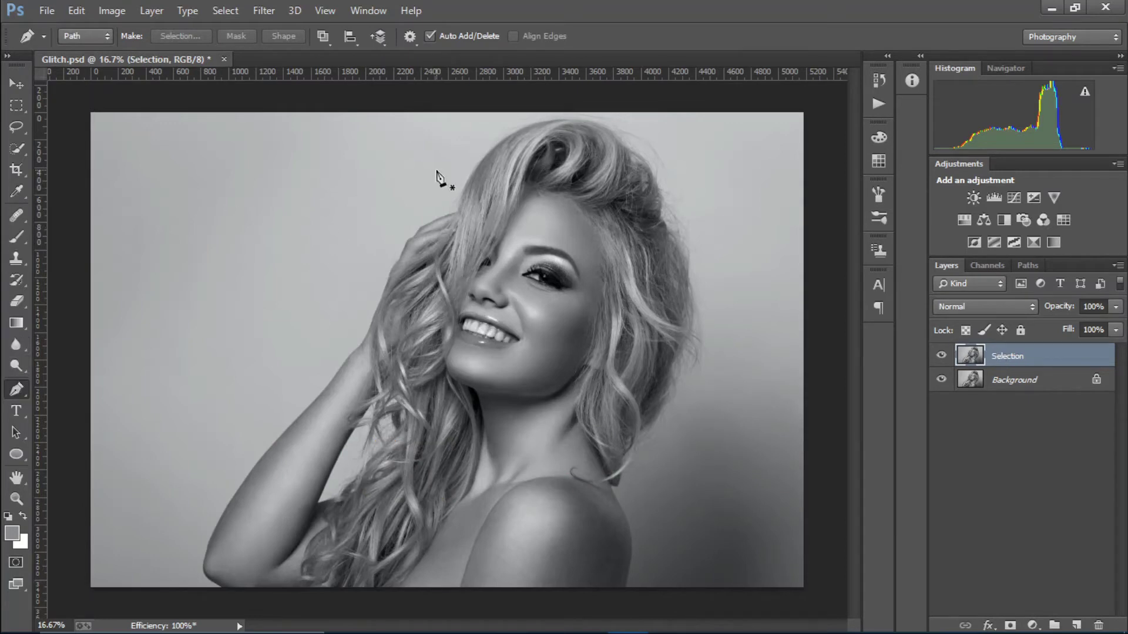
- Trace a Pen tool path from the woman's raised elbow up along the outer edge of her forearm
click(205, 568)
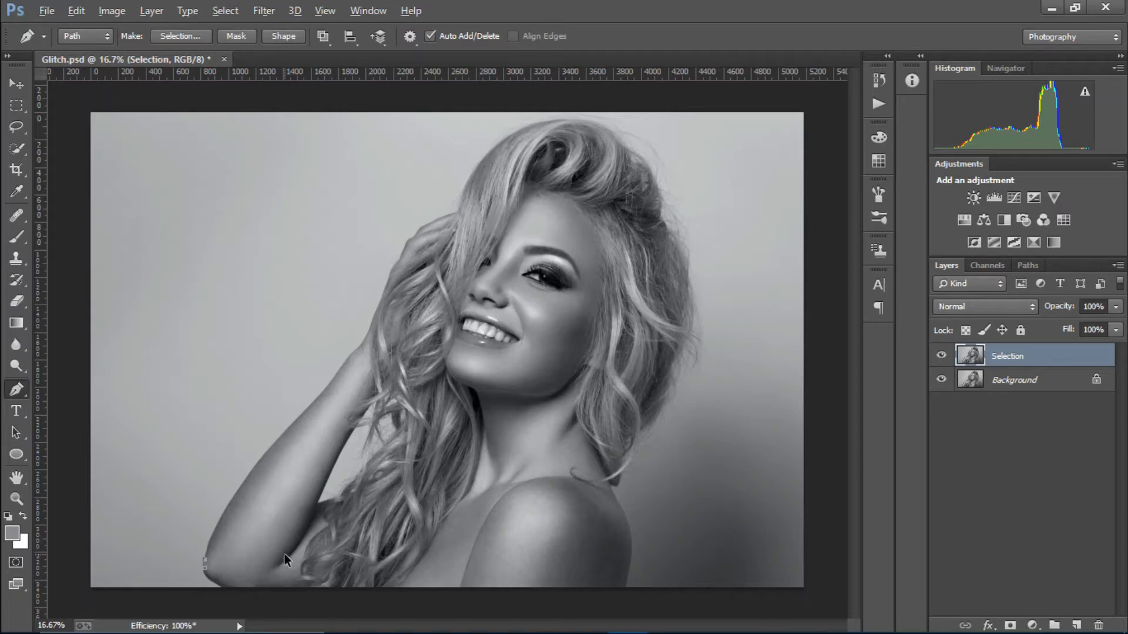
key(ctrl+z)
key(ctrl+plus)
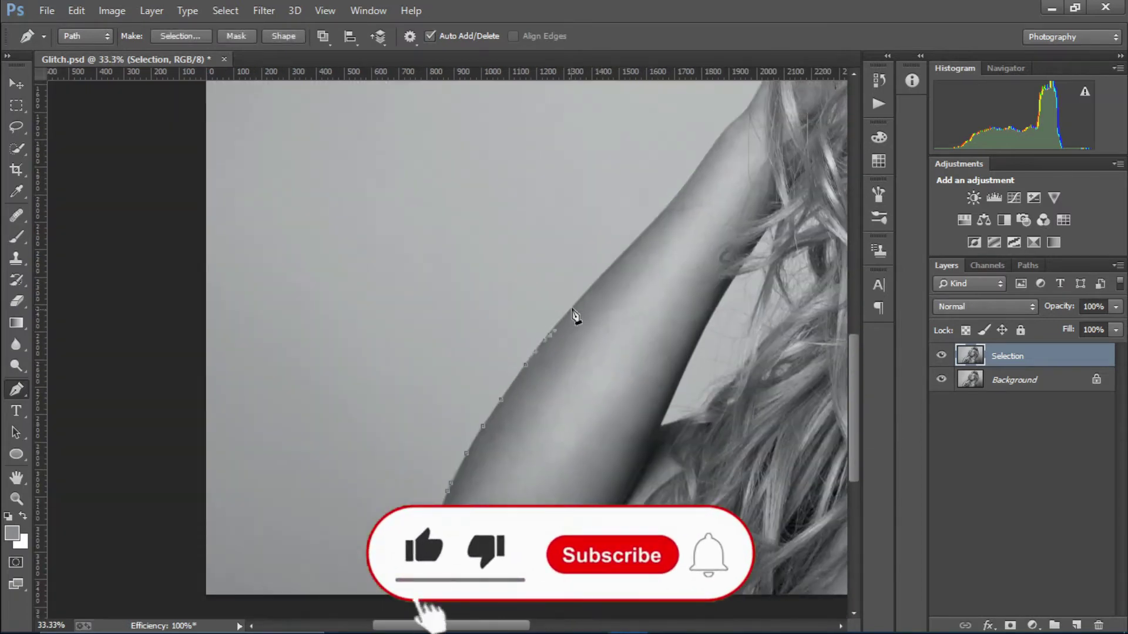
click(571, 307)
click(583, 294)
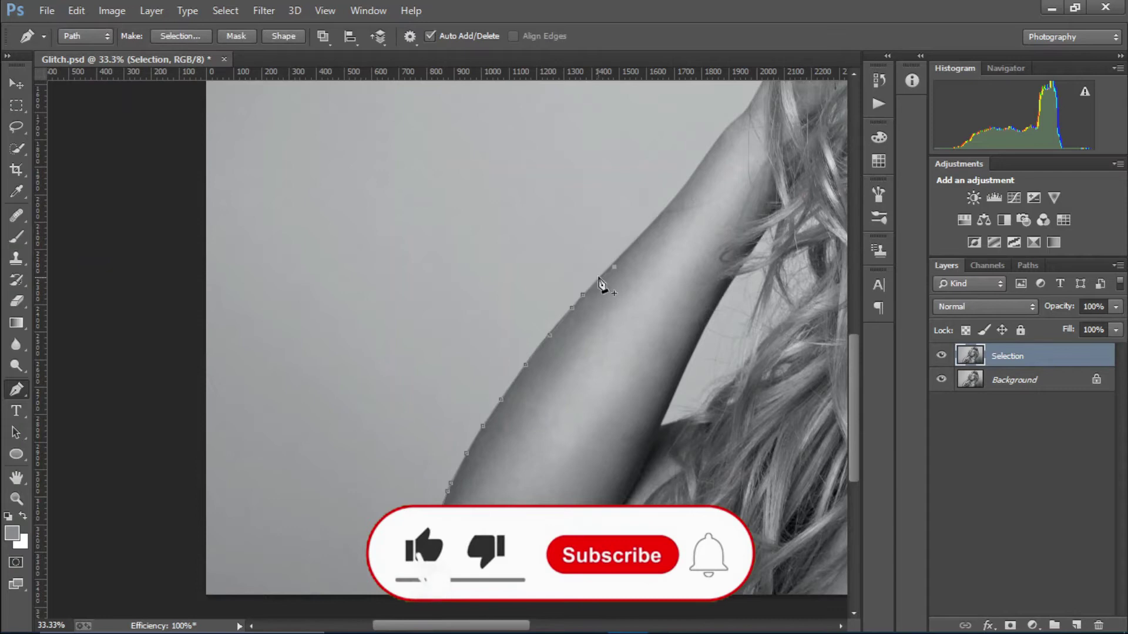
click(614, 263)
click(649, 226)
click(682, 188)
click(721, 135)
click(735, 118)
- Continue the path from the upper forearm around the outer edge of the wrist and hand to the hair
scroll(858, 461, right, 5)
scroll(859, 461, up, 5)
click(568, 337)
click(571, 321)
click(588, 281)
click(616, 206)
click(635, 173)
click(659, 144)
click(668, 126)
click(696, 113)
click(715, 105)
click(736, 96)
- Continue the path up and over the crown of the hair to its far side
key(ctrl+minus)
scroll(854, 374, up, 3)
click(555, 214)
click(599, 175)
click(656, 160)
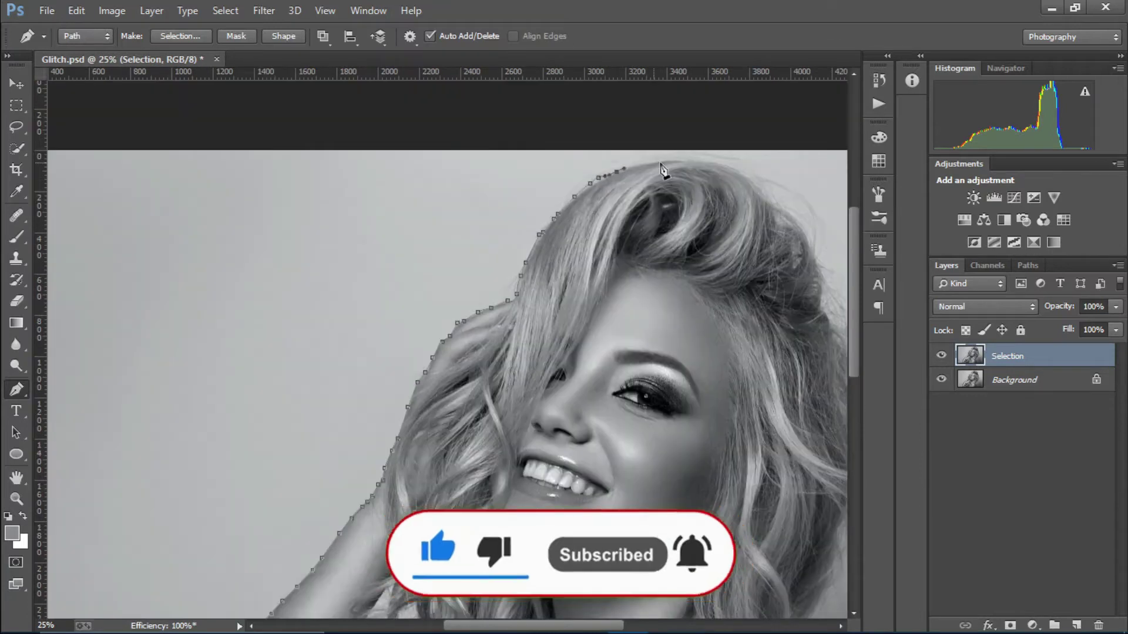
click(711, 163)
click(755, 183)
click(785, 206)
click(813, 241)
click(828, 309)
- Continue the path down the outer edge of the hair beside the face
scroll(633, 624, right, 2)
click(693, 332)
click(708, 385)
click(713, 455)
scroll(837, 356, right, 1)
click(633, 496)
click(626, 533)
- Continue the path along the lower hair and around the bare shoulder to the image's lower edge
scroll(849, 438, down, 4)
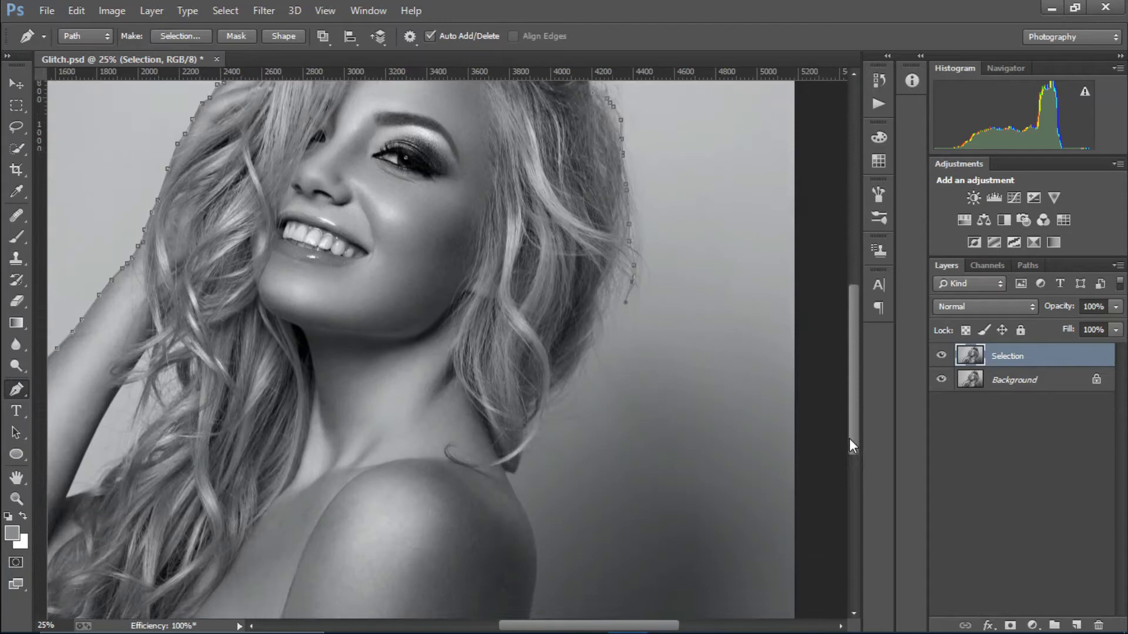
click(613, 308)
click(570, 359)
click(526, 436)
click(508, 465)
click(532, 522)
click(534, 535)
click(536, 566)
click(531, 594)
click(530, 611)
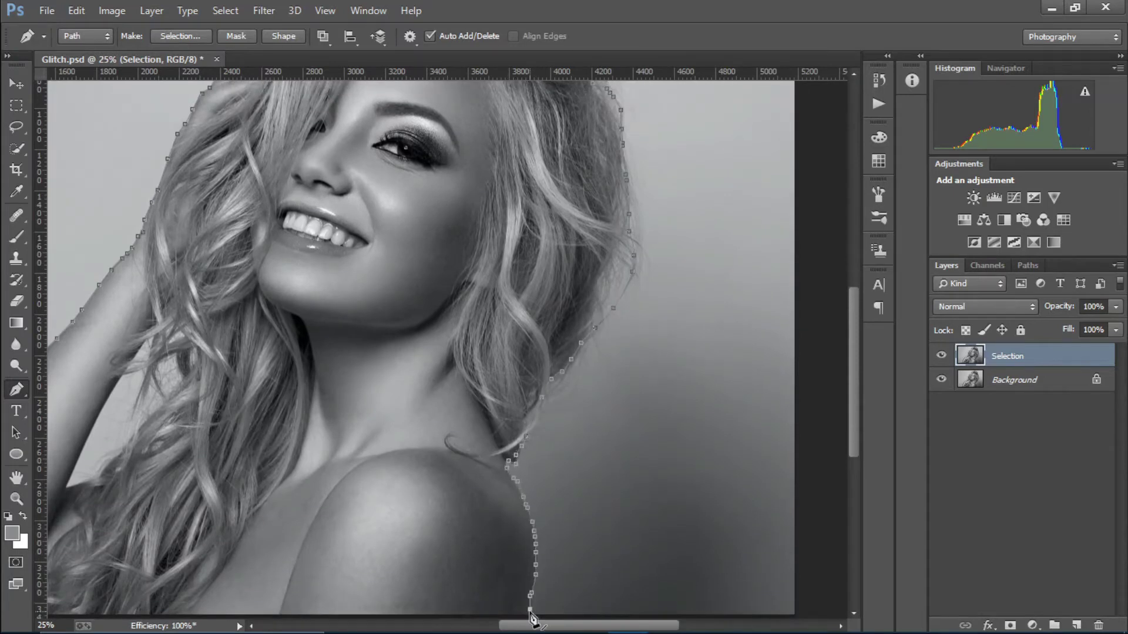
- Close the path along the image's lower edge at the elbow and convert it to a new anti-aliased selection with a 2-pixel feather
scroll(532, 614, left, 2)
click(101, 614)
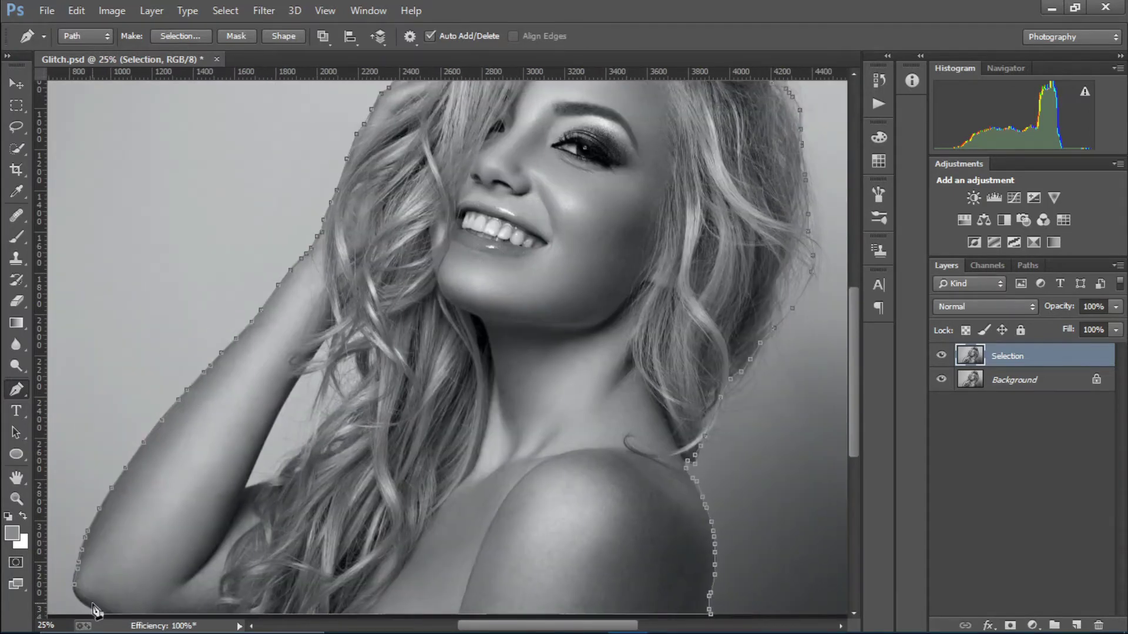
click(76, 587)
click(176, 36)
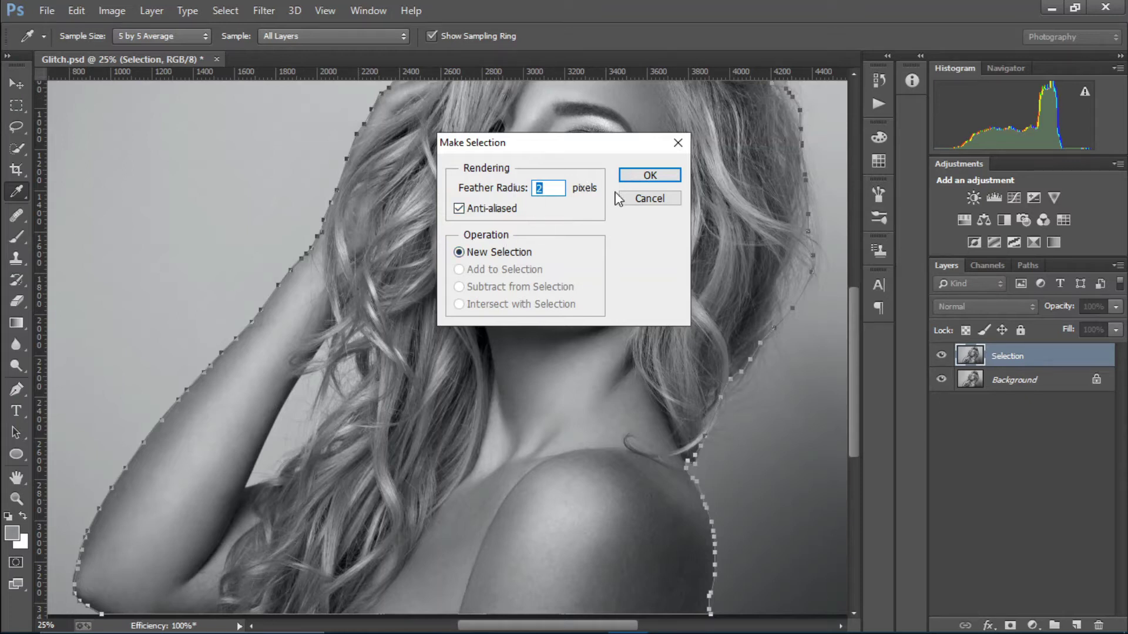
click(649, 175)
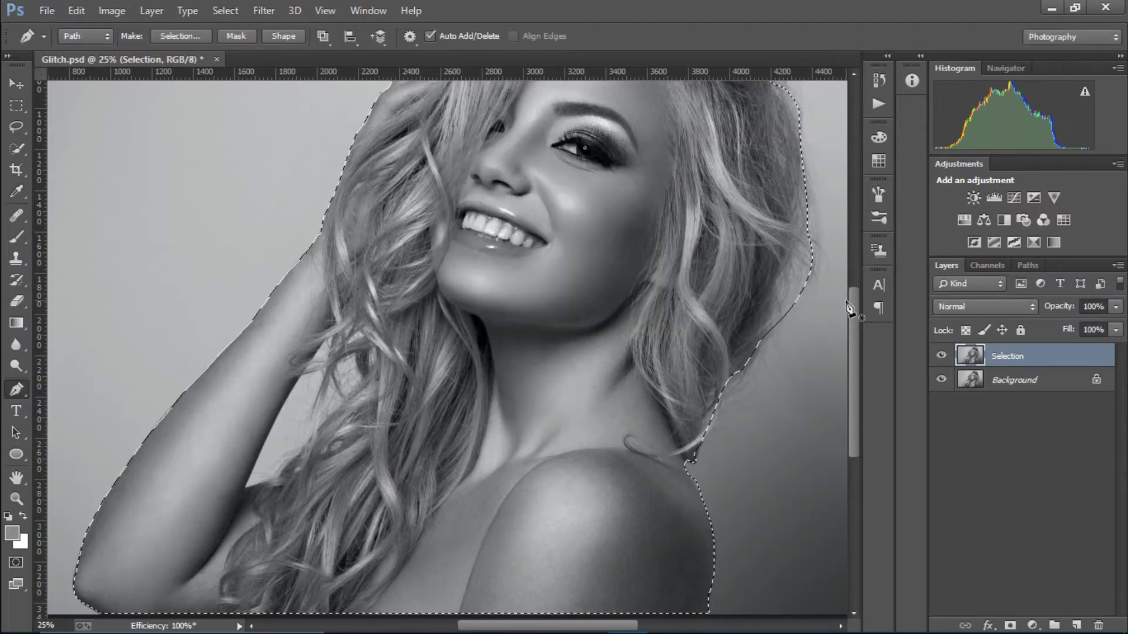
- Add a layer mask from the selection to the Selection layer and check the cutout with the Background temporarily hidden
click(1011, 625)
key(ctrl+minus)
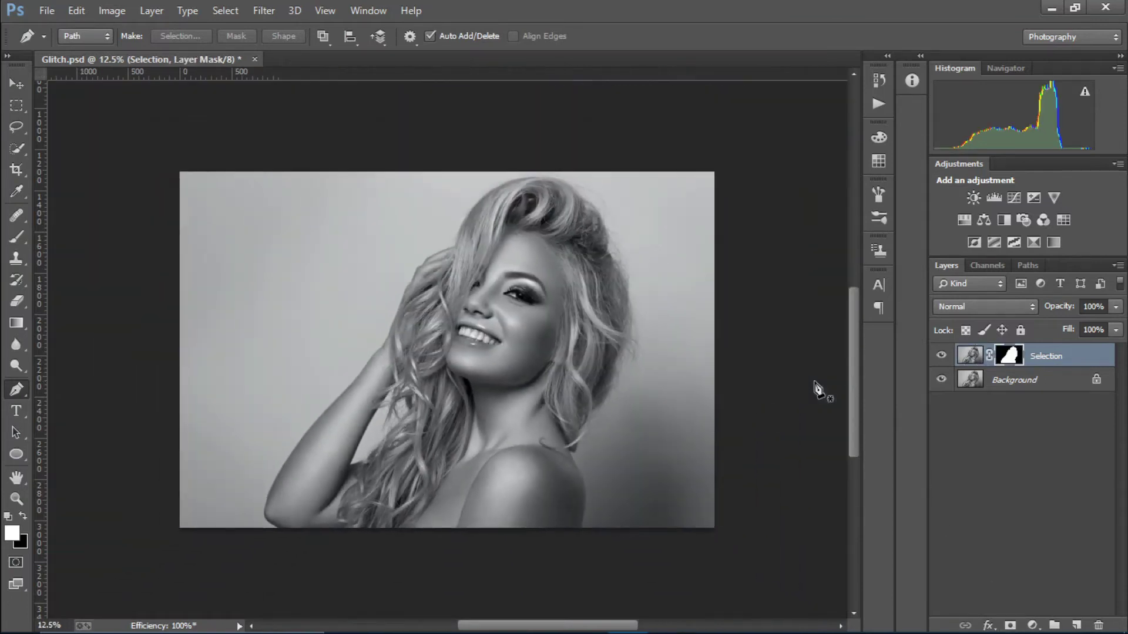
alt+click(942, 355)
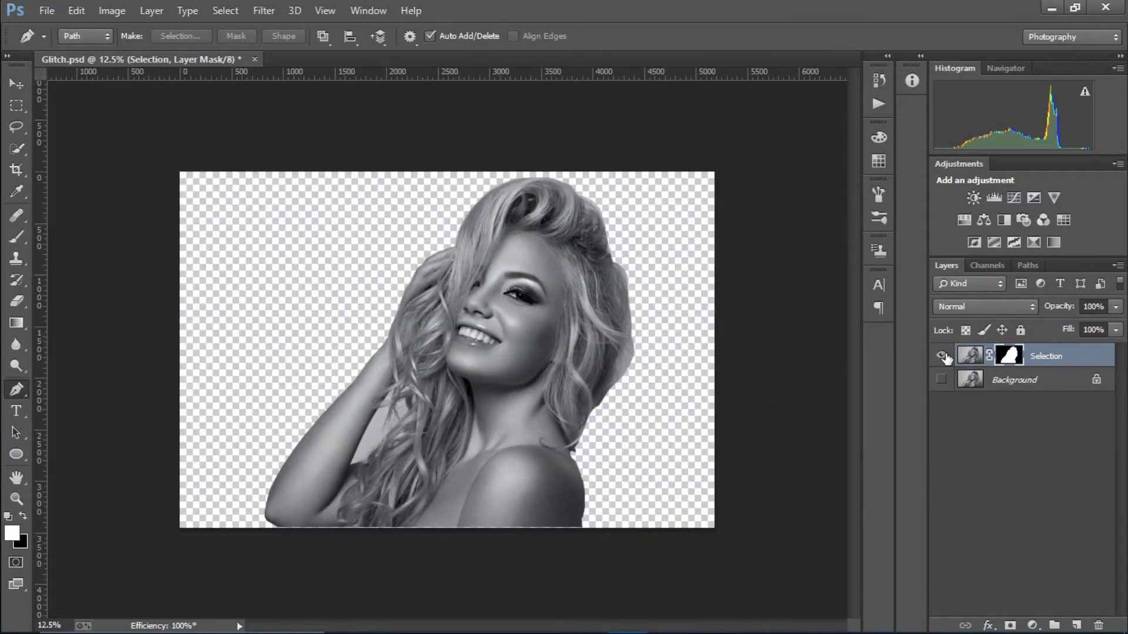
alt+click(942, 355)
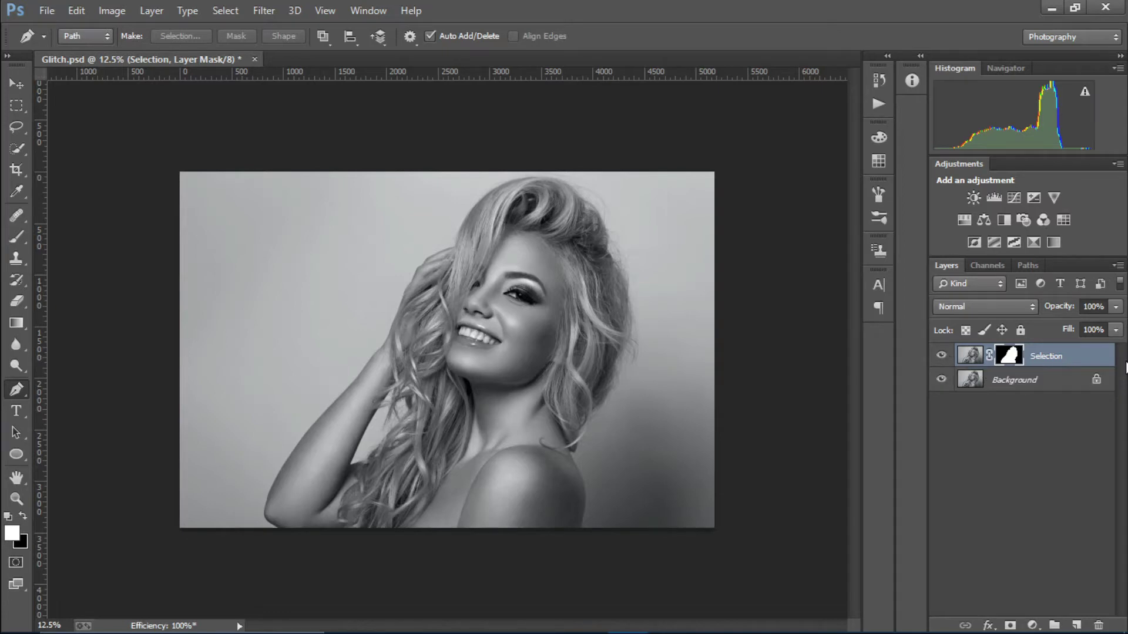
- Duplicate the masked Selection layer and apply the copy's layer mask
key(ctrl+j)
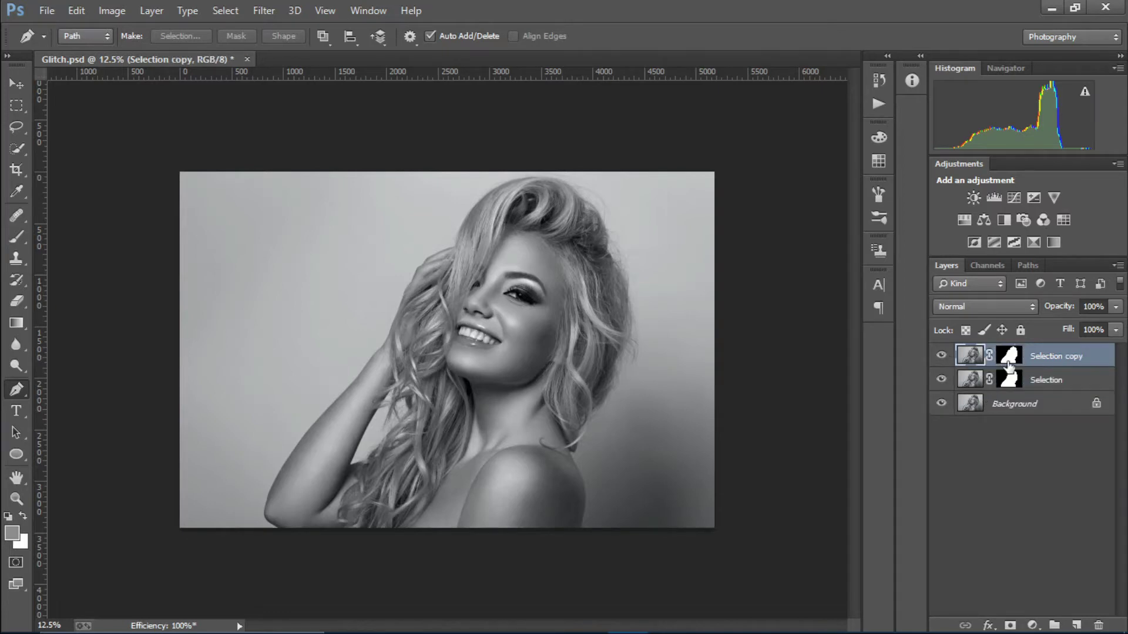
right_click(1007, 358)
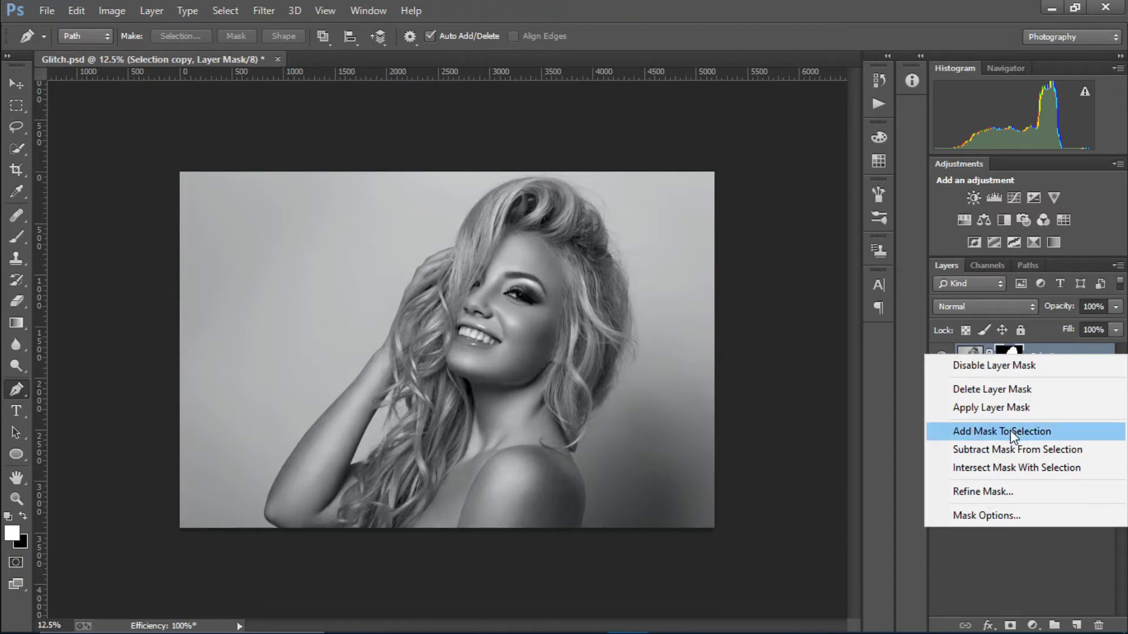
click(1011, 407)
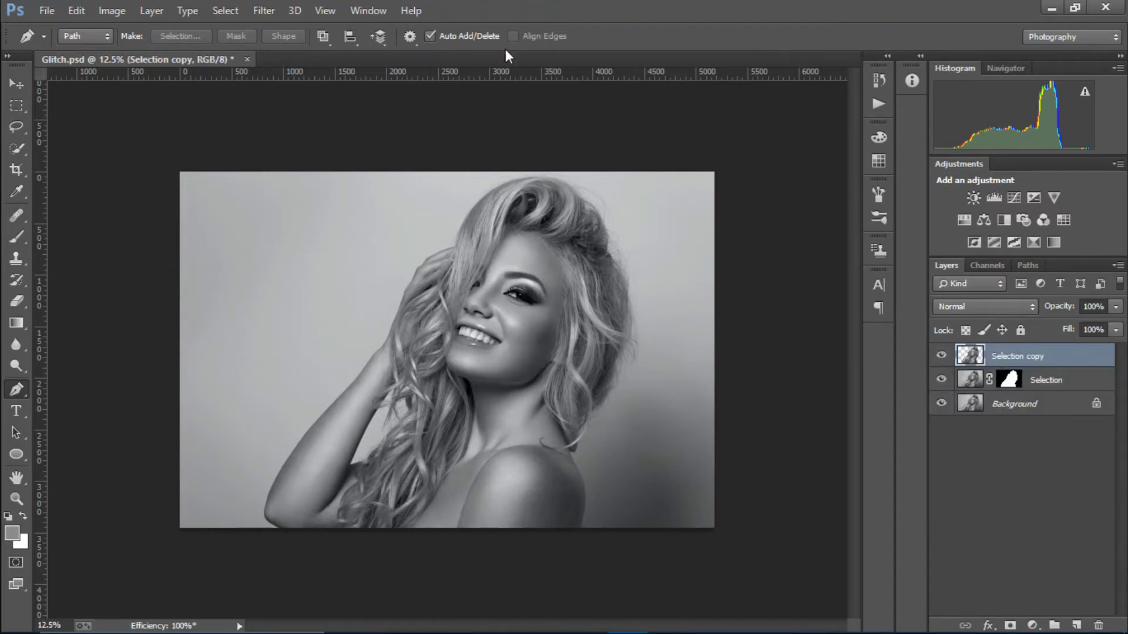
- Render Fibers on the duplicated cutout layer with variance 12 and strength 43
click(264, 10)
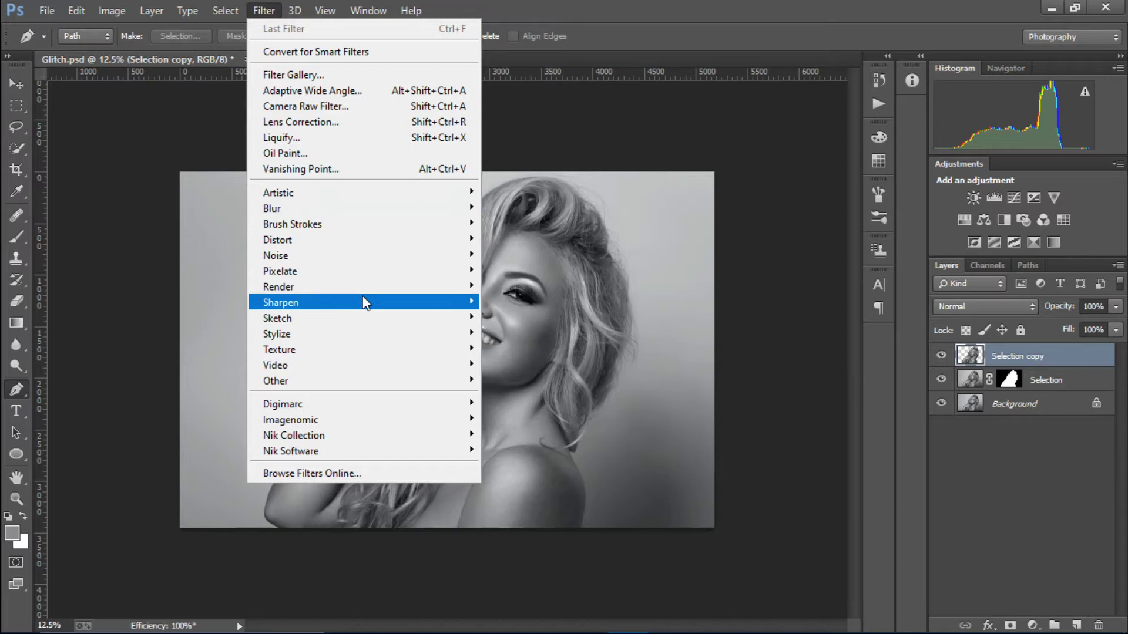
mouse_move(370, 287)
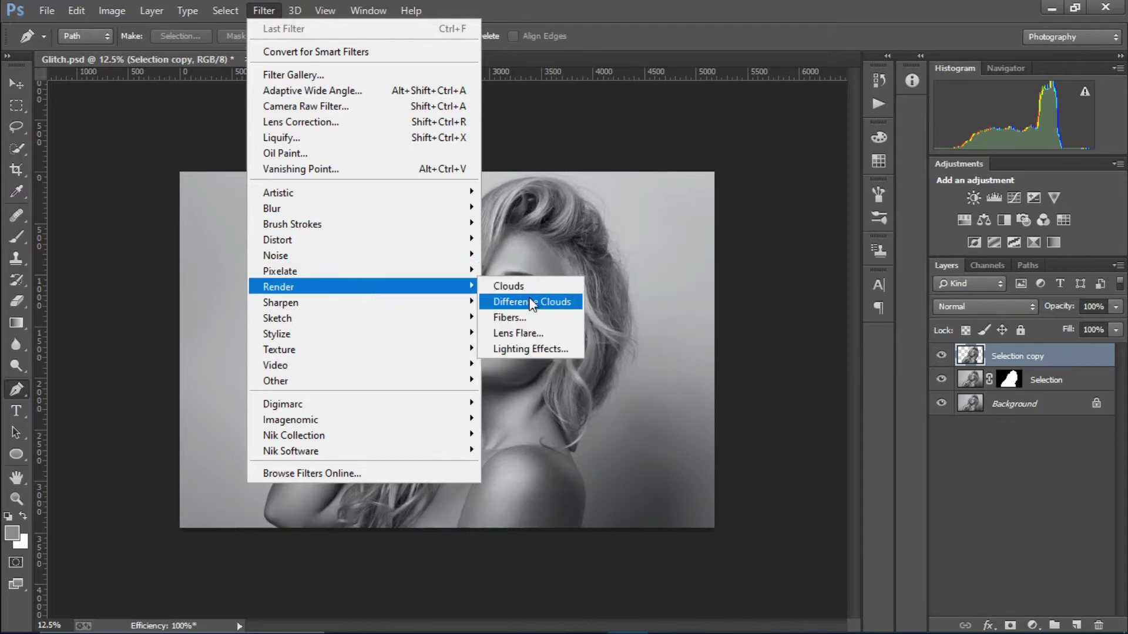
click(553, 322)
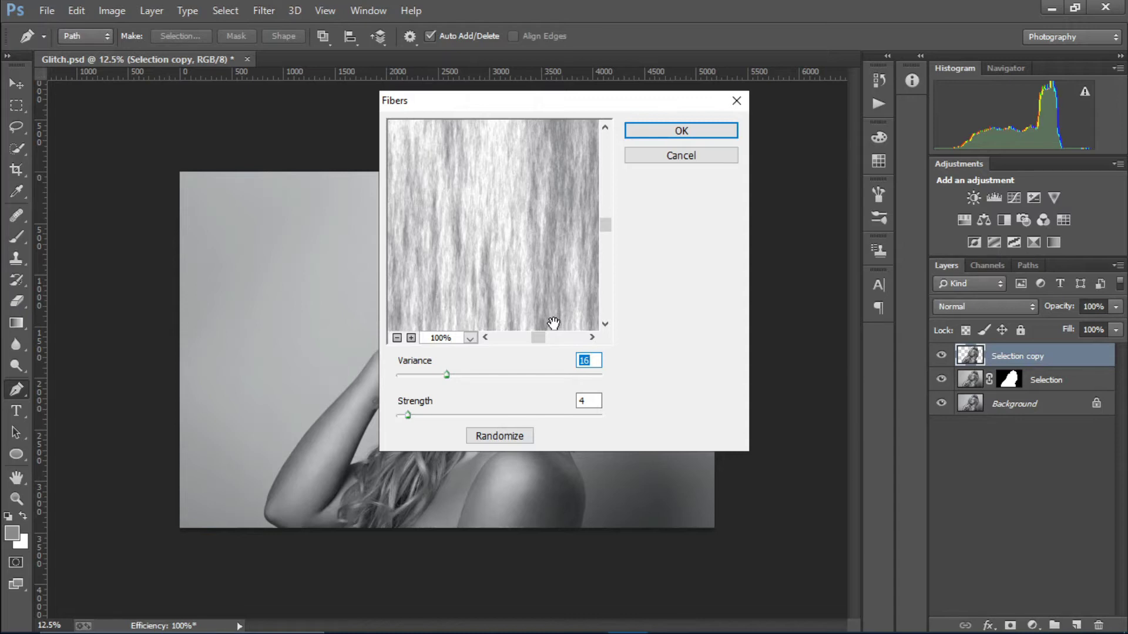
drag(445, 374, 535, 397)
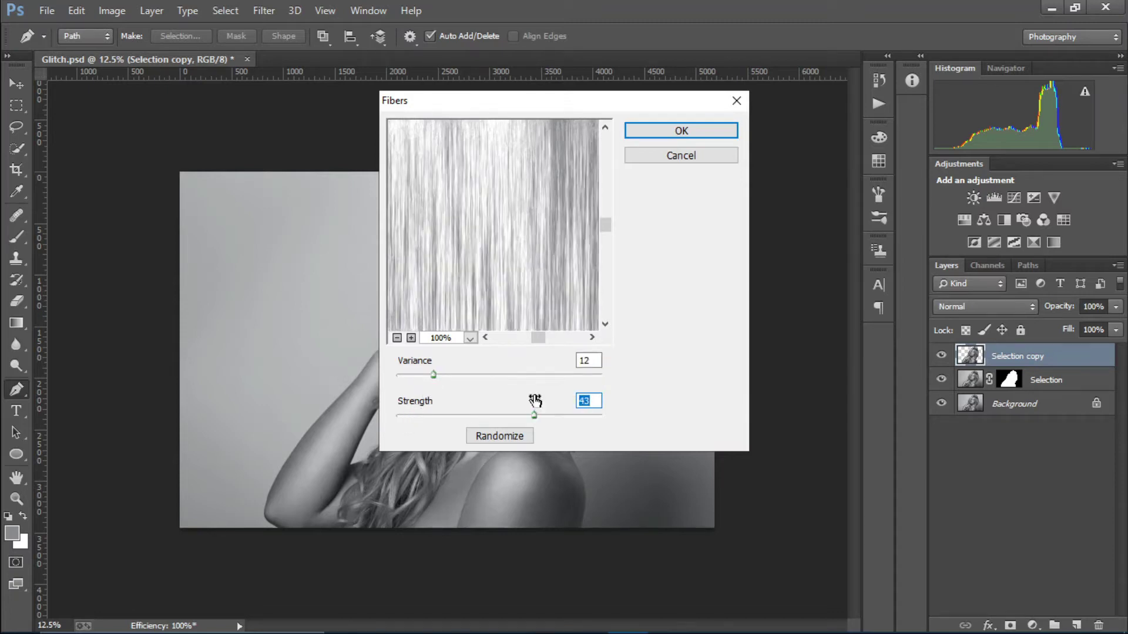
click(667, 127)
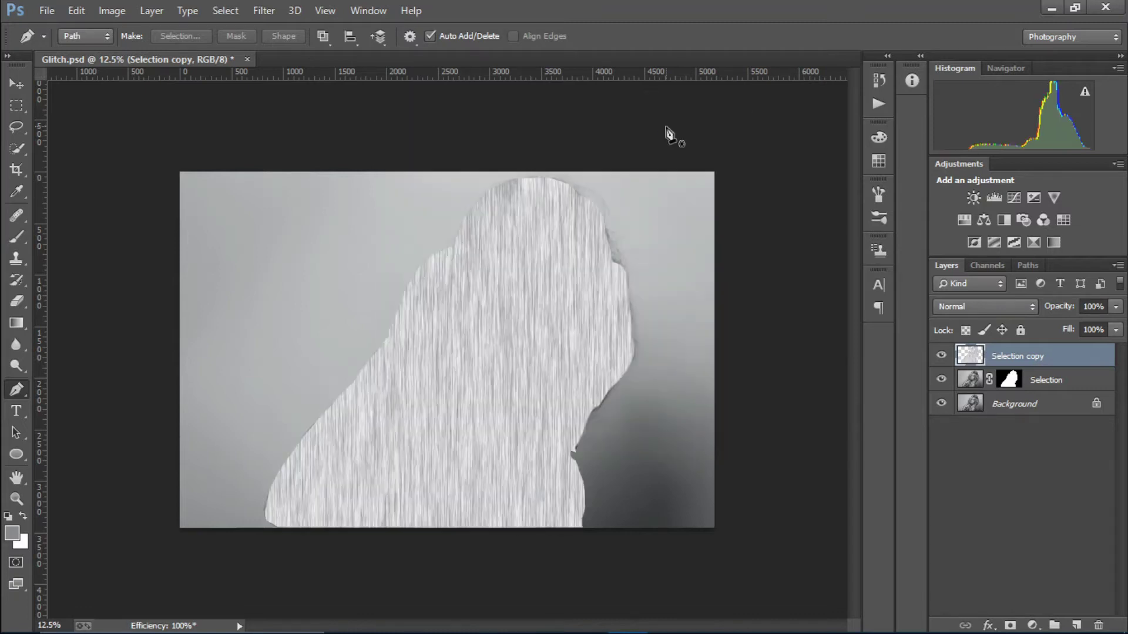
- Duplicate the Selection layer again, rename the copy Lines, and apply its layer mask
click(1070, 389)
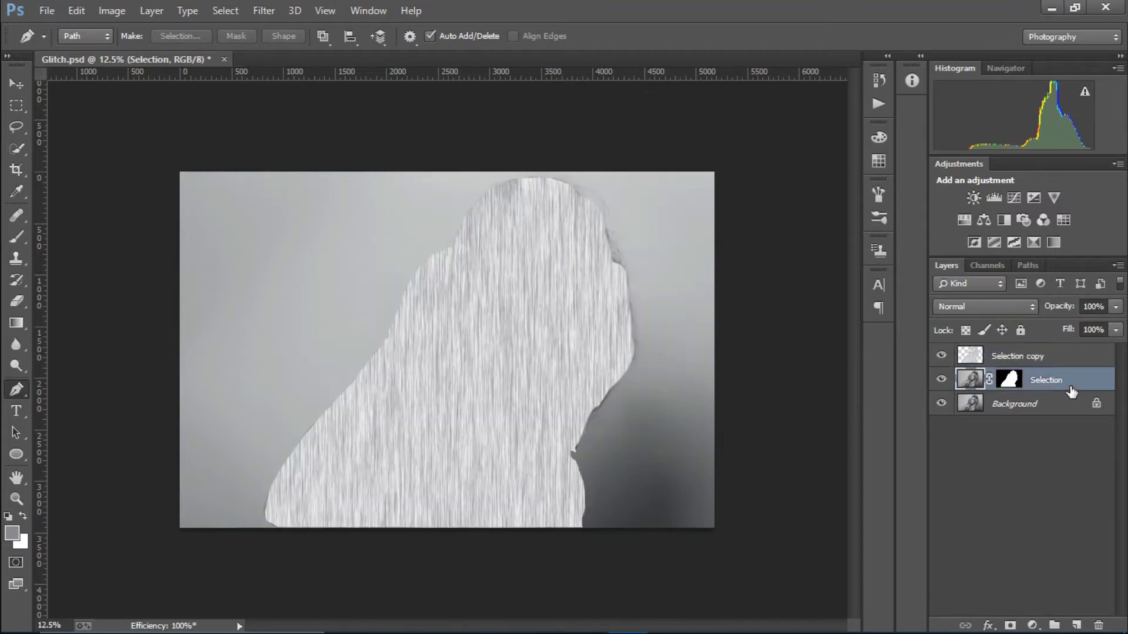
key(ctrl+j)
double_click(1052, 380)
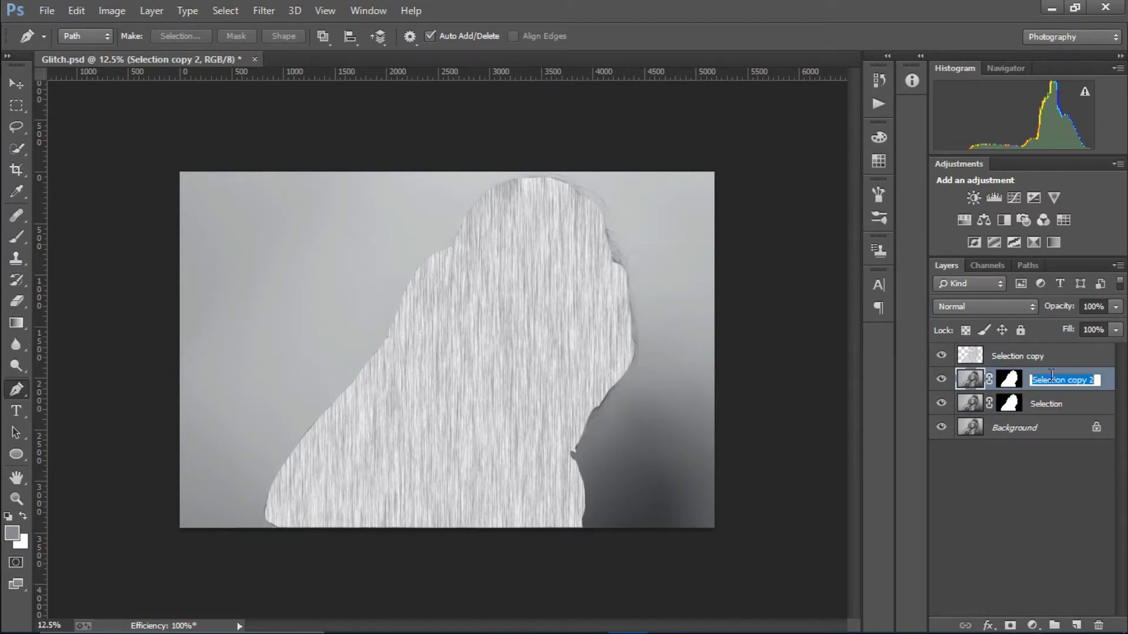
text(Lines)
key(Return)
click(1009, 379)
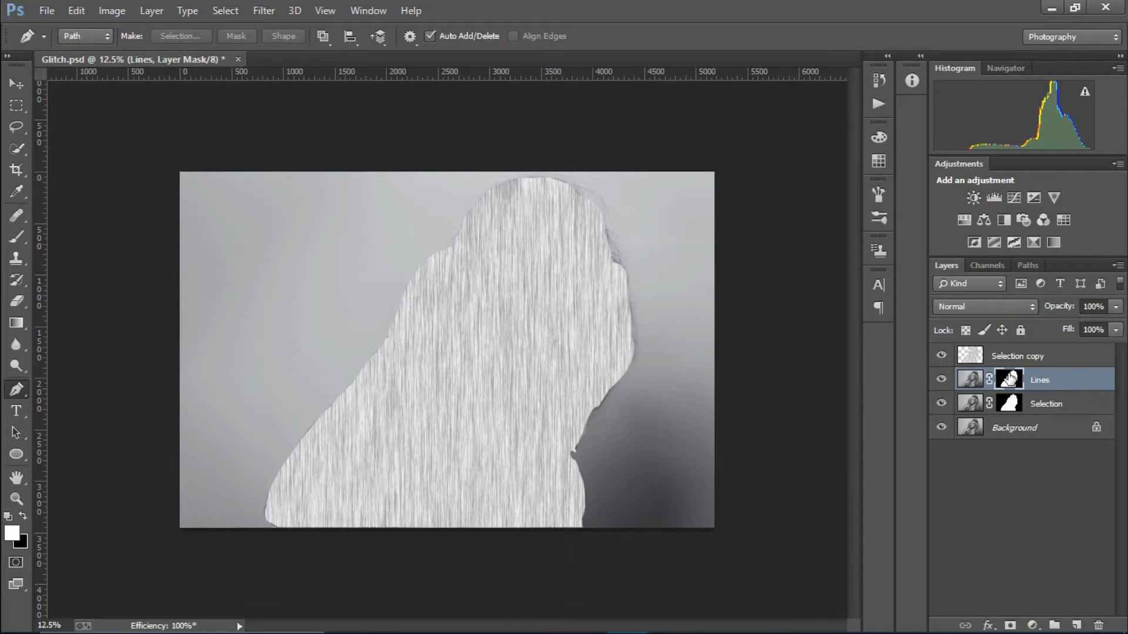
right_click(1009, 379)
click(1009, 428)
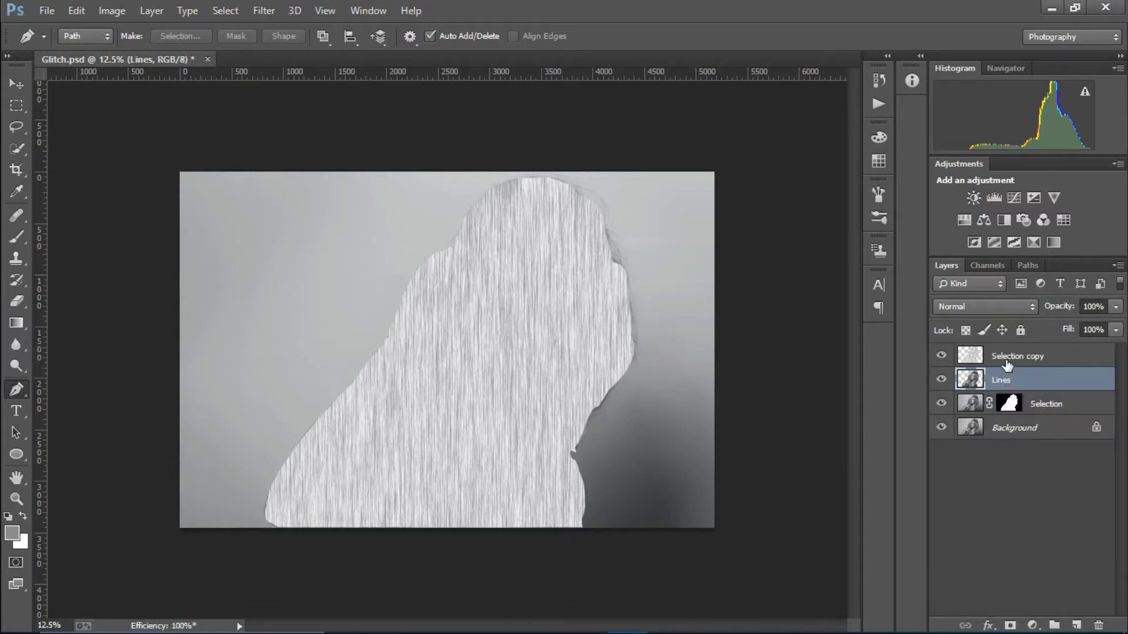
- Rename the fibers-filled layer as Texture Line
click(1007, 361)
double_click(1007, 362)
text(Texture Line)
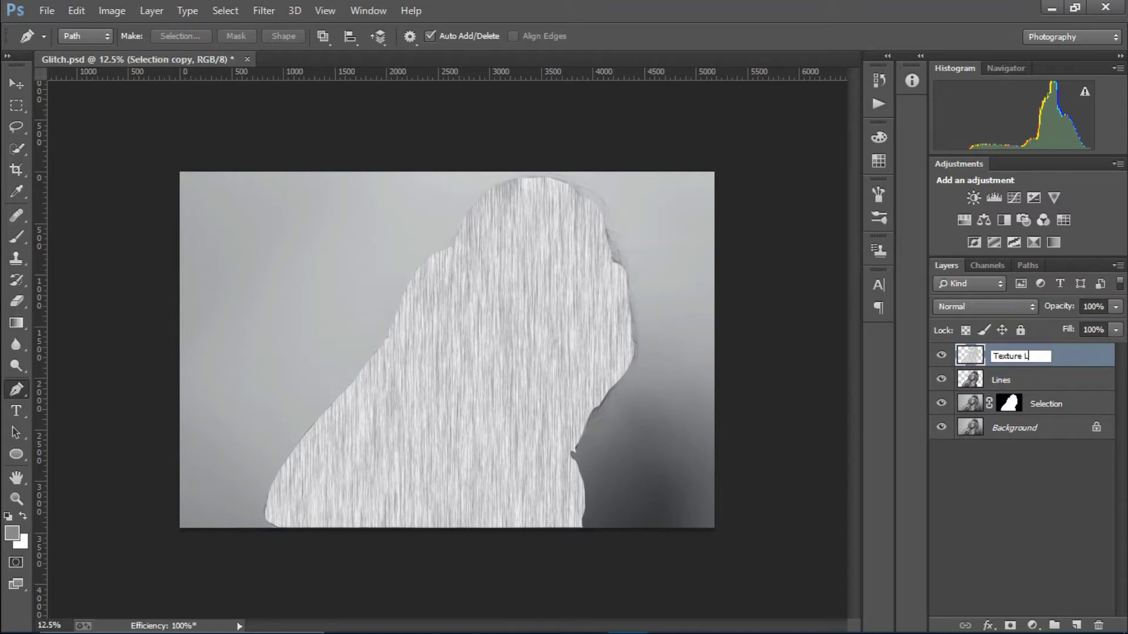
key(Return)
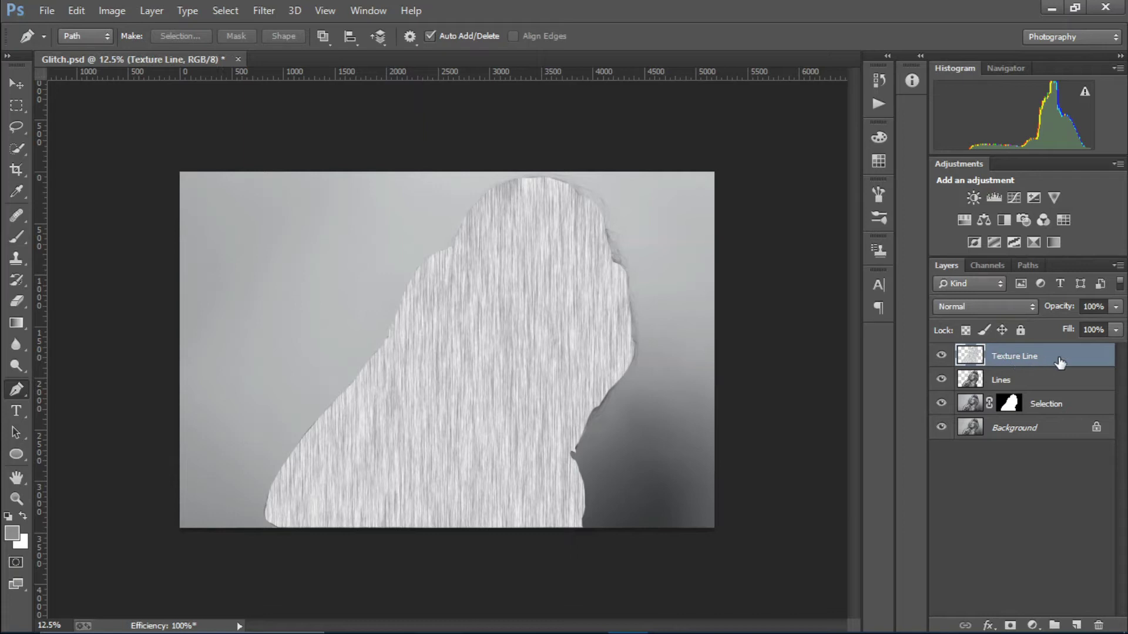
- Set the Texture Line layer's blend mode to Multiply
click(1057, 376)
click(1033, 364)
click(993, 306)
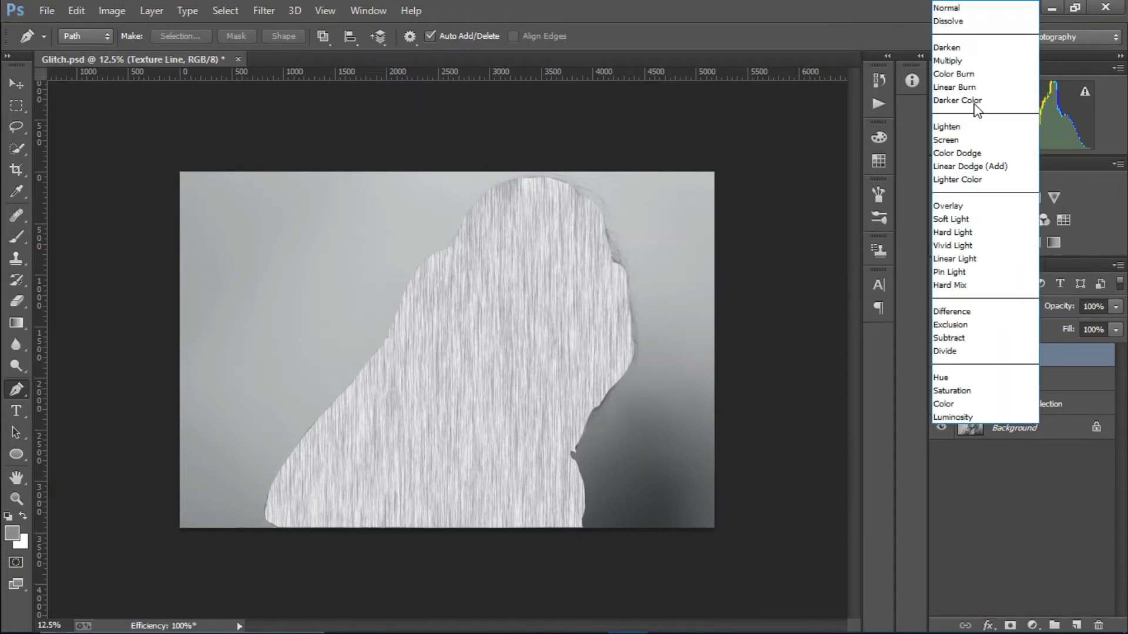
click(974, 60)
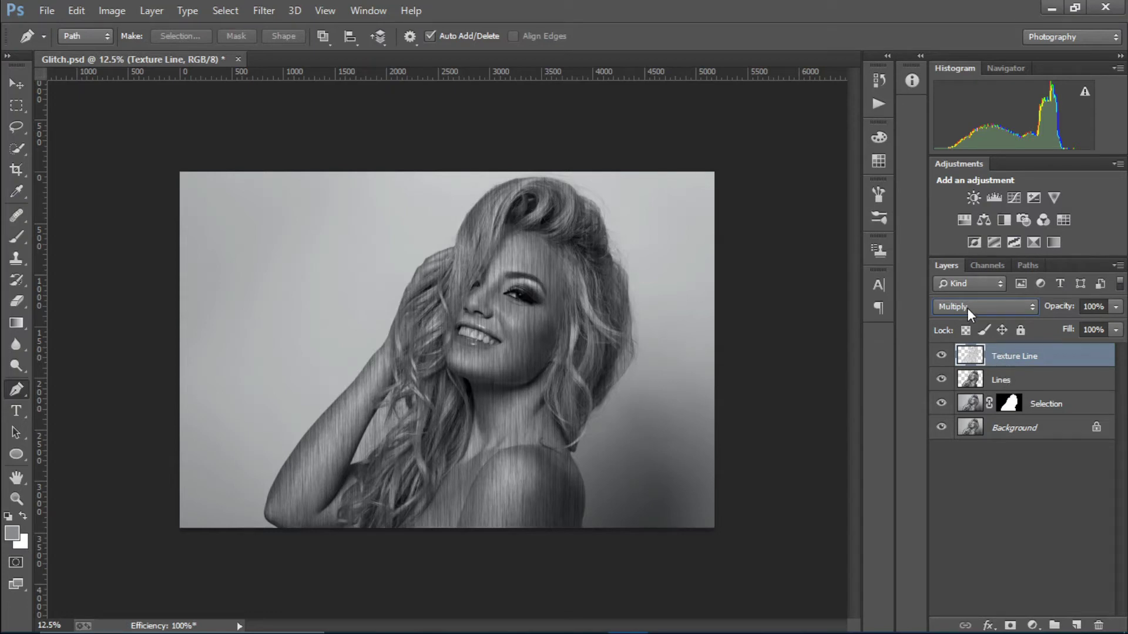
- Clip the Texture Line layer to Lines and reduce its opacity to 27% and its fill to 76%
key(alt)
right_click(1045, 372)
click(815, 330)
mouse_move(1049, 311)
mouse_down()
mouse_move(999, 325)
mouse_move(1047, 330)
mouse_up()
key(ctrl+plus)
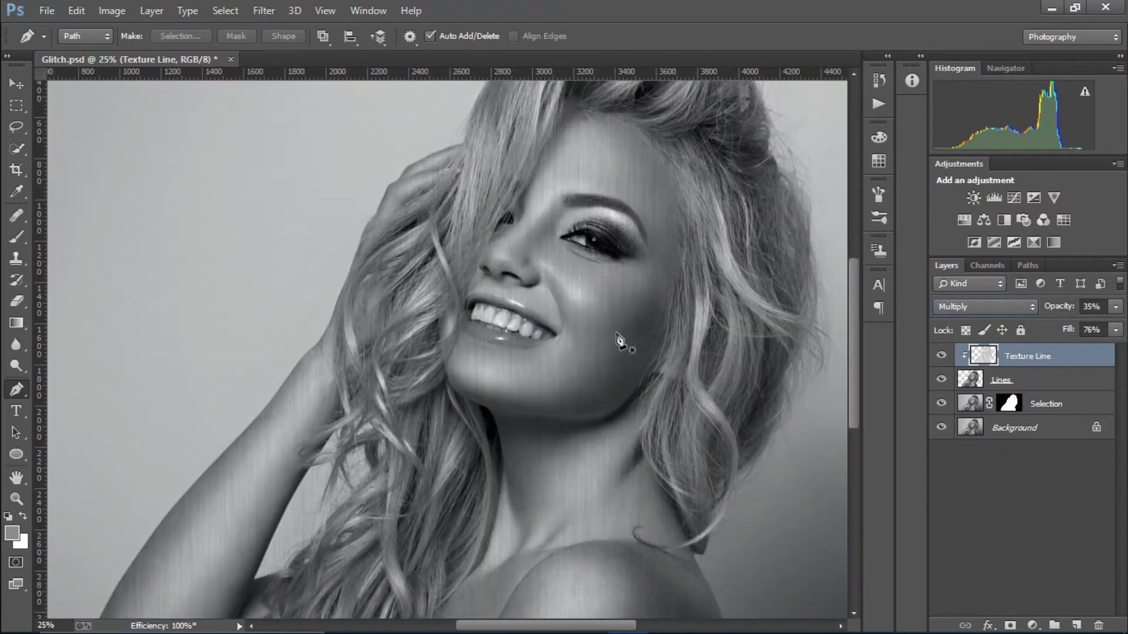
drag(1068, 313, 1057, 313)
key(ctrl+minus)
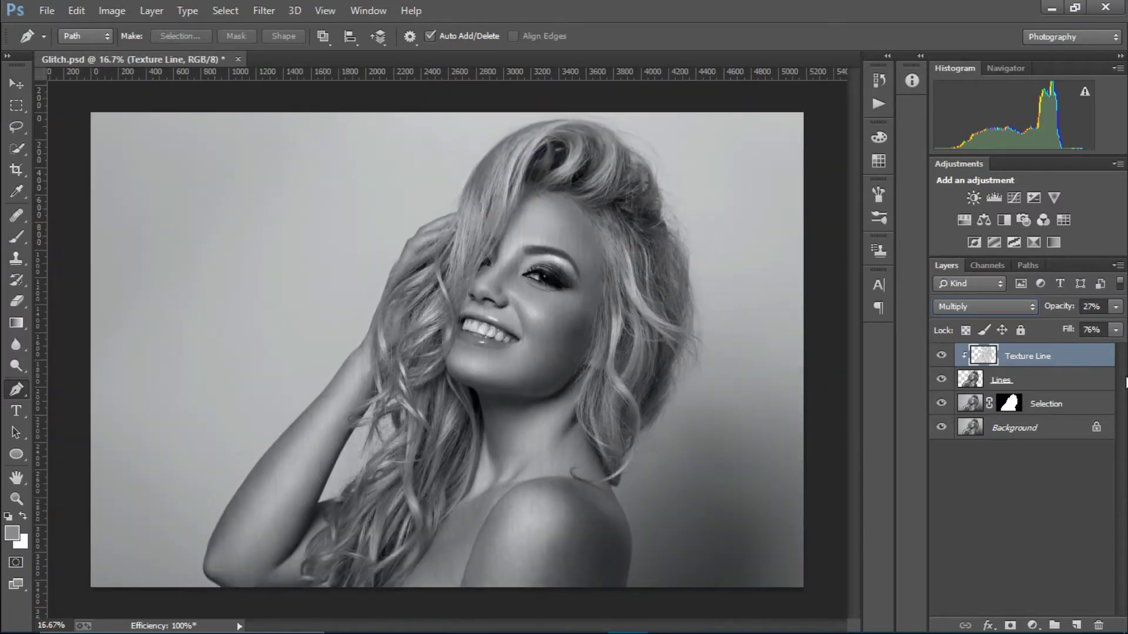
- Group the Texture Line and Lines layers and name the group Texture
shift+click(1070, 385)
key(ctrl+g)
double_click(1010, 353)
text(Texture)
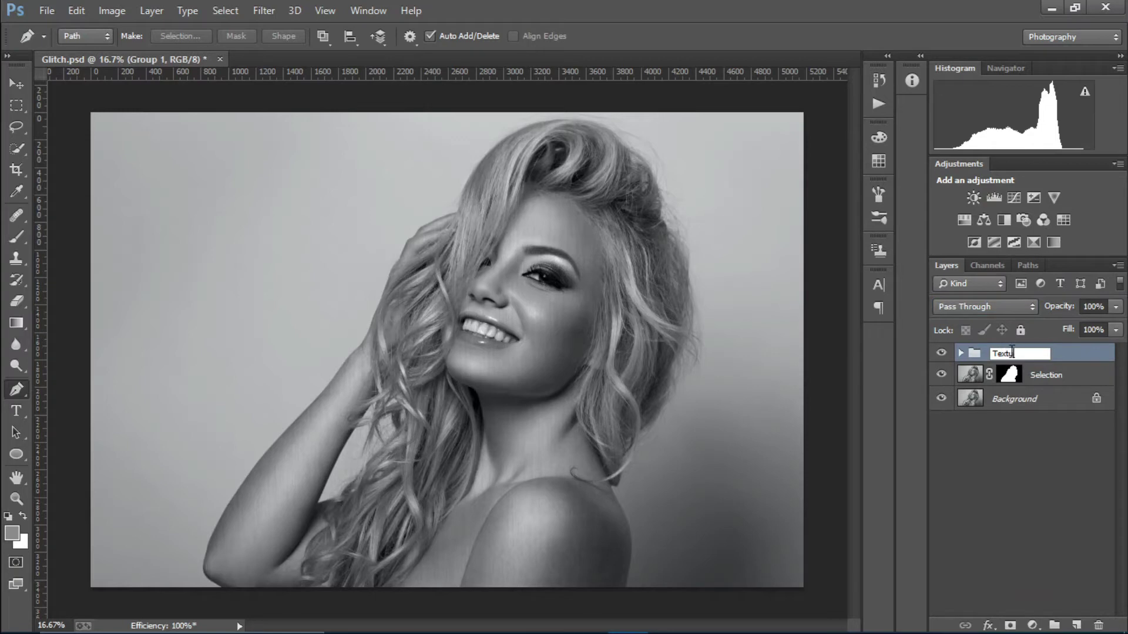
key(Return)
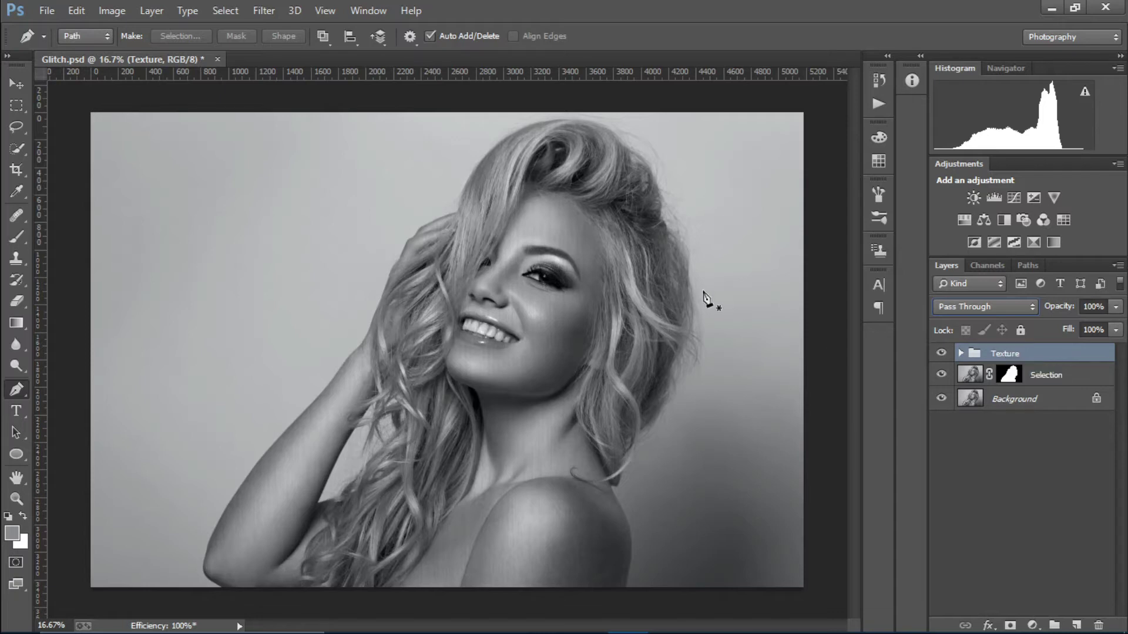
- Duplicate the Selection layer and move the copy above the Texture group
key(ctrl+minus)
click(1109, 378)
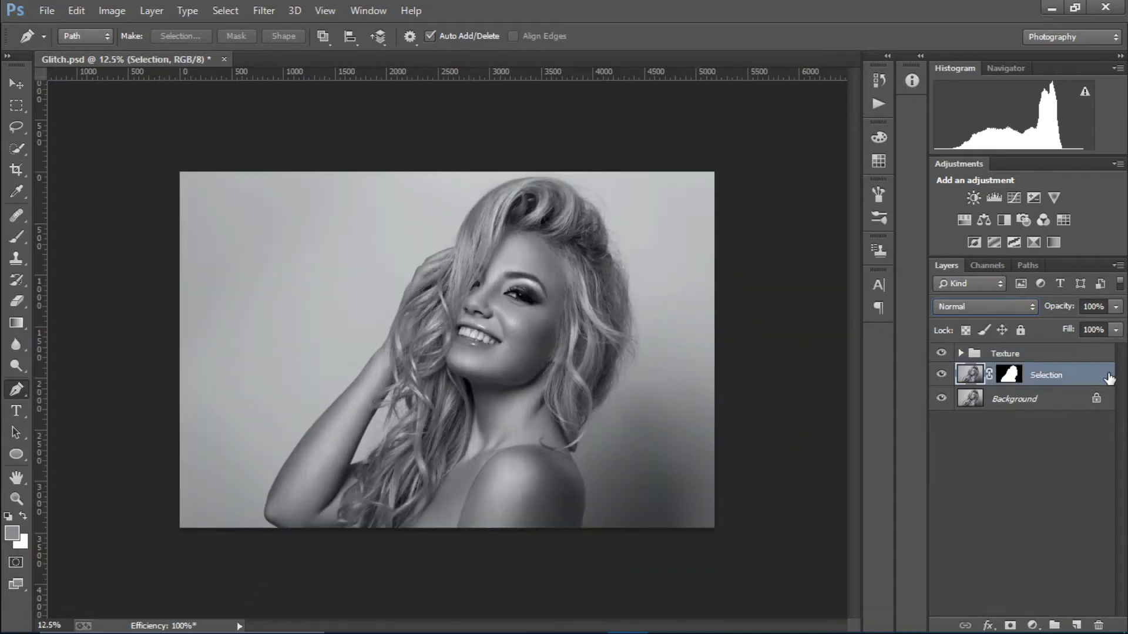
key(ctrl+j)
drag(1087, 379, 1044, 360)
key(ctrl+z)
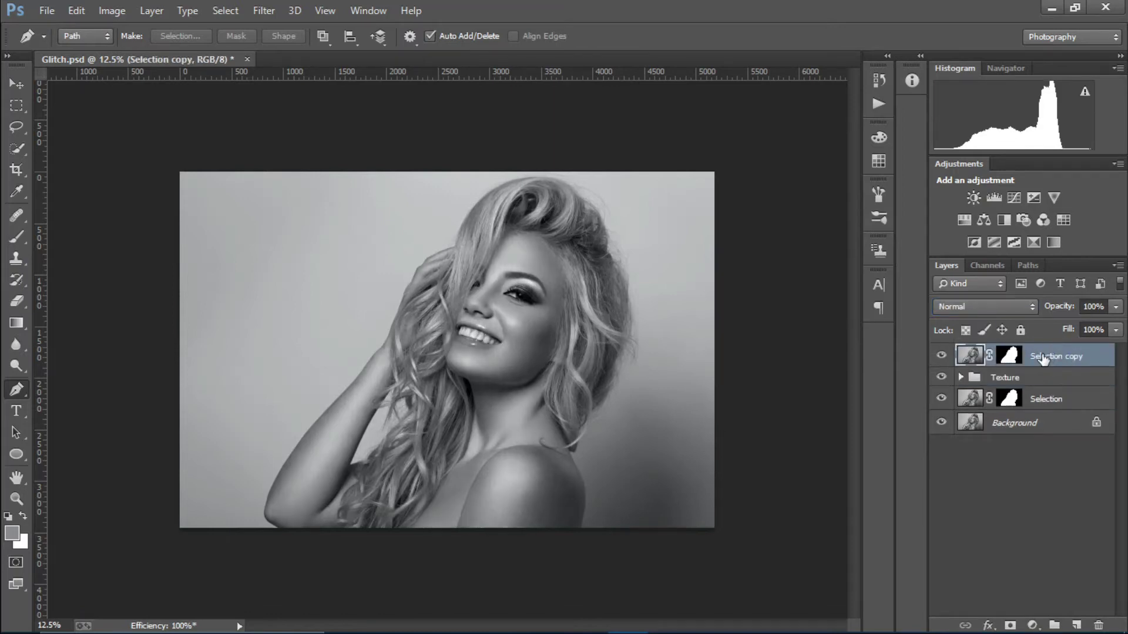
- Rename the topmost Selection copy as Glitch and apply its layer mask
double_click(1043, 357)
text(Glitch)
key(Return)
click(1008, 355)
right_click(1008, 354)
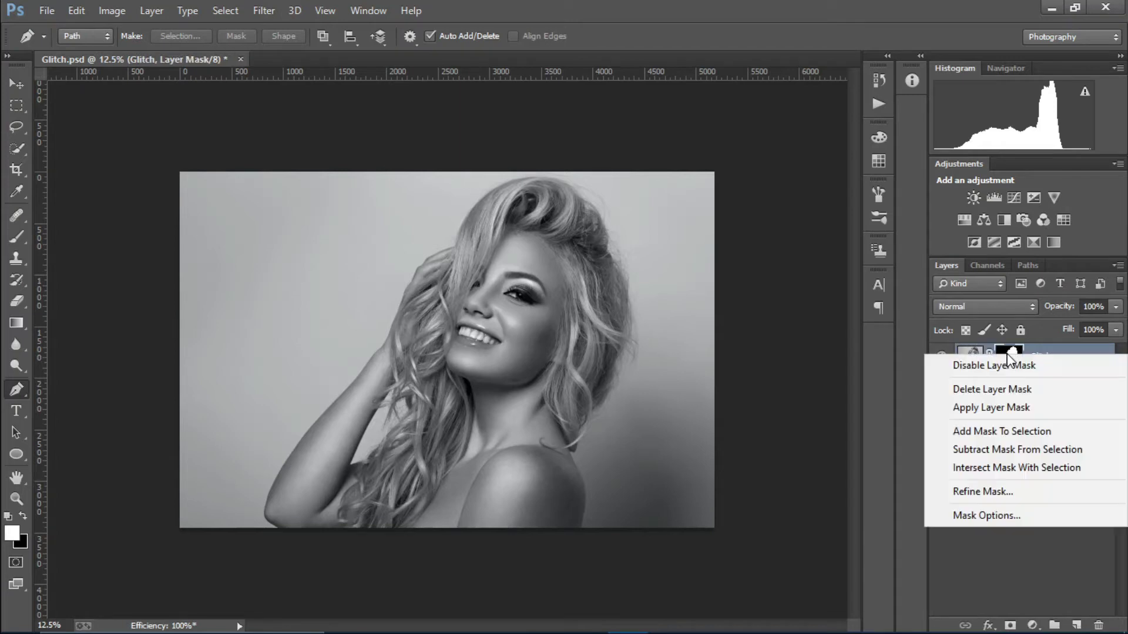
click(1004, 408)
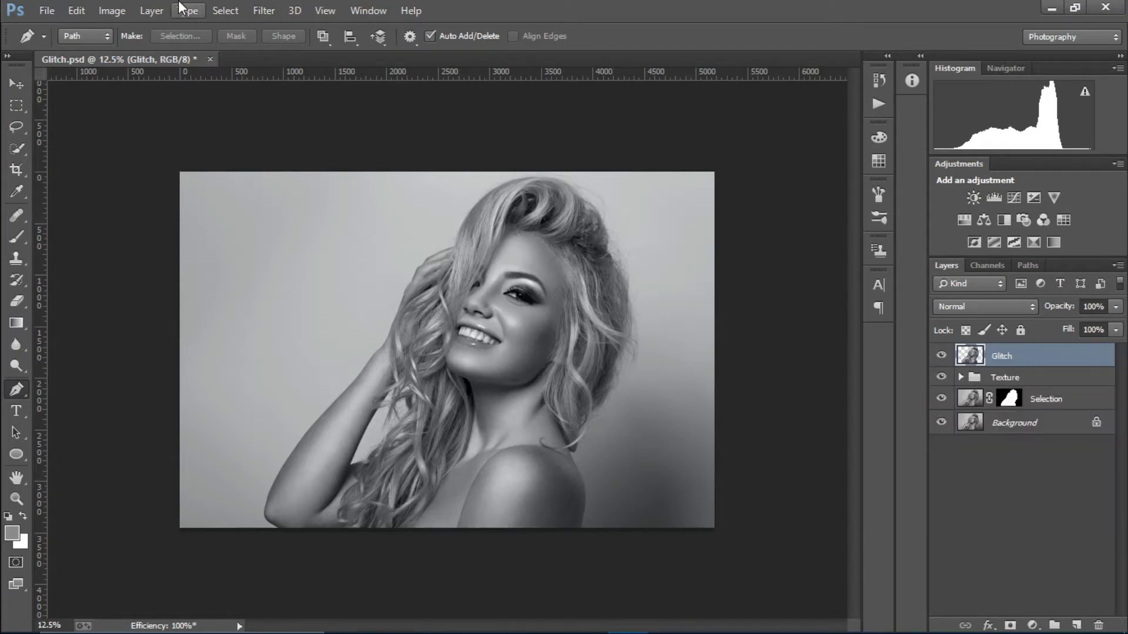
- Open texture___display_noise__9_by_tsiox_resources_dcipkpl.jpg from the Samples Texture folder in its own document
click(48, 11)
click(54, 39)
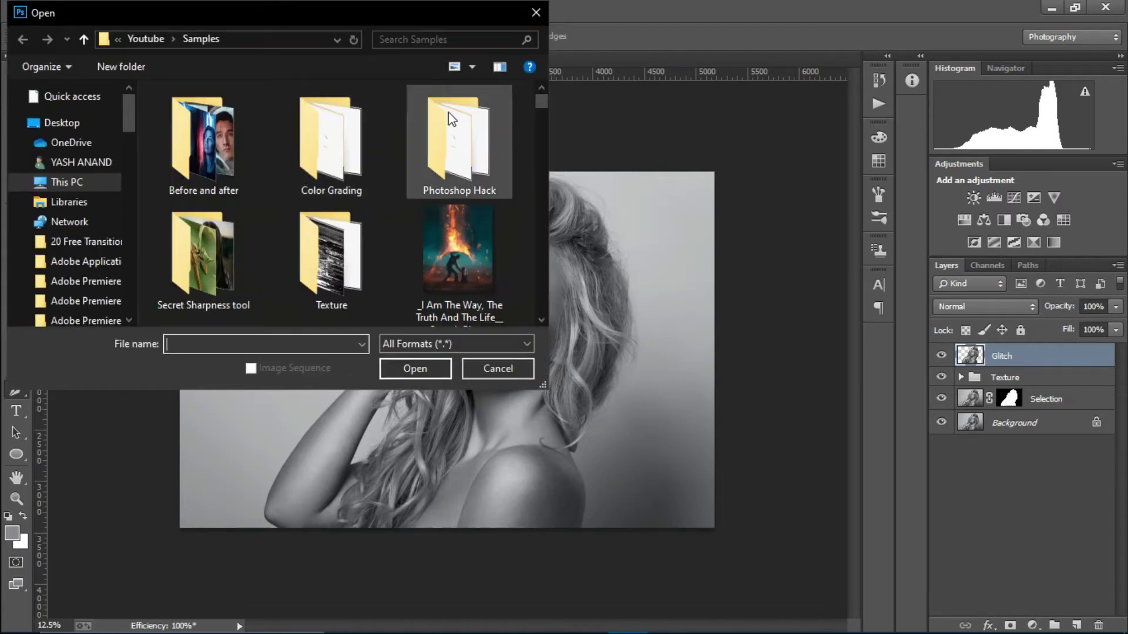
scroll(348, 279, down, 1)
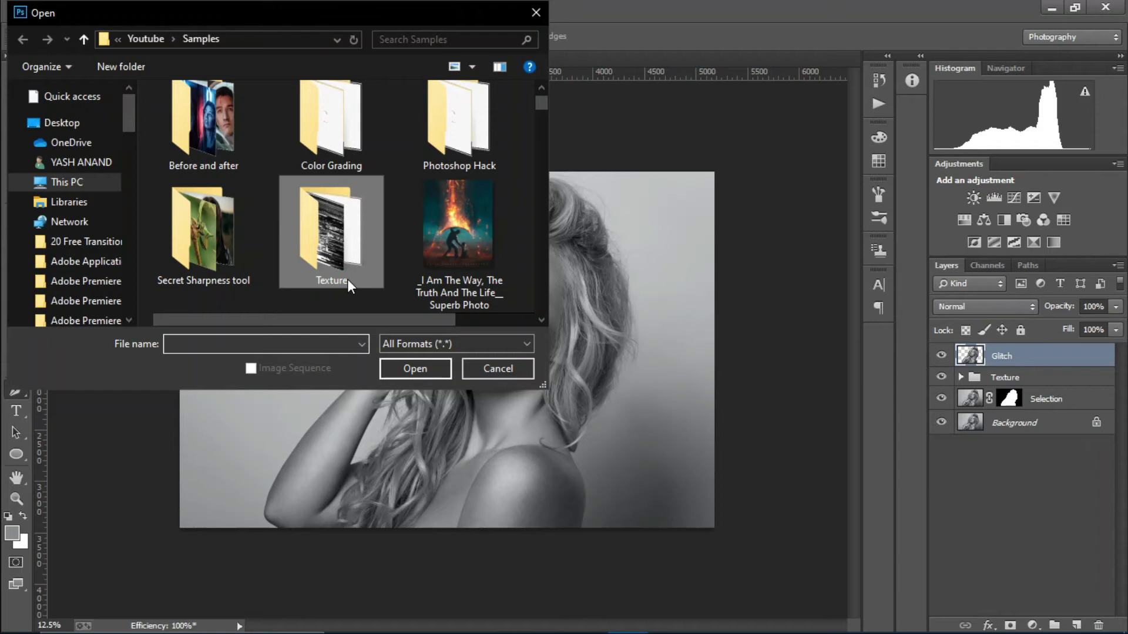
double_click(347, 280)
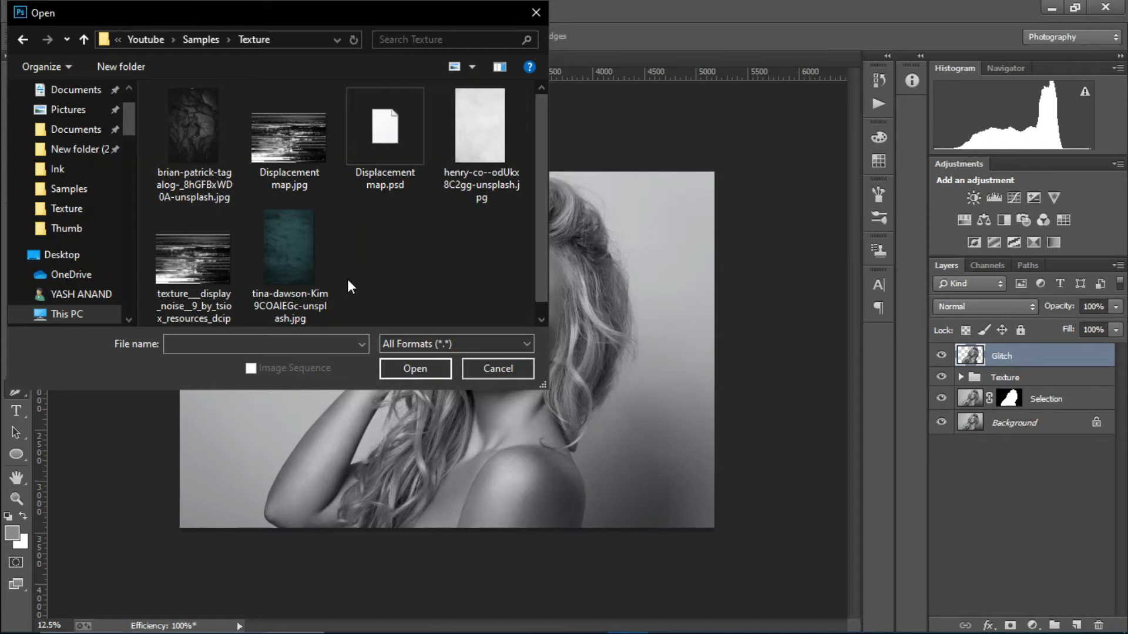
click(276, 115)
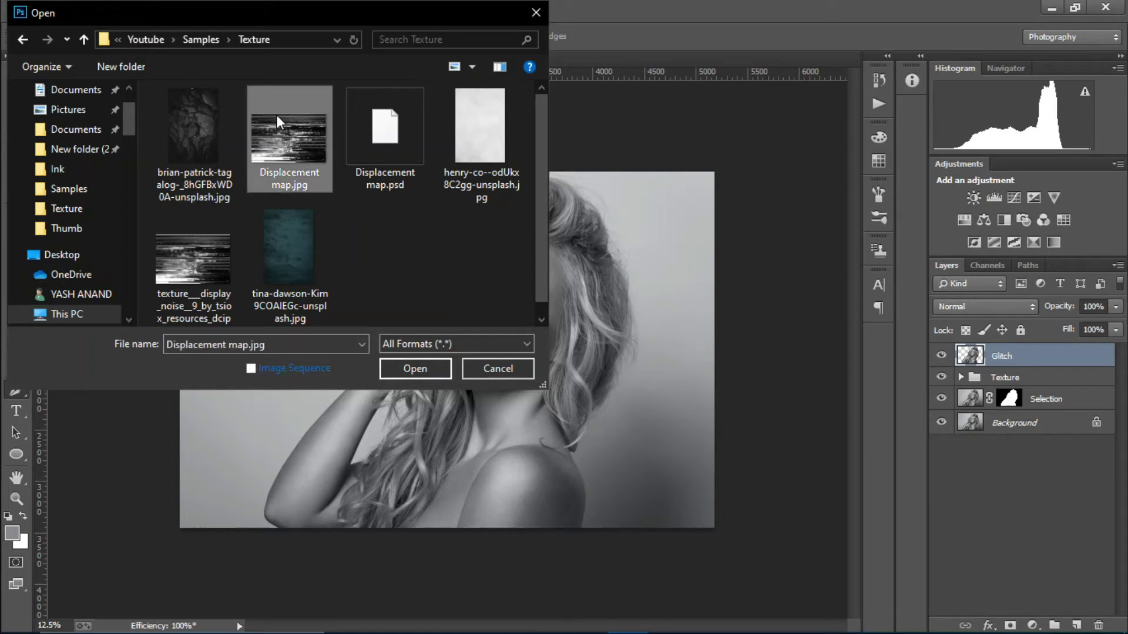
double_click(199, 296)
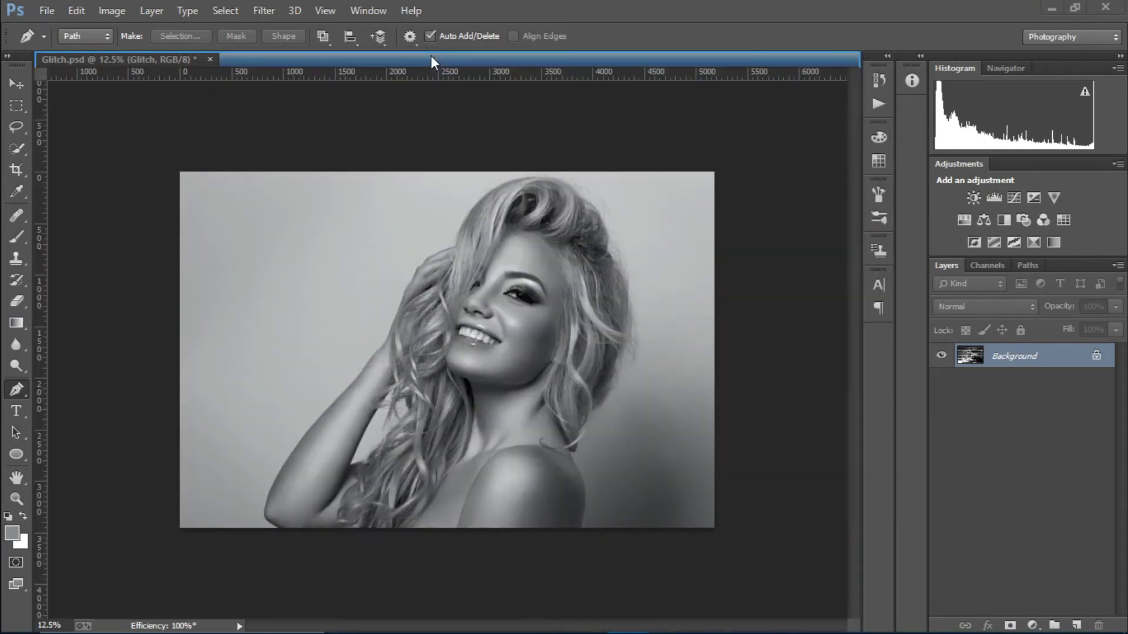
drag(431, 55, 431, 55)
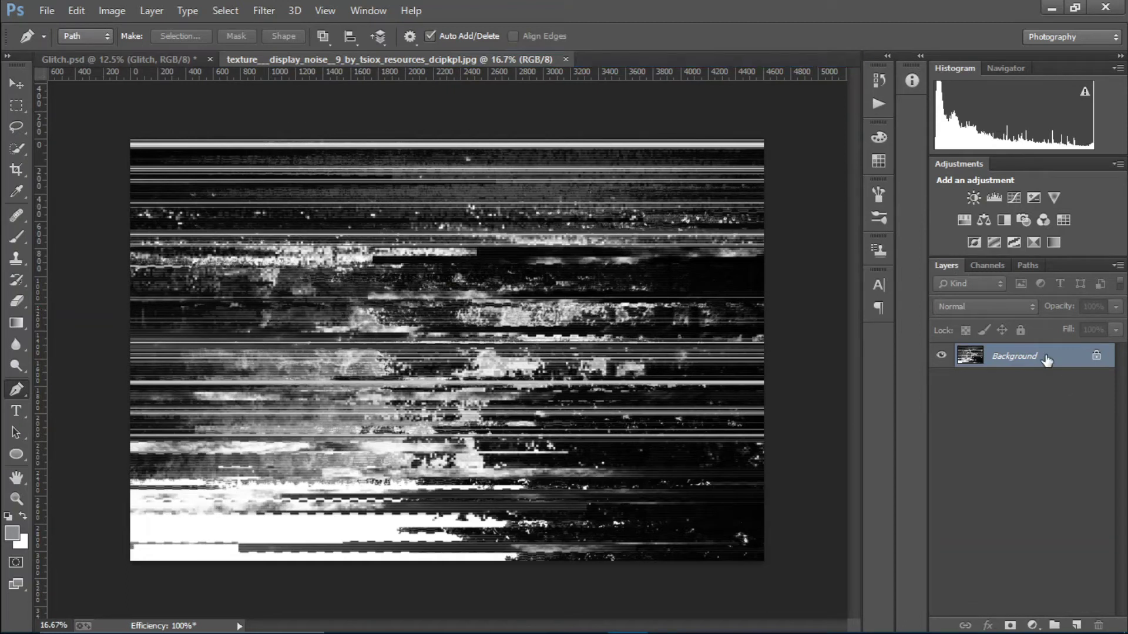
- Save the noise texture in Photoshop format as Texture in the Samples Texture folder and close its document
click(47, 11)
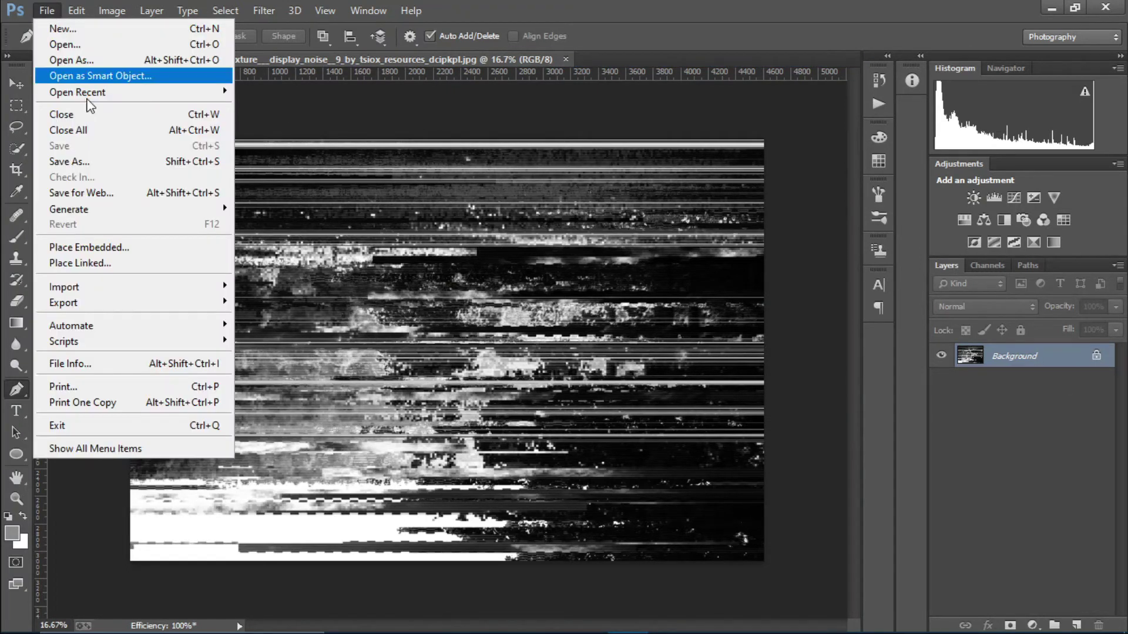
click(98, 157)
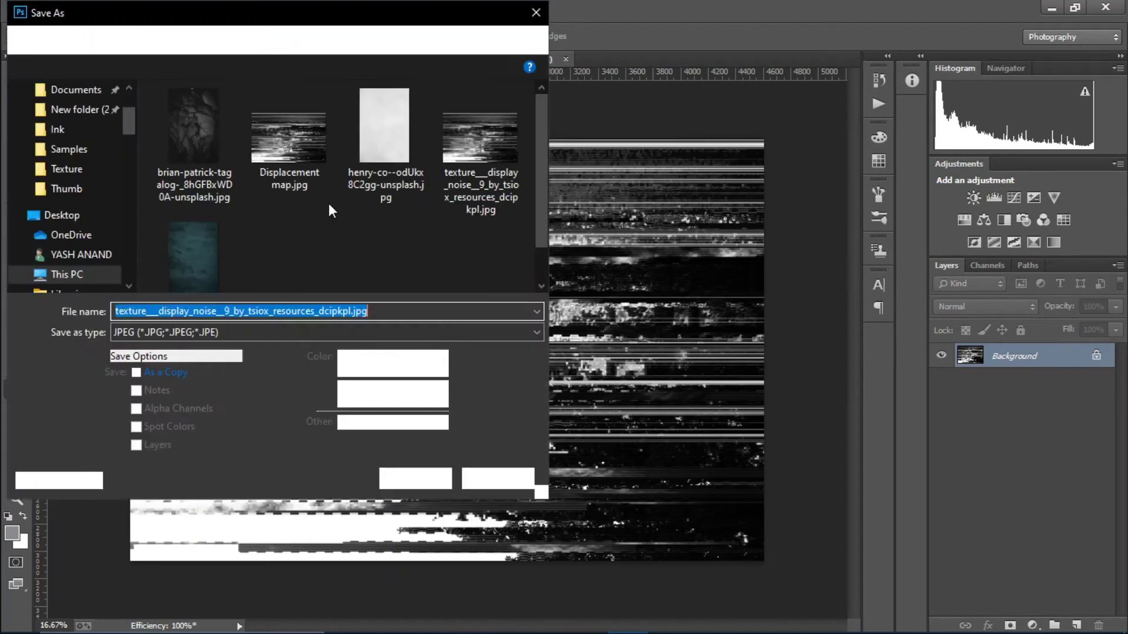
click(269, 334)
click(273, 354)
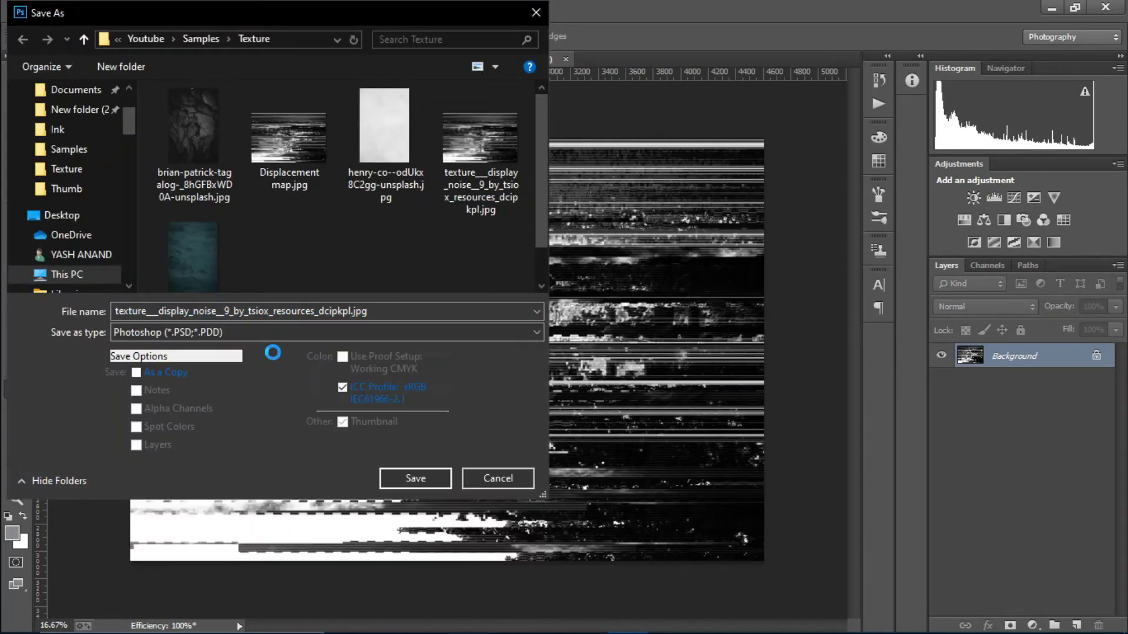
click(369, 312)
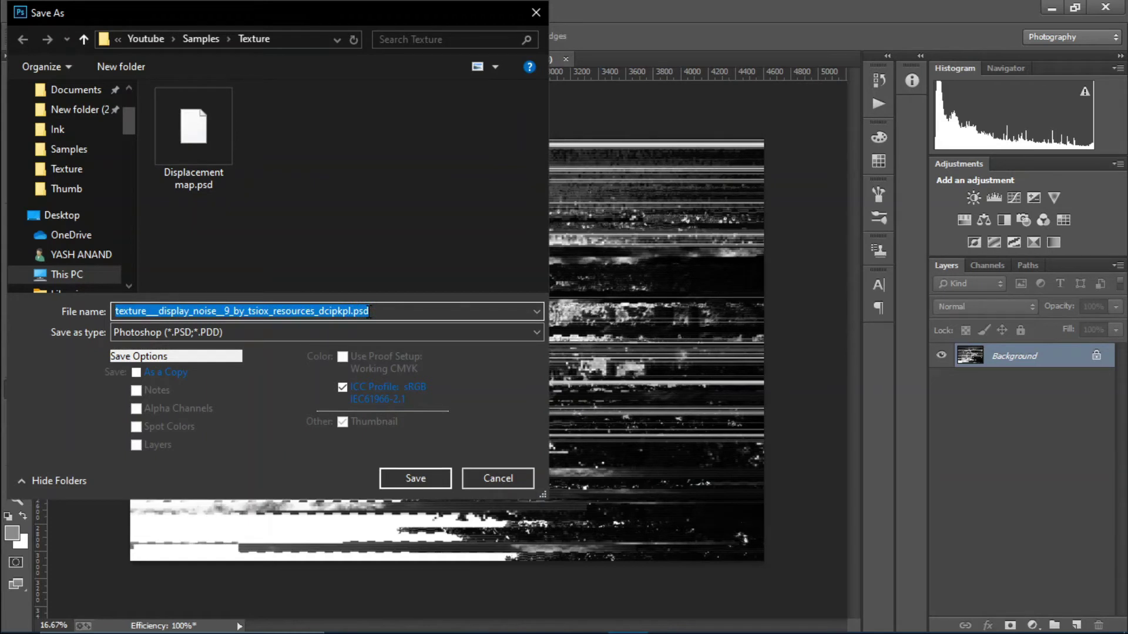
text(Te)
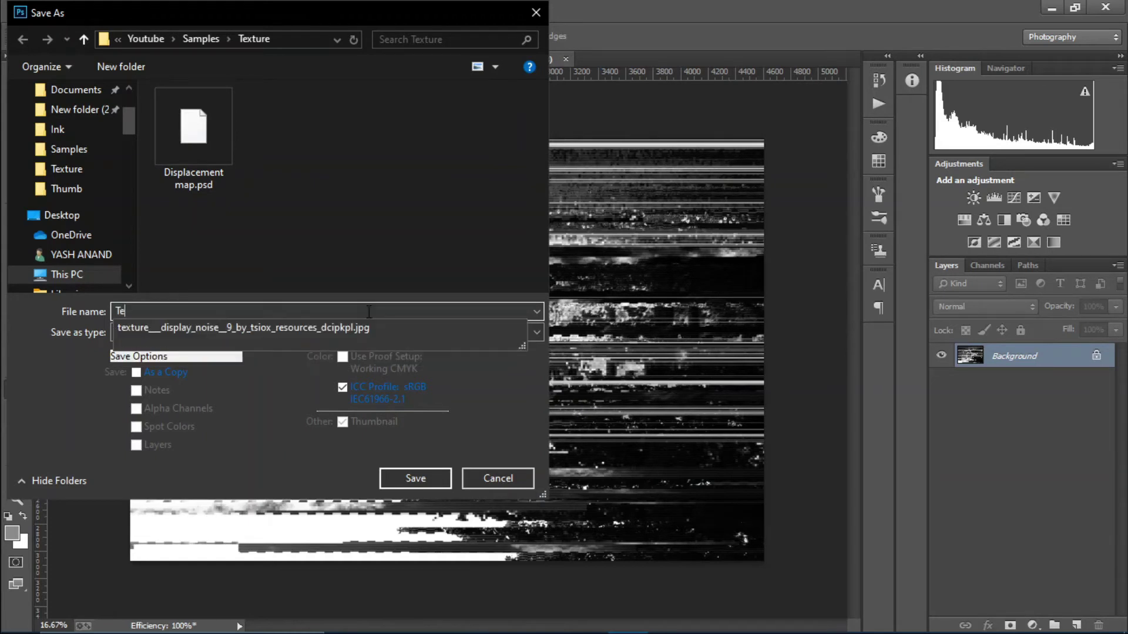
text(xture)
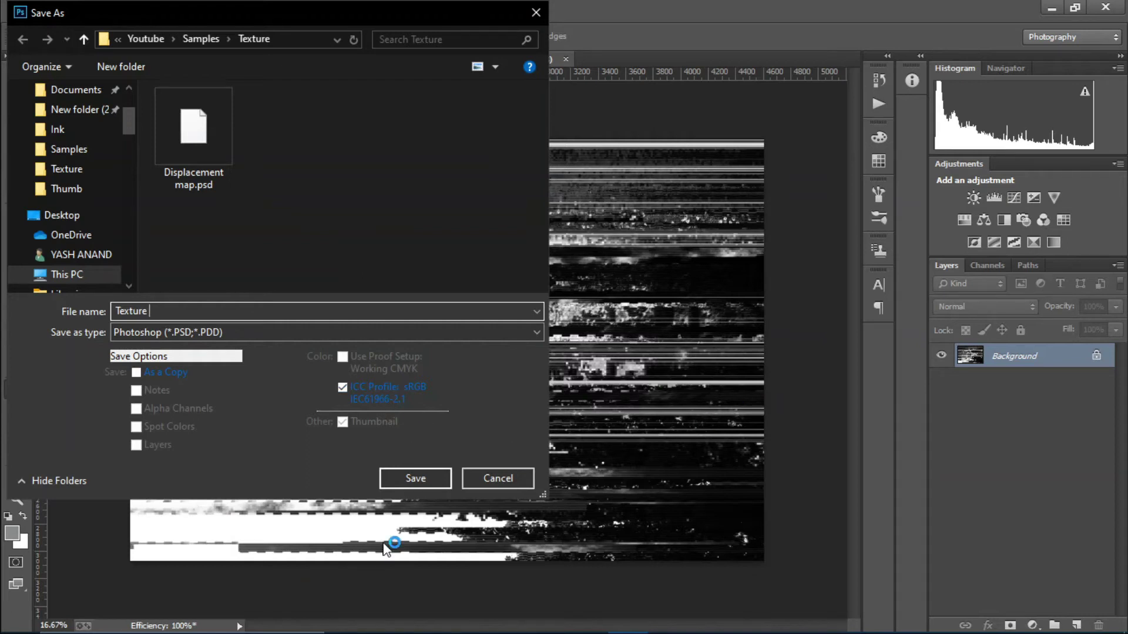
click(391, 480)
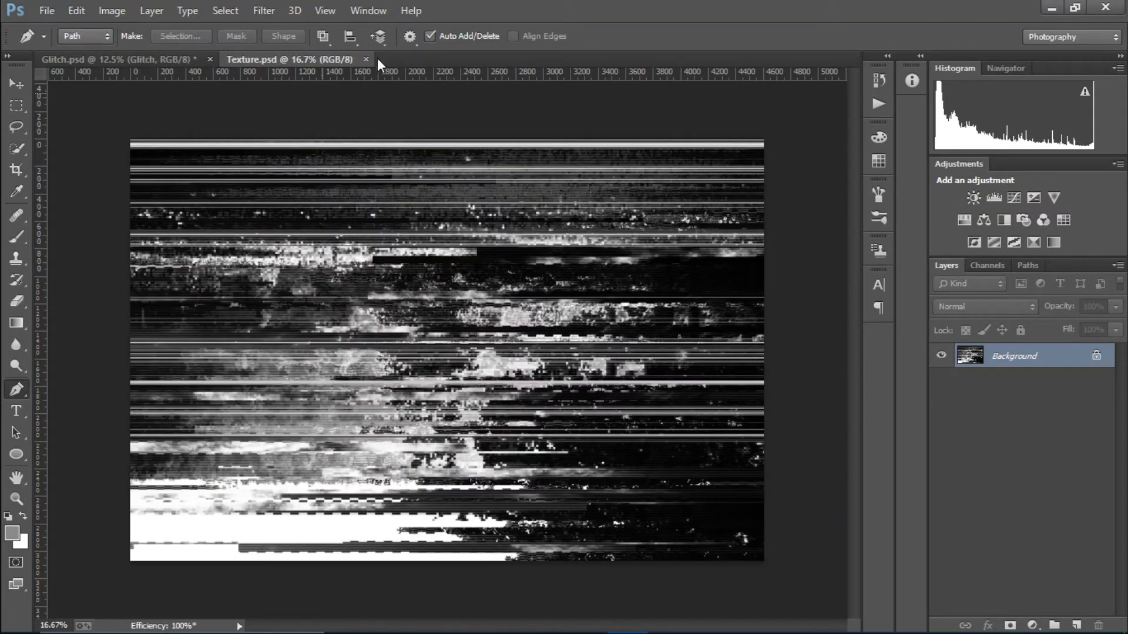
click(366, 58)
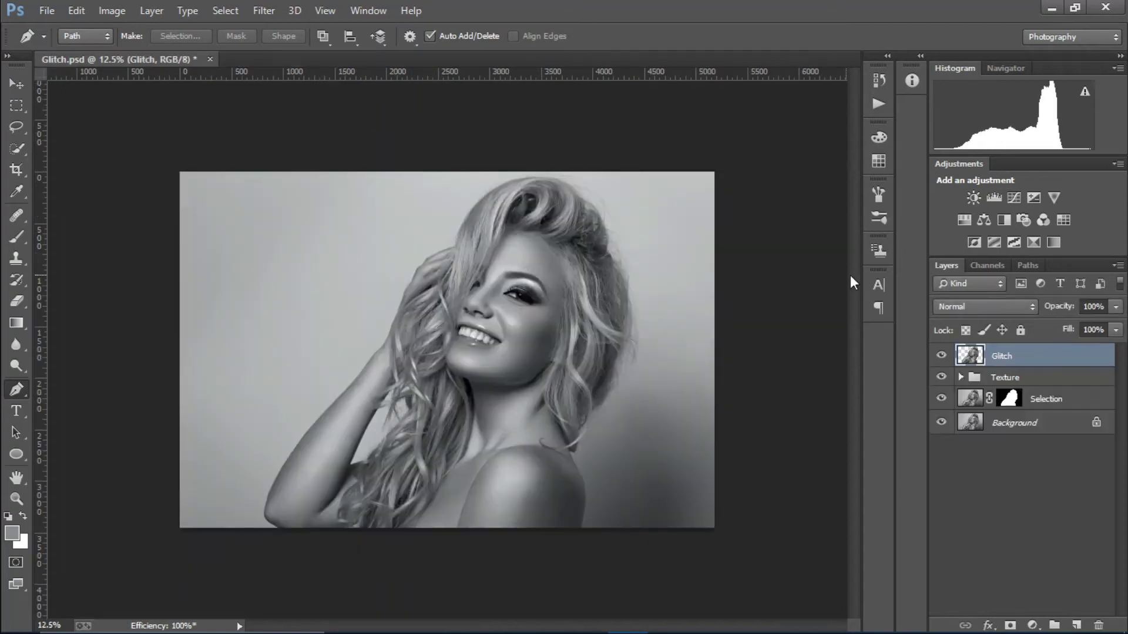
- Displace the Glitch layer with horizontal scale 125 and vertical scale 65, using Texture.psd as the displacement map
click(264, 11)
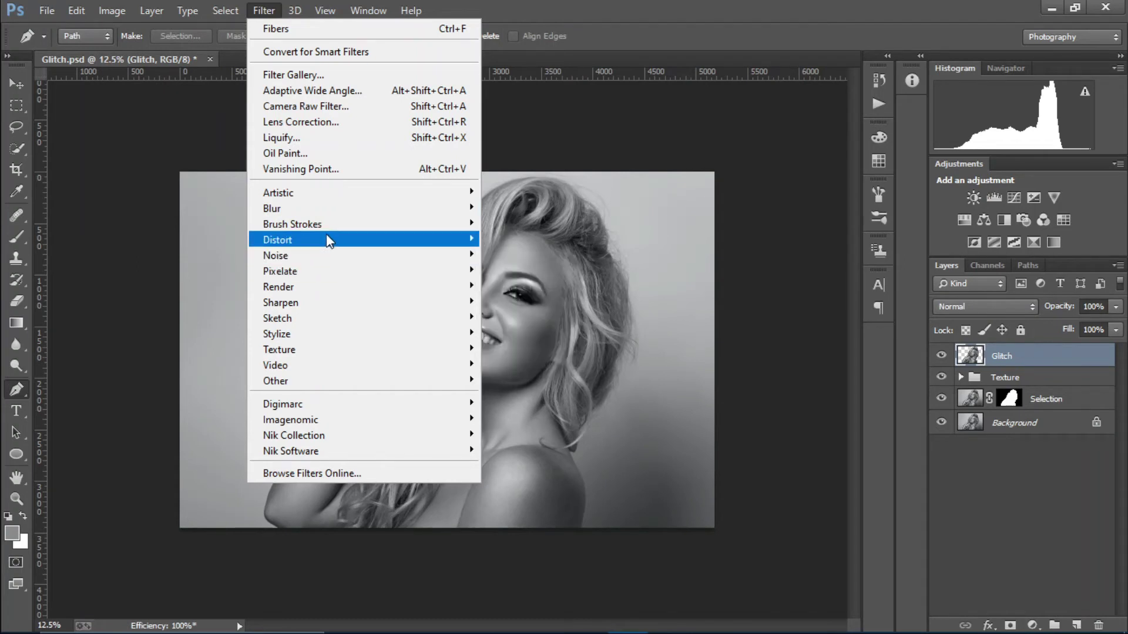
mouse_move(327, 242)
click(529, 254)
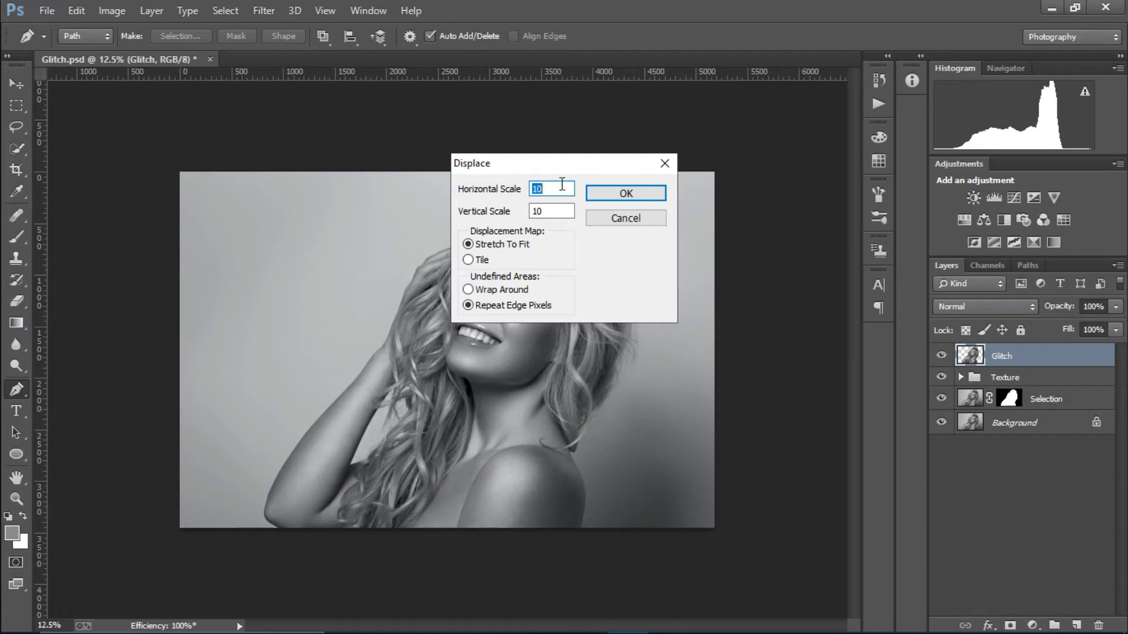
text(125)
key(Tab)
text(65)
click(639, 191)
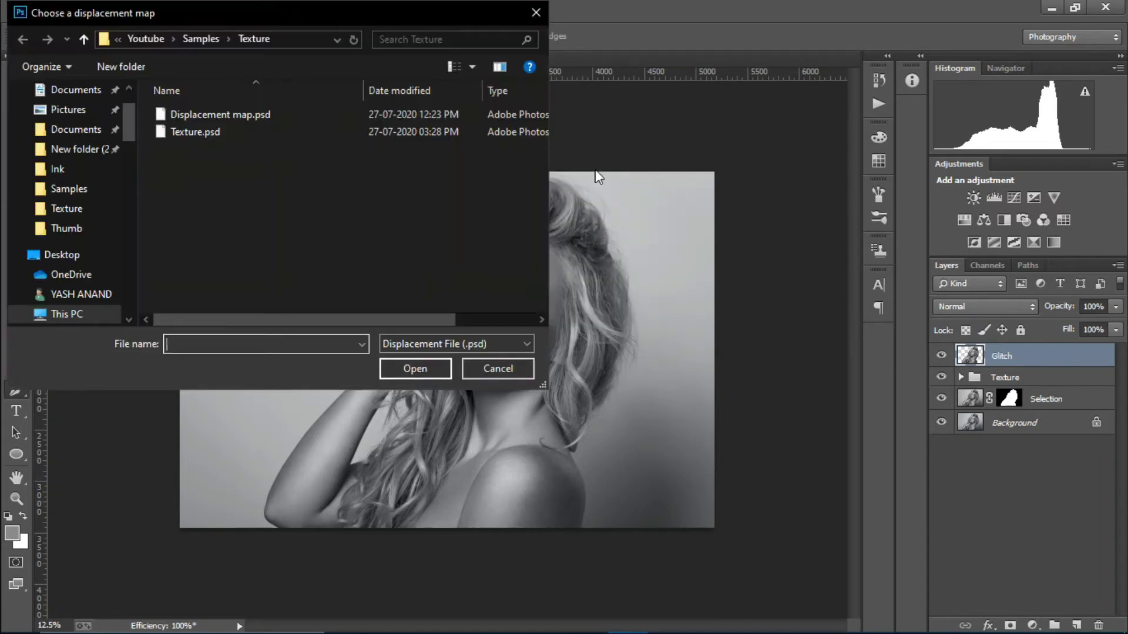
double_click(280, 130)
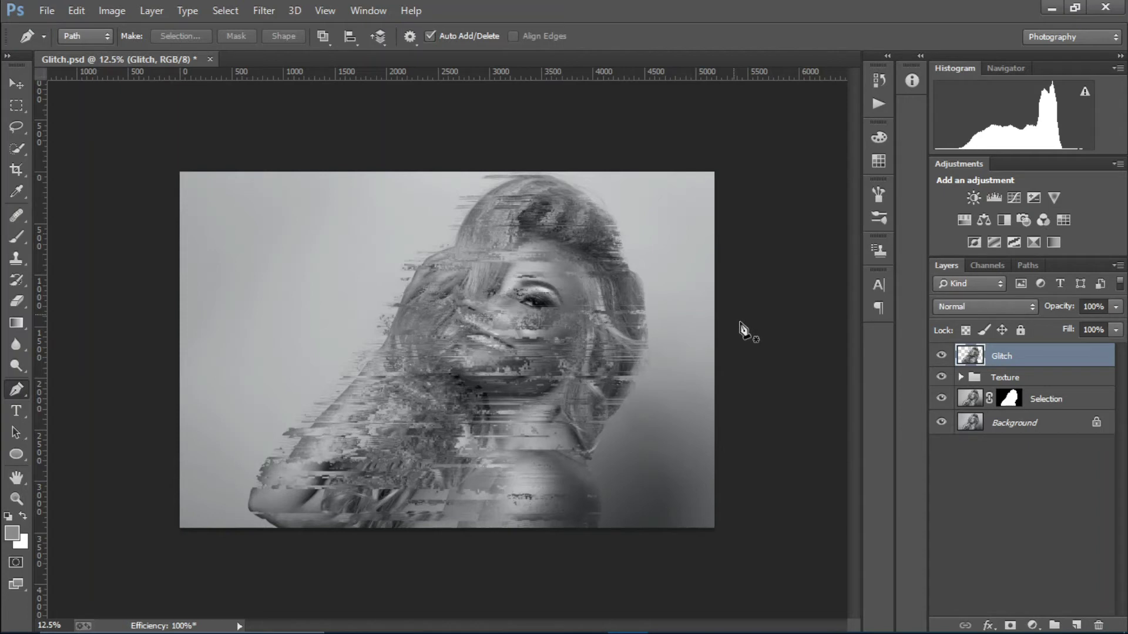
- Add a layer mask to the Glitch layer and paint black with a 500 px brush over the woman's face to hide the distortion there
click(1009, 627)
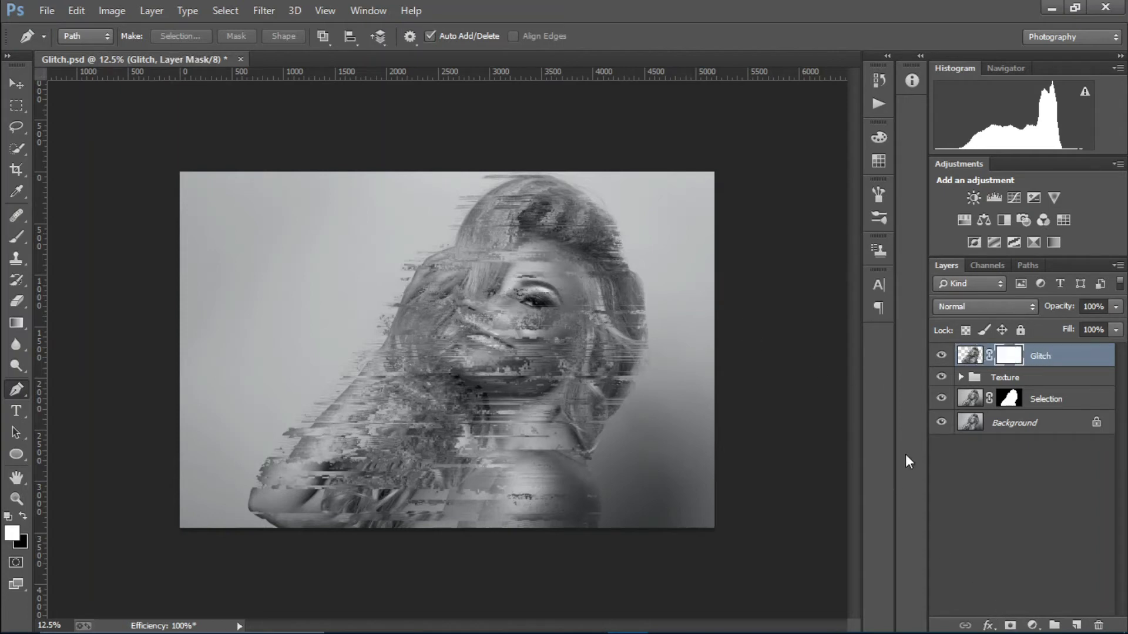
click(13, 237)
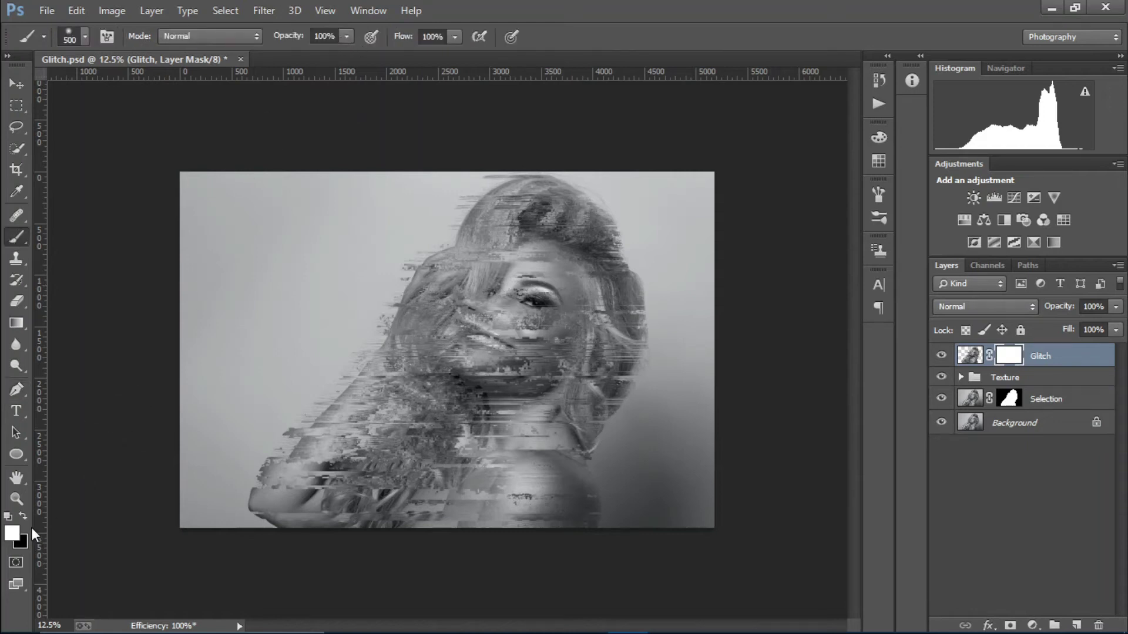
mouse_move(536, 293)
mouse_down()
mouse_move(529, 358)
mouse_move(532, 275)
mouse_move(483, 360)
mouse_move(499, 290)
mouse_move(529, 265)
mouse_move(507, 359)
mouse_move(517, 364)
mouse_move(489, 360)
mouse_move(476, 332)
mouse_up()
drag(477, 302, 477, 278)
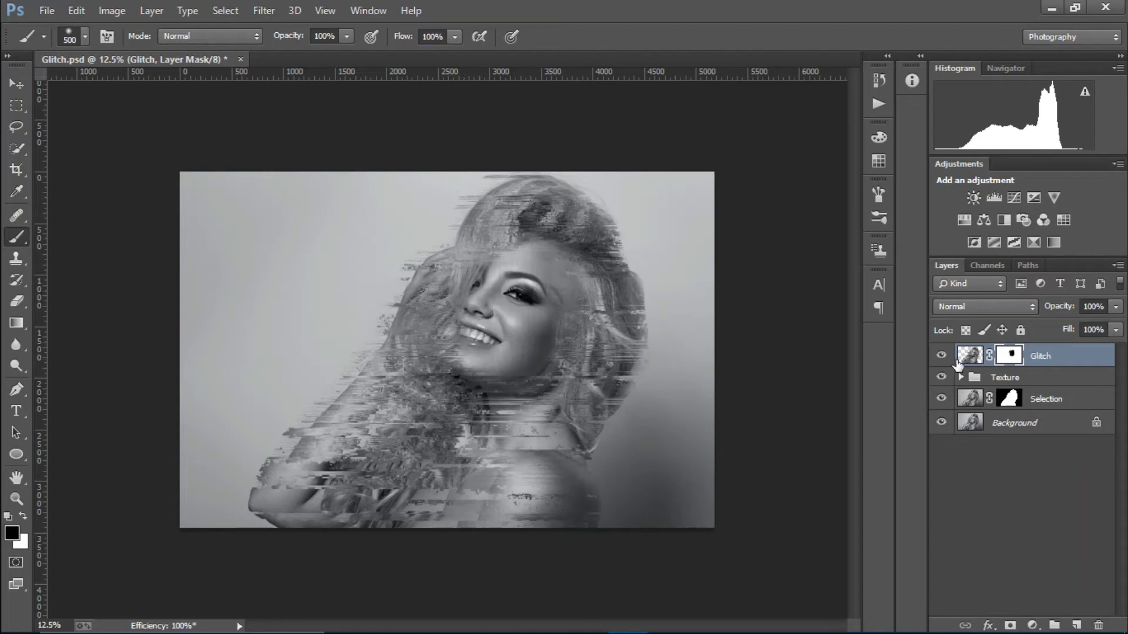
click(942, 356)
click(942, 356)
mouse_move(545, 297)
mouse_down()
mouse_move(544, 255)
mouse_move(524, 296)
mouse_up()
- Duplicate the Glitch layer and distort the copy outward on both sides, to about 139% width and 103% height
key(ctrl+j)
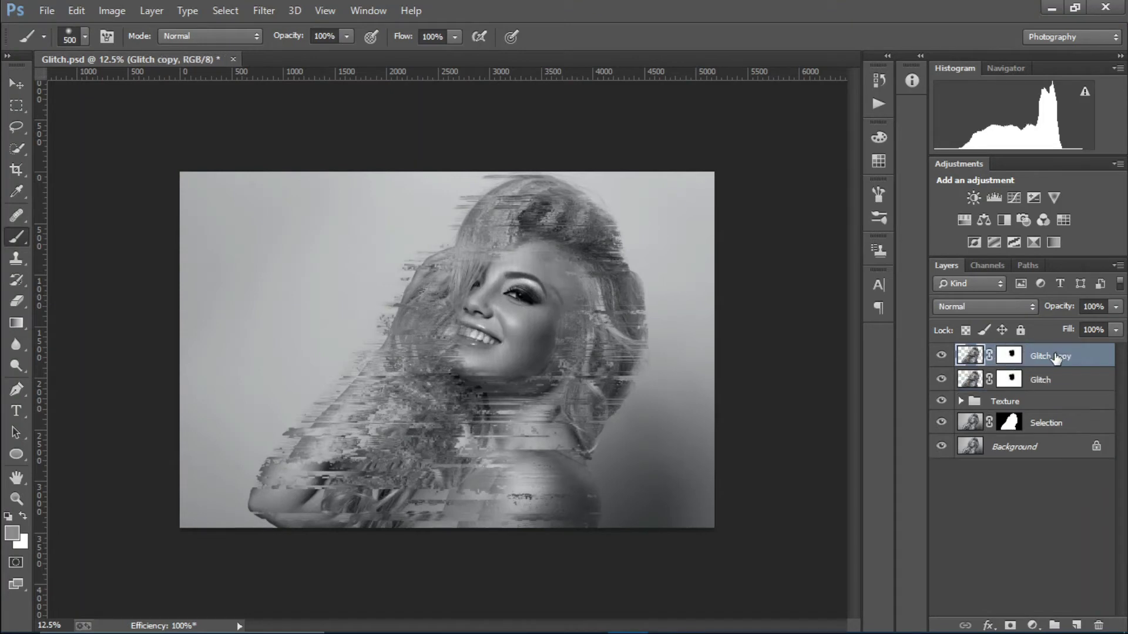
key(v)
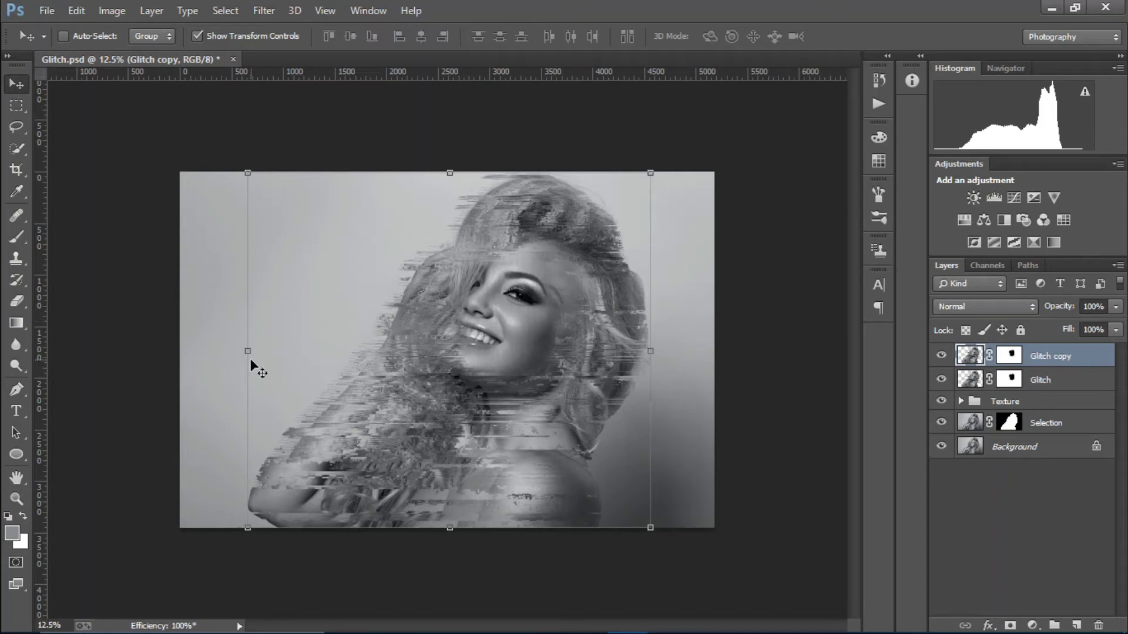
drag(248, 353, 111, 350)
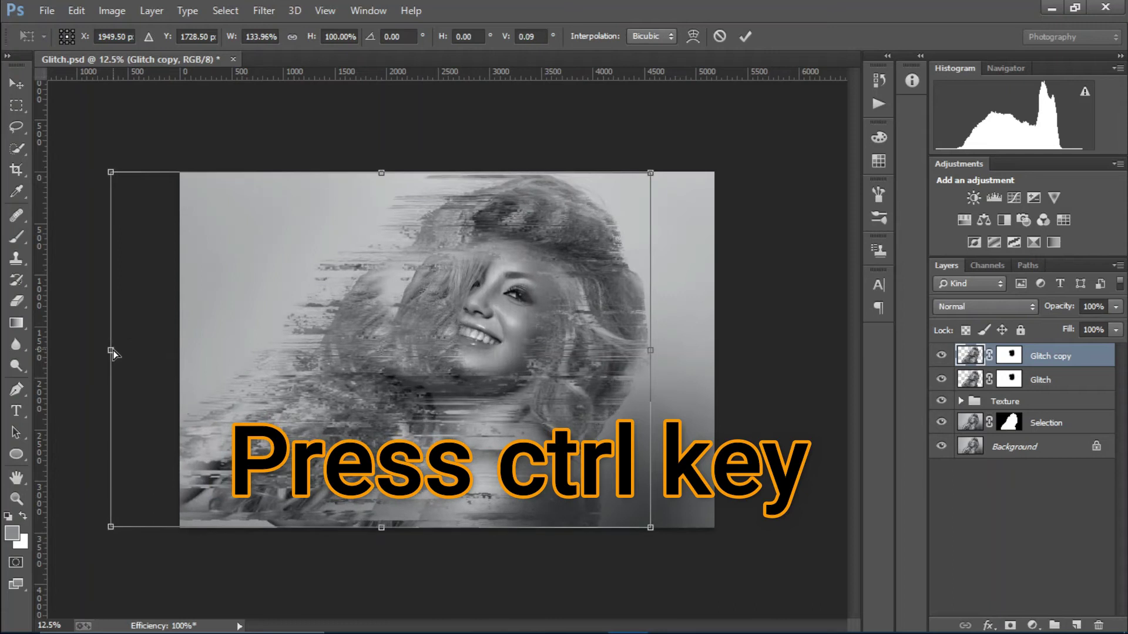
drag(656, 353, 708, 349)
mouse_move(639, 297)
mouse_down()
mouse_move(629, 257)
mouse_move(621, 284)
mouse_up()
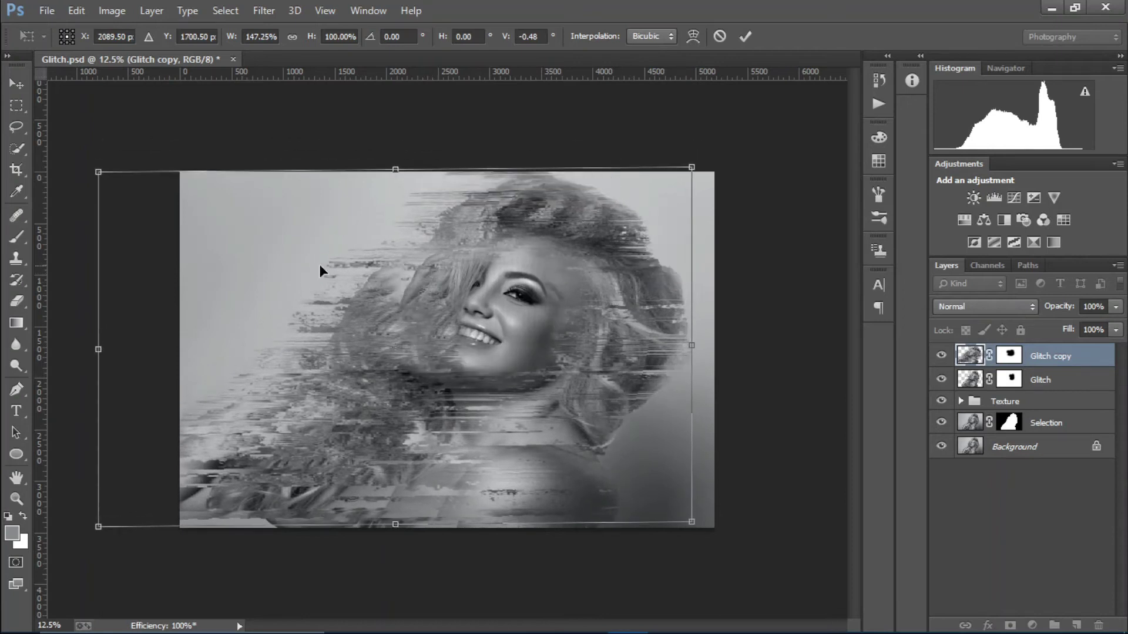
drag(93, 170, 134, 173)
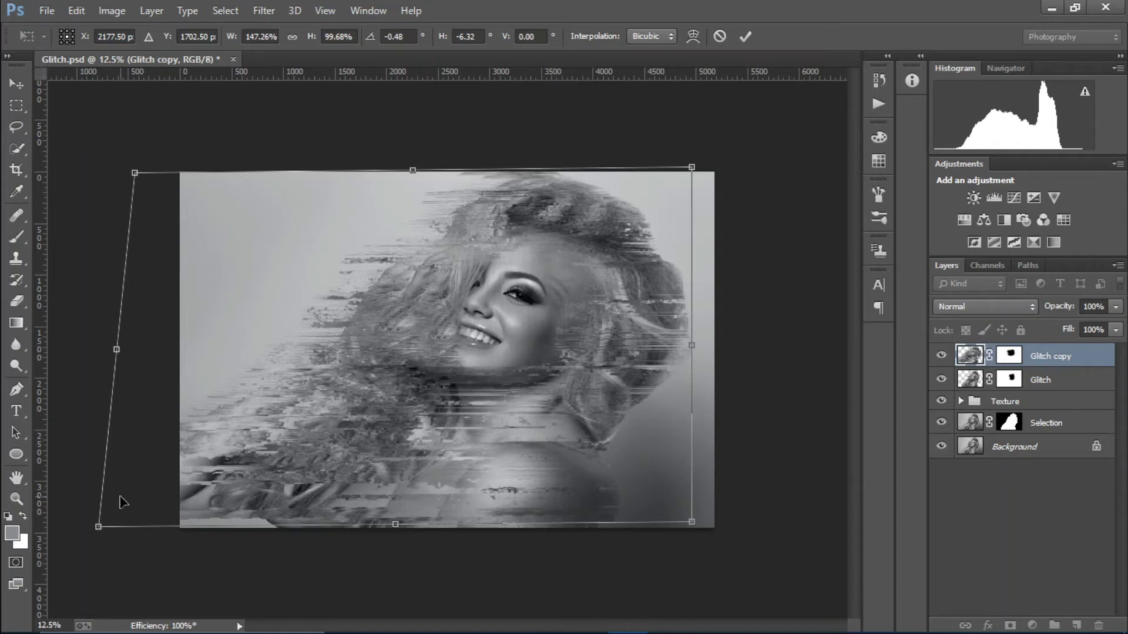
drag(101, 528, 136, 541)
click(745, 35)
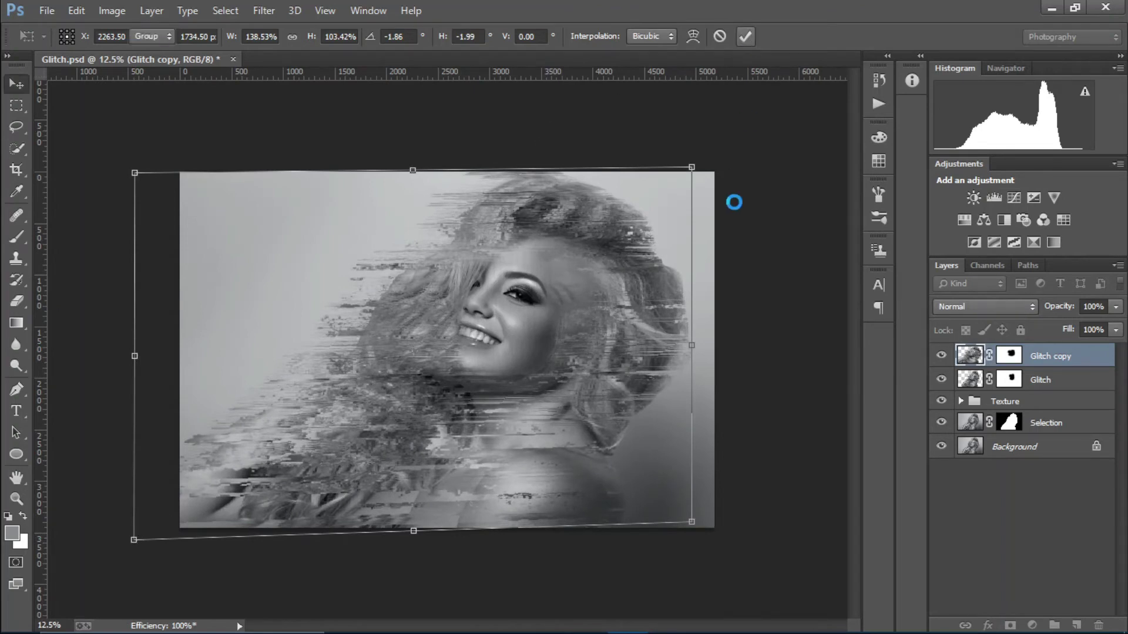
- Set the Glitch copy layer to Multiply and paint black on its mask over the figure with a 1000 px brush
click(950, 312)
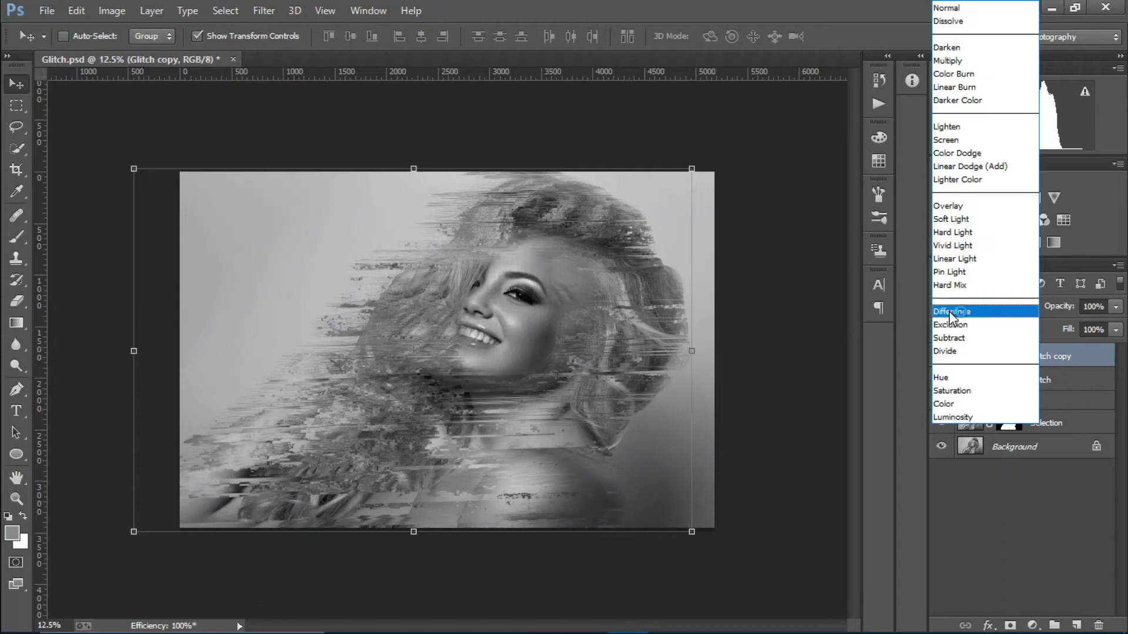
click(949, 61)
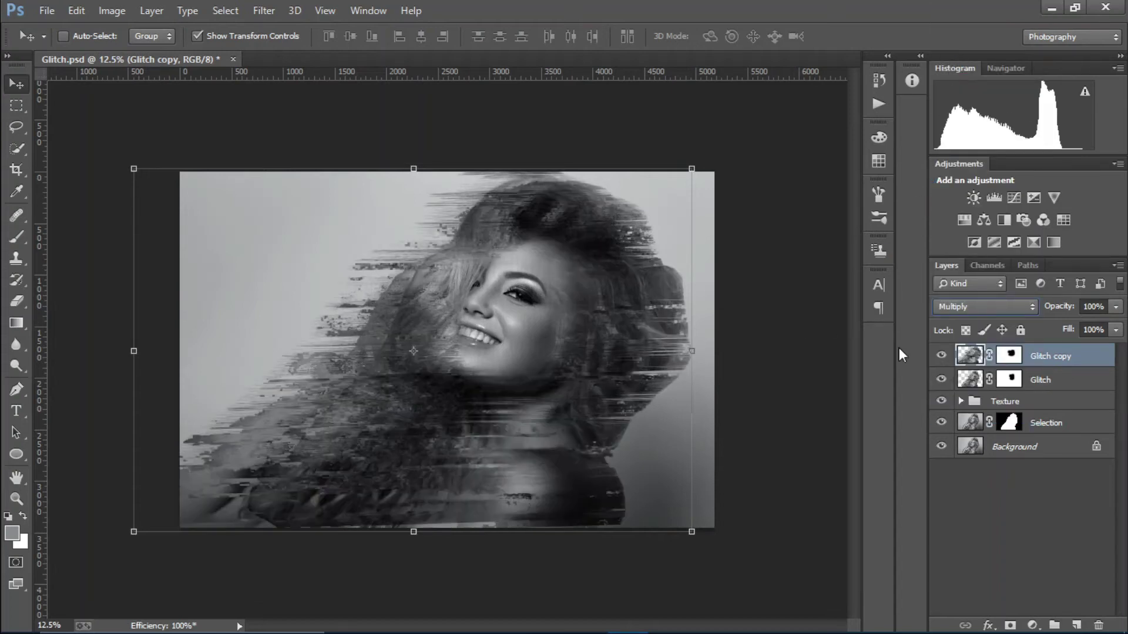
click(1012, 355)
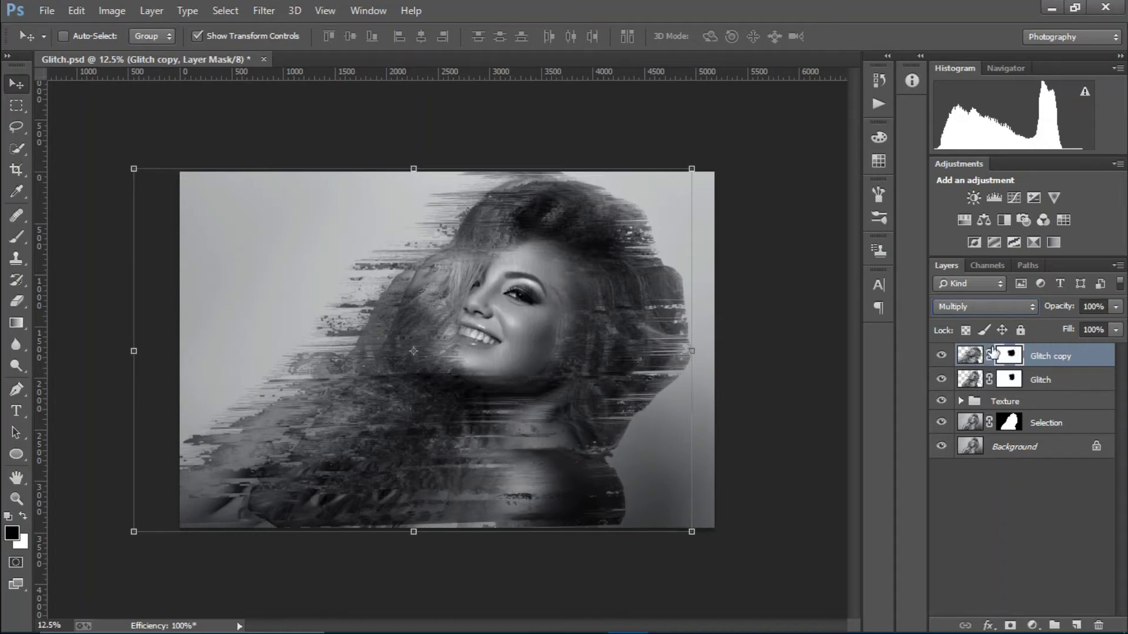
click(17, 237)
key(bracketright)
key(bracketright)
key(bracketright)
key(bracketright)
key(bracketright)
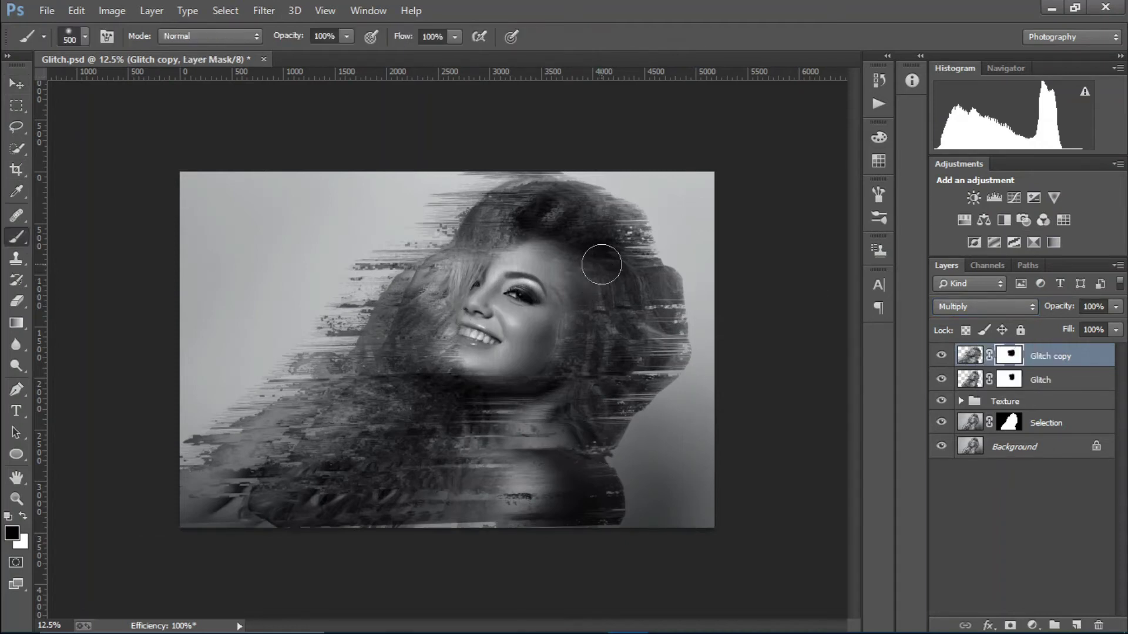
mouse_move(601, 264)
mouse_down()
mouse_move(597, 151)
mouse_move(664, 329)
mouse_move(693, 466)
mouse_move(657, 229)
mouse_move(549, 151)
mouse_move(496, 131)
mouse_move(435, 376)
mouse_move(362, 405)
mouse_move(284, 320)
mouse_move(252, 399)
mouse_move(232, 403)
mouse_move(370, 415)
mouse_move(382, 329)
mouse_move(464, 420)
mouse_move(604, 511)
mouse_move(602, 382)
mouse_move(488, 533)
mouse_move(113, 579)
mouse_up()
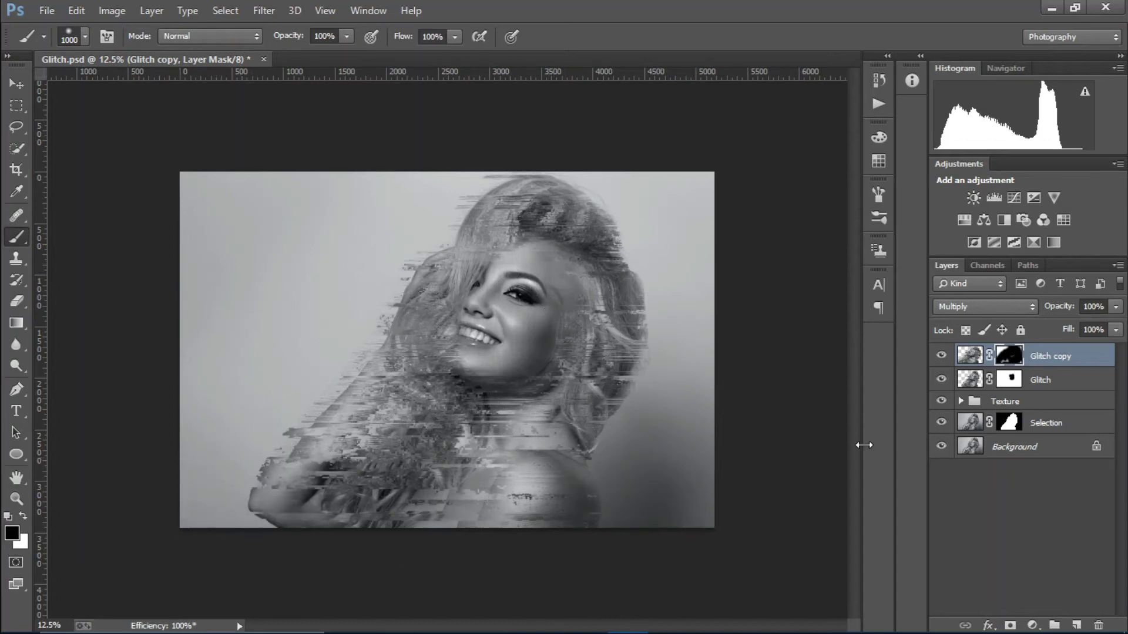
click(943, 355)
click(943, 355)
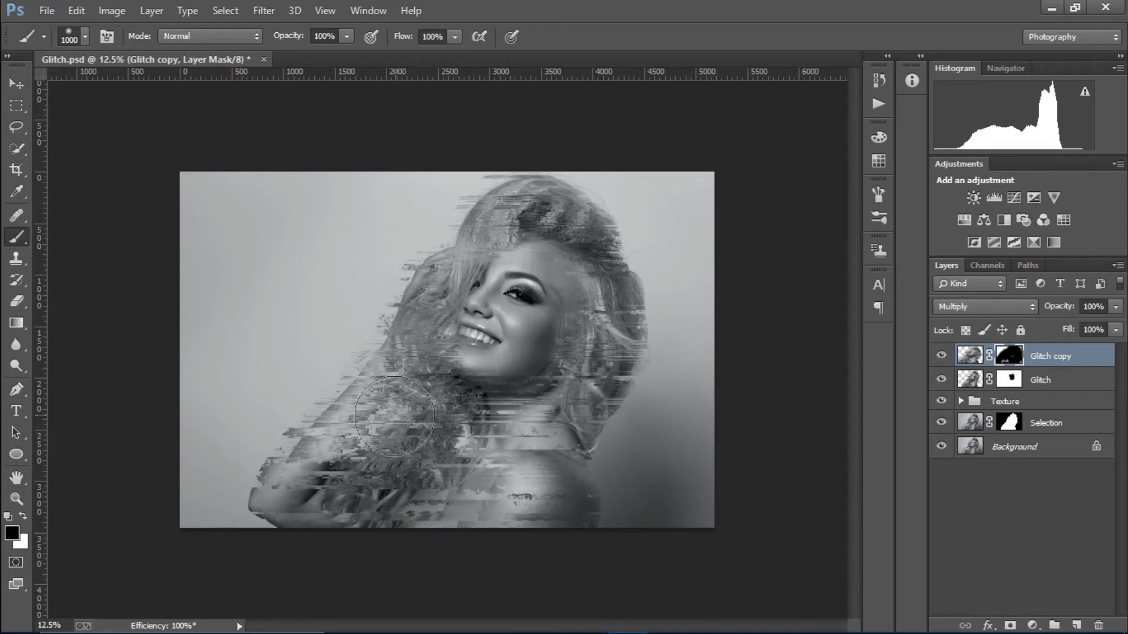
drag(332, 385, 349, 413)
- Duplicate the Selection layer and move the copy above the Glitch copy layer
click(1051, 430)
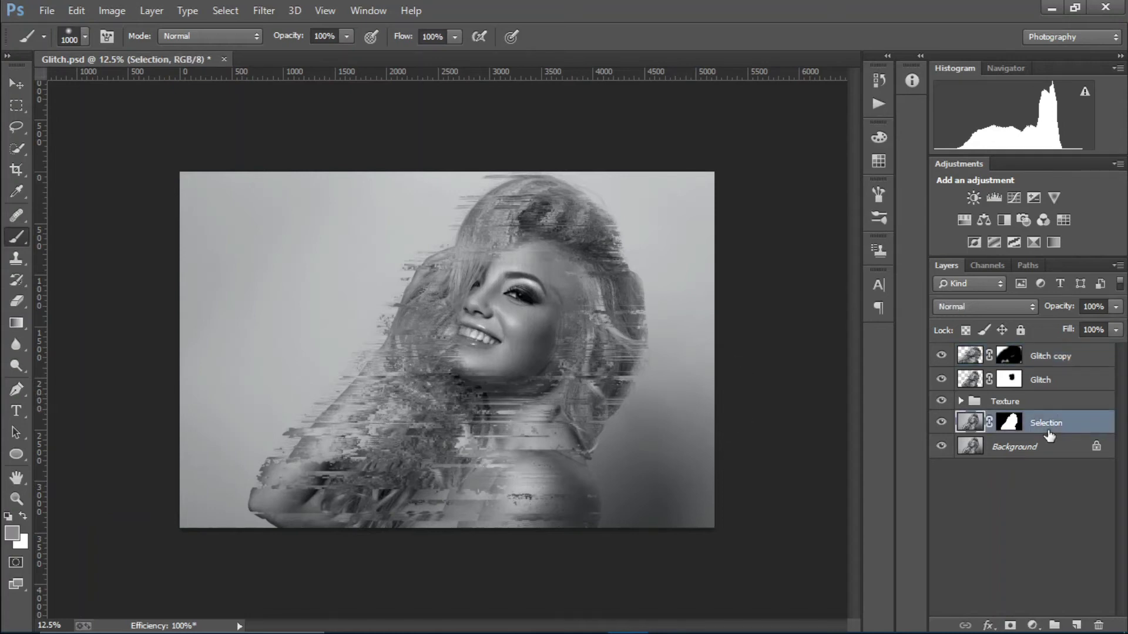
key(ctrl+j)
drag(1051, 435, 1044, 359)
- Apply the layer mask of the topmost Selection copy and rename the layer Glitch 2
right_click(1010, 356)
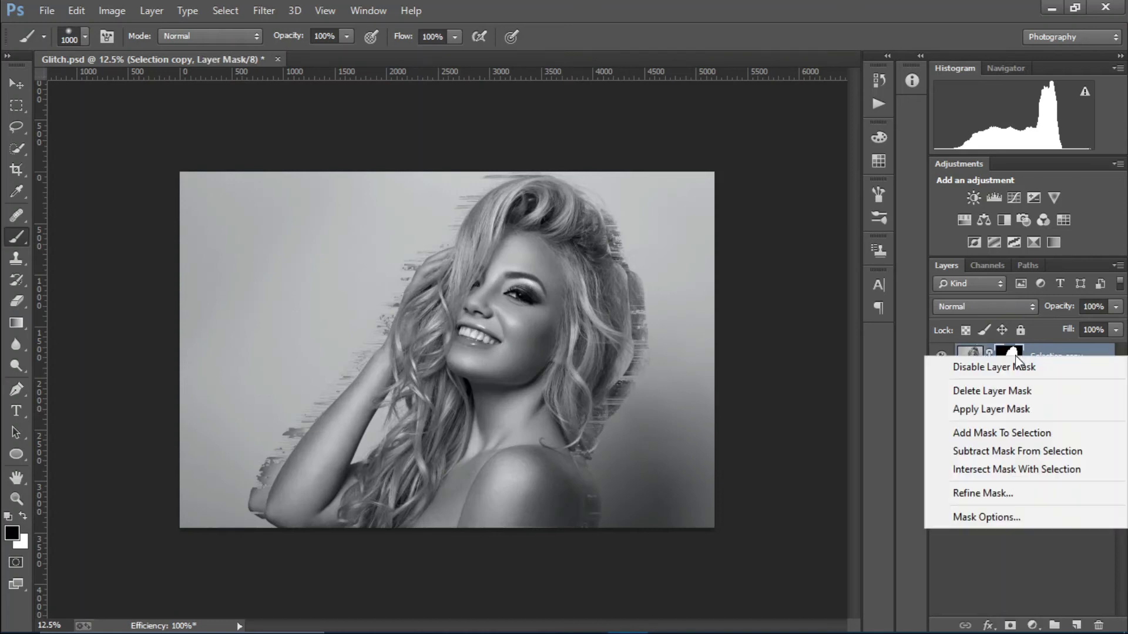
click(1032, 419)
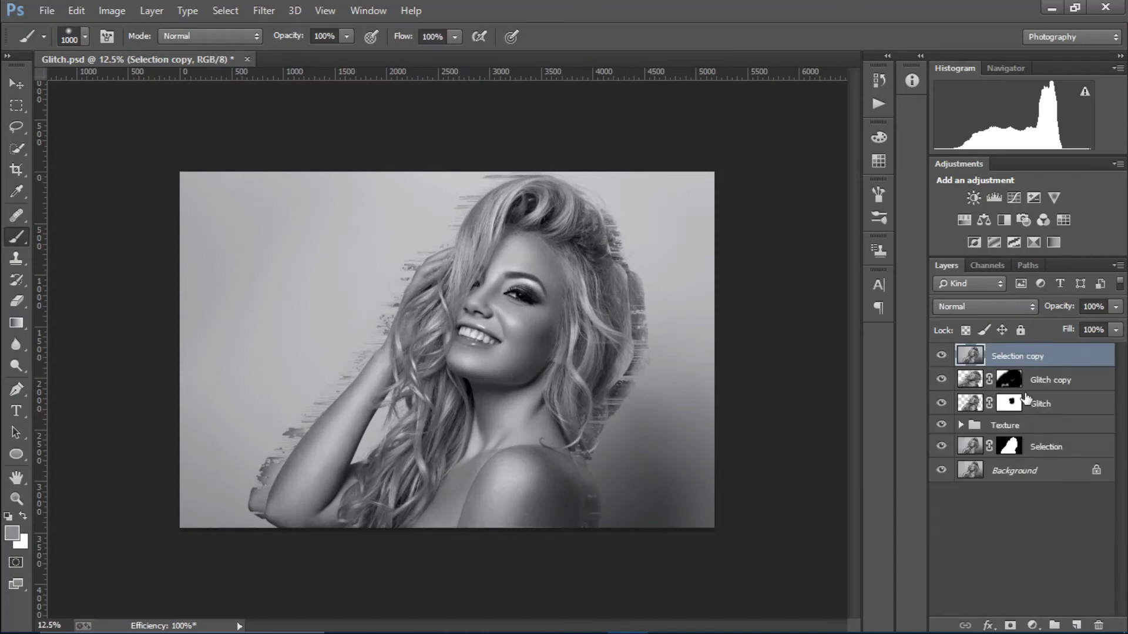
double_click(1022, 357)
text(G)
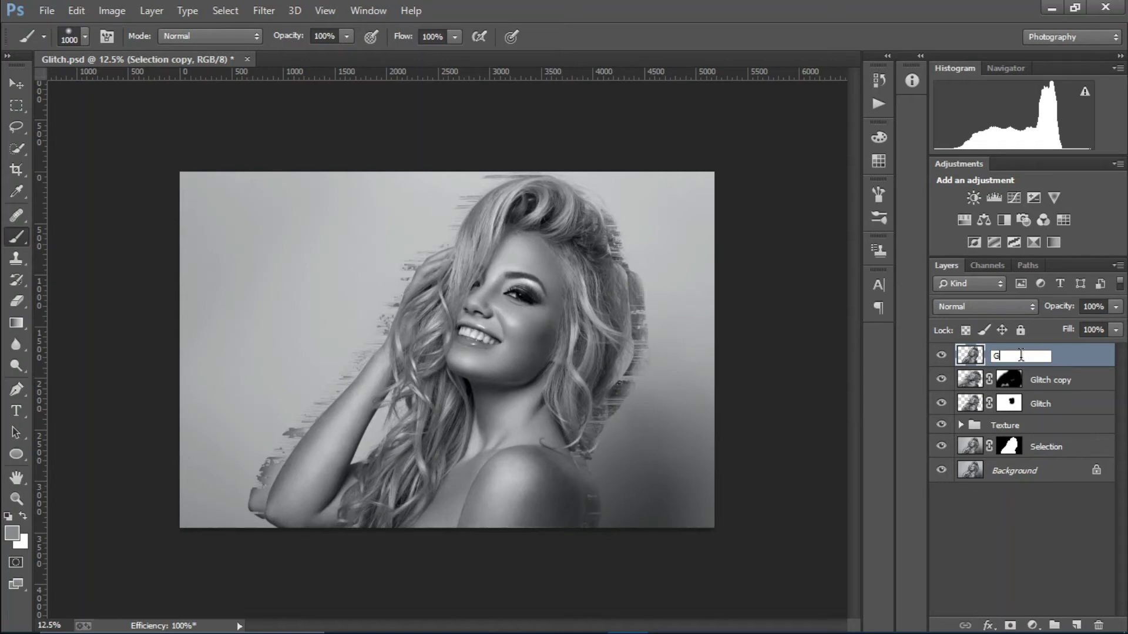
text(litch 2)
key(Return)
- Apply the Displace filter to the Glitch 2 layer with horizontal scale 250 and vertical scale 100, using the noise-texture displacement map
click(266, 10)
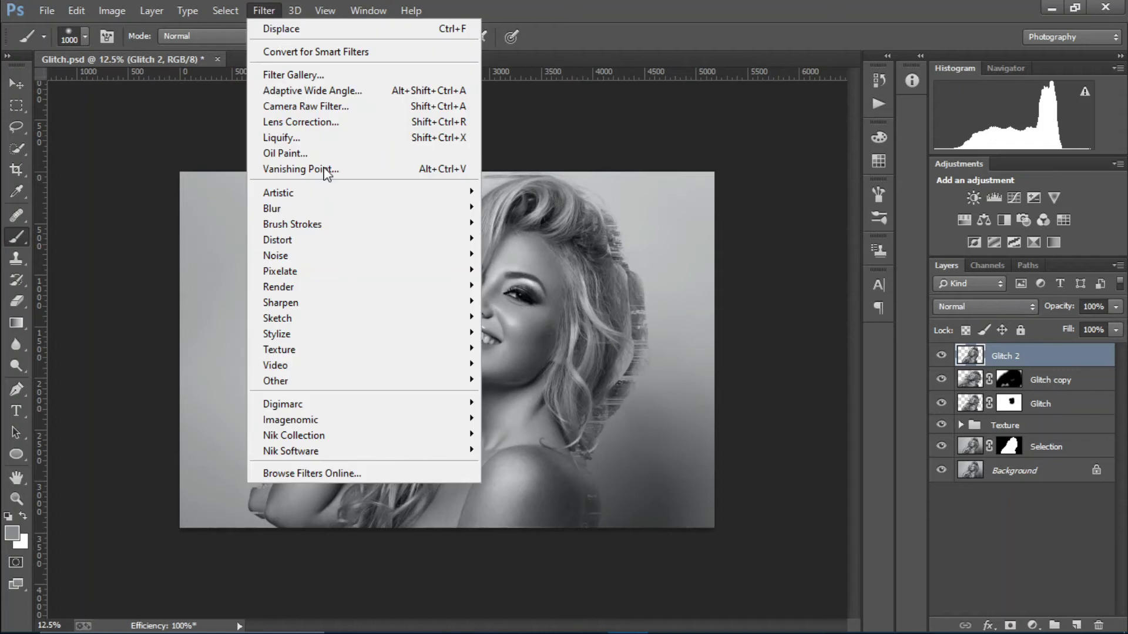
mouse_move(415, 239)
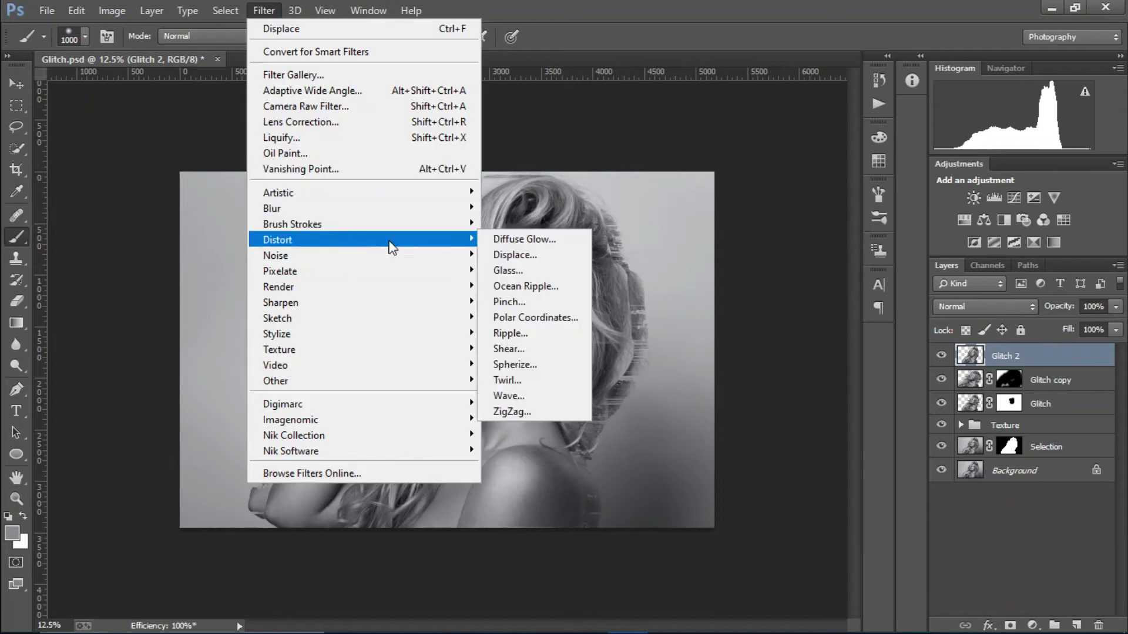
click(526, 254)
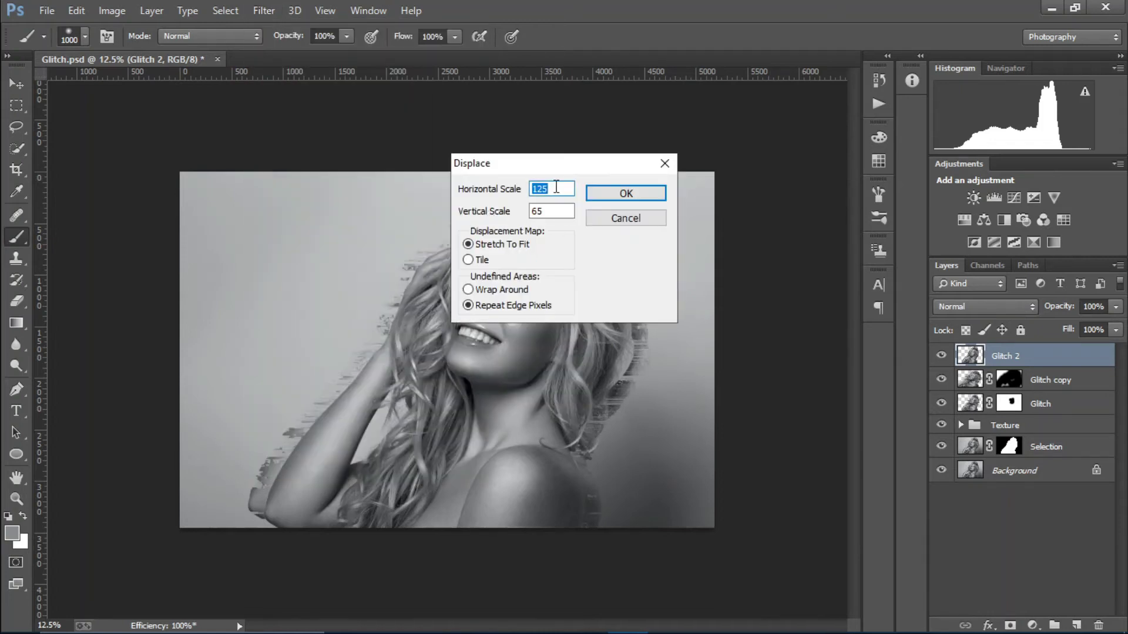
key(Tab)
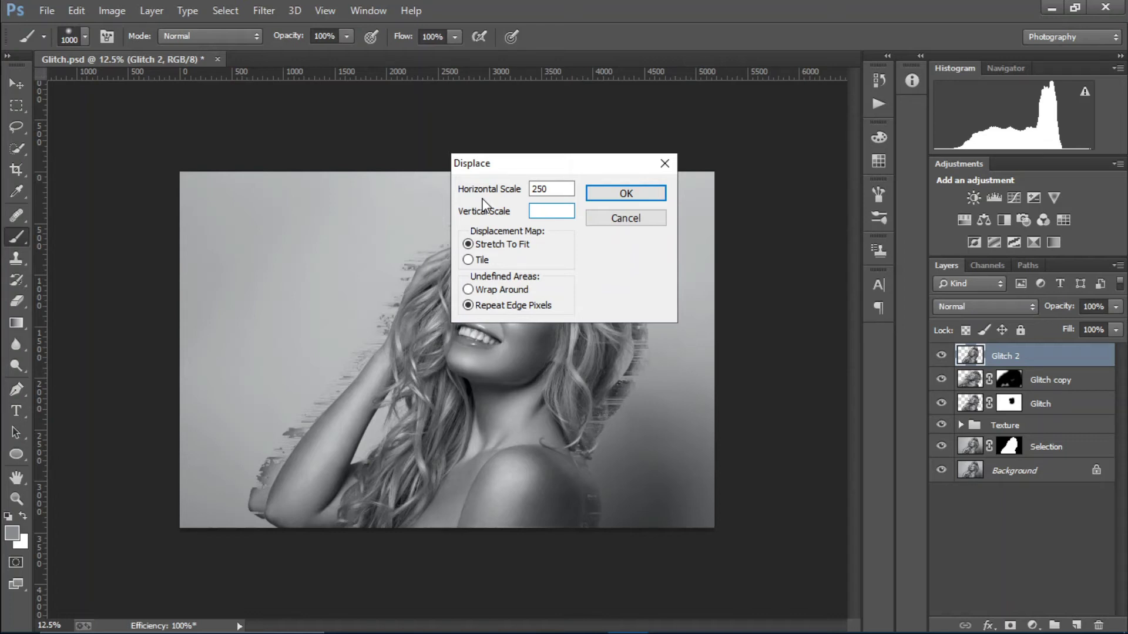
text(100)
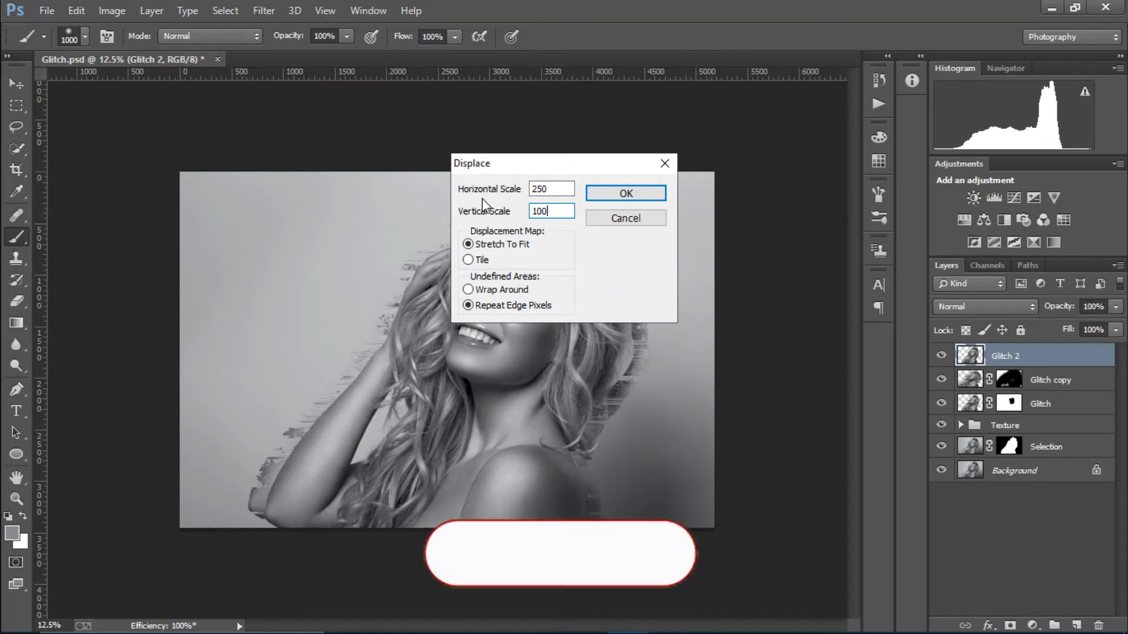
key(Return)
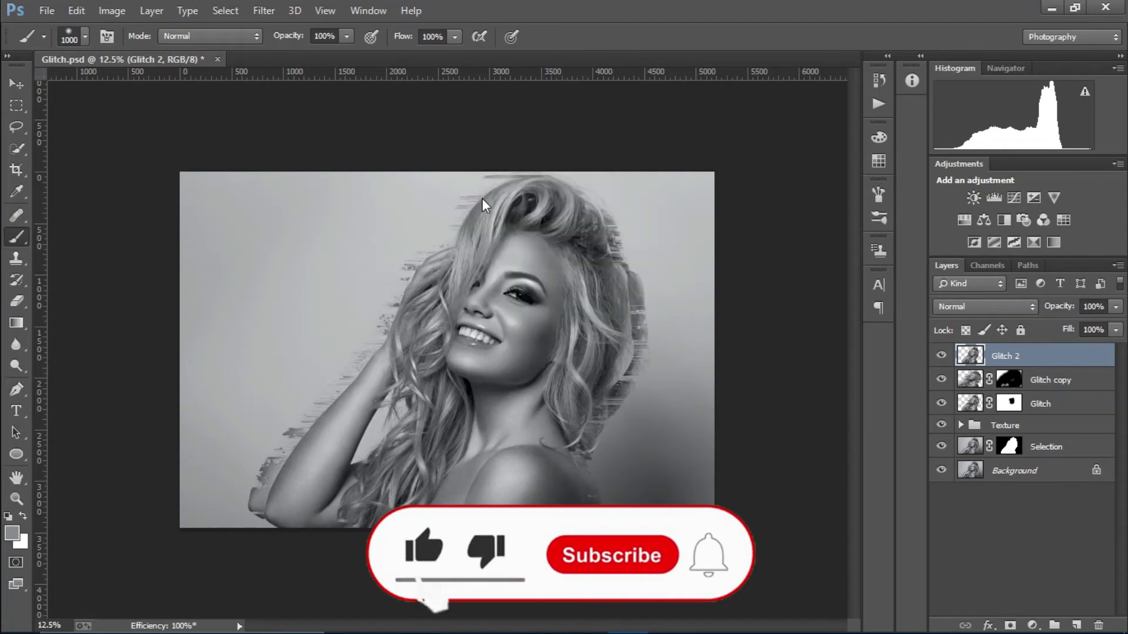
double_click(437, 133)
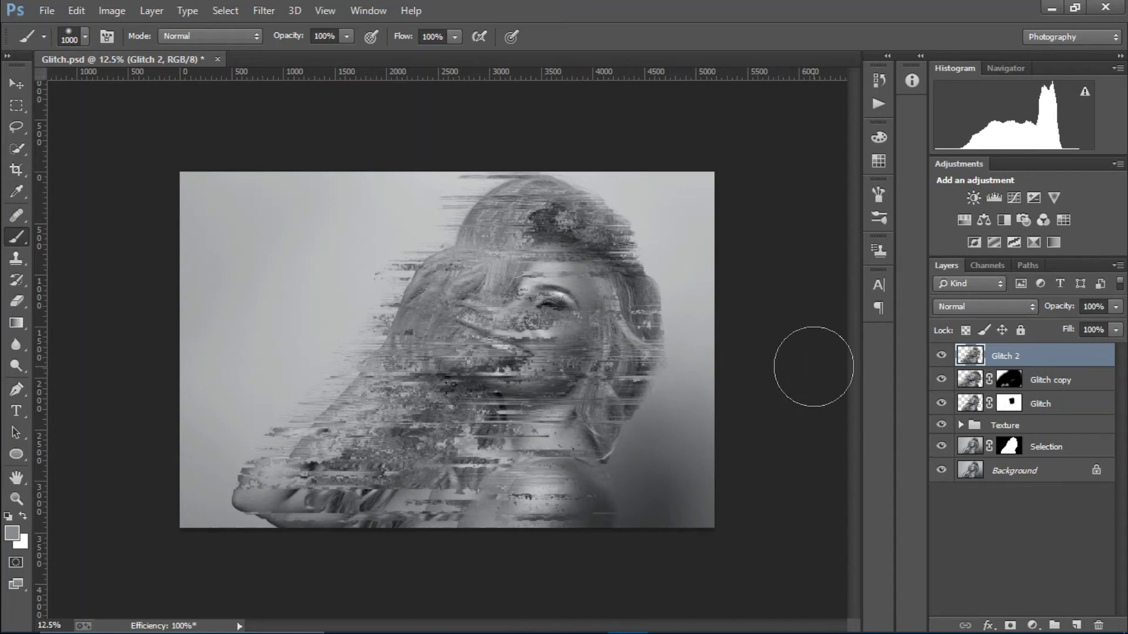
- Shift the Glitch 2 layer slightly left to line up with the figure and move it below the Glitch layer
key(v)
mouse_move(538, 289)
mouse_down()
mouse_move(414, 293)
mouse_move(359, 437)
mouse_move(357, 379)
mouse_move(531, 291)
mouse_move(538, 310)
mouse_move(526, 302)
mouse_up()
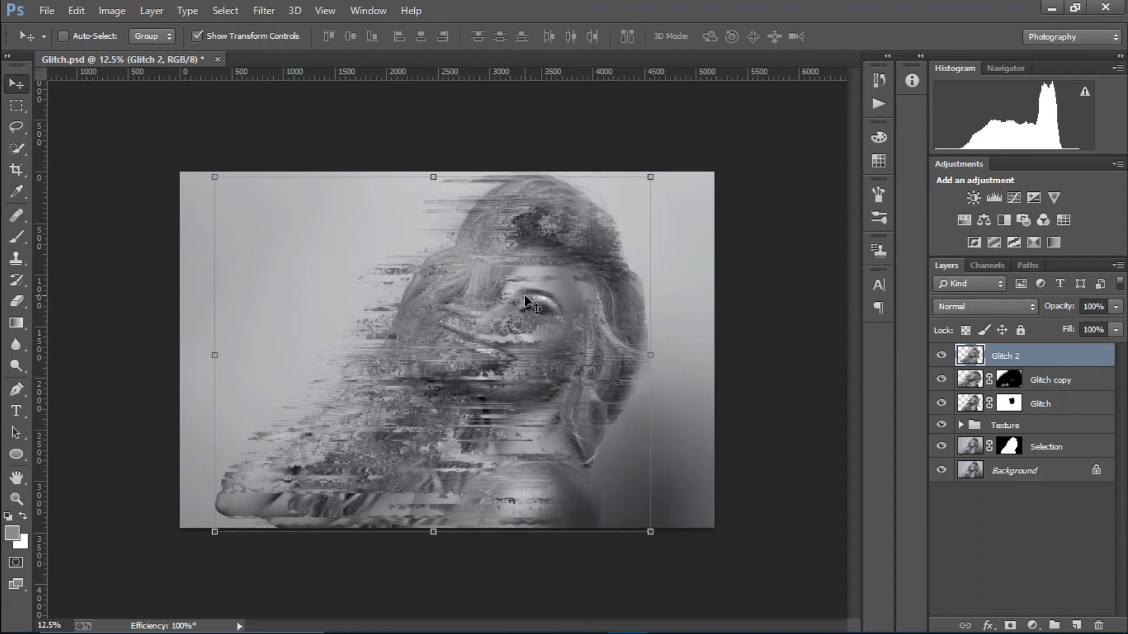
drag(1088, 362, 1089, 417)
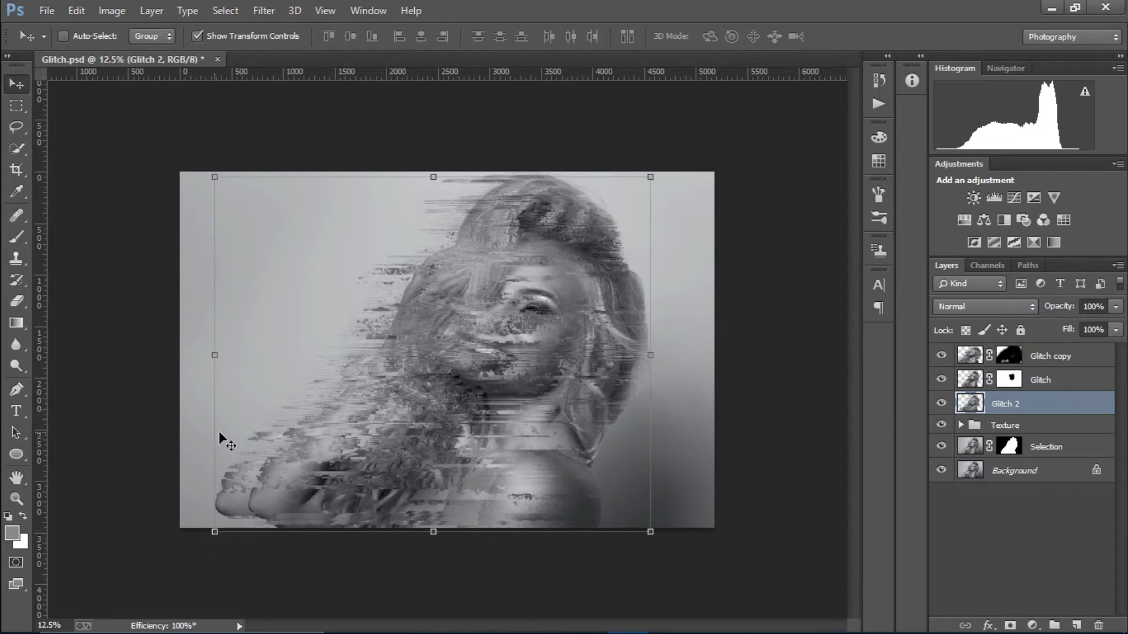
- Stretch the Glitch 2 layer to about 107% height and widen it past both sides of the canvas
drag(211, 538, 191, 559)
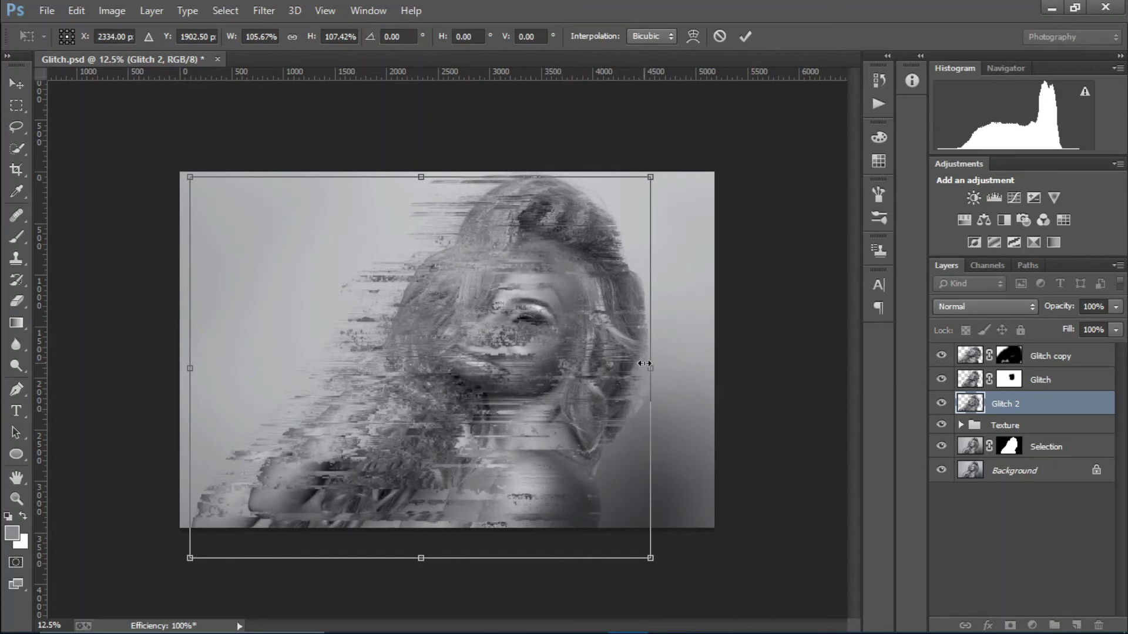
drag(656, 368, 1016, 389)
drag(660, 334, 645, 336)
click(752, 43)
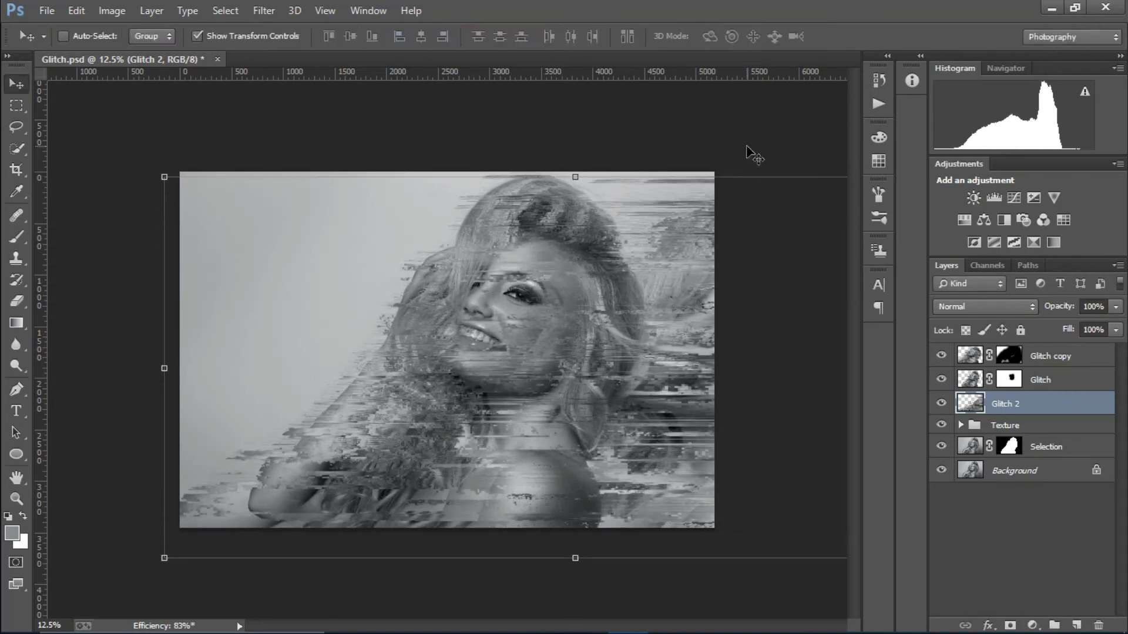
- Add a layer mask to Glitch 2 and fade the layer toward the right with black-to-transparent linear gradients
click(1011, 625)
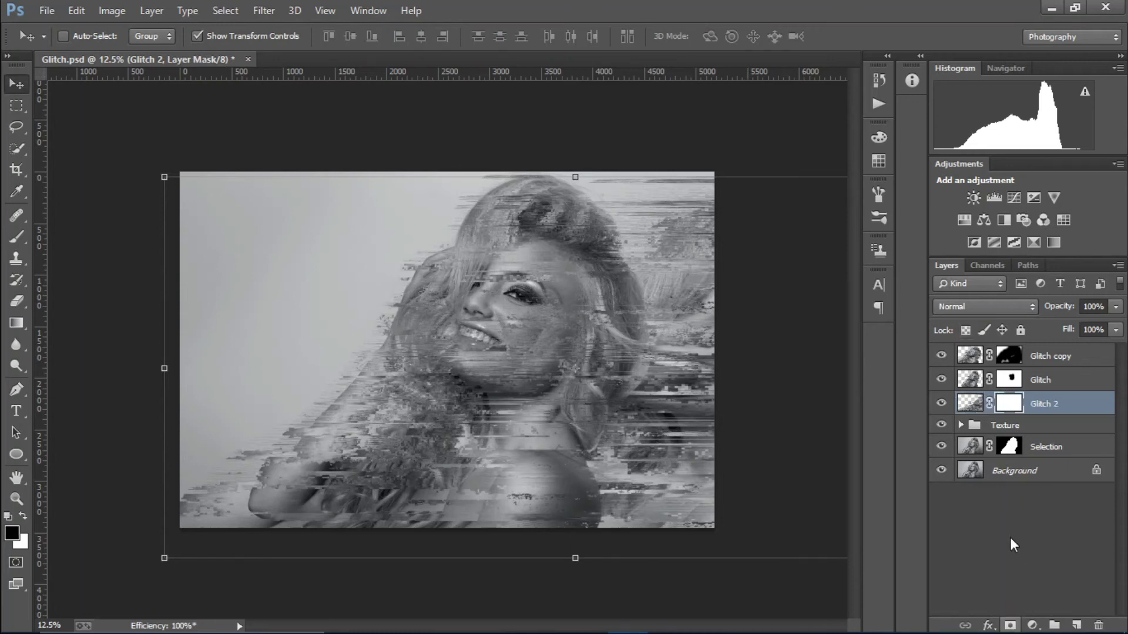
click(17, 323)
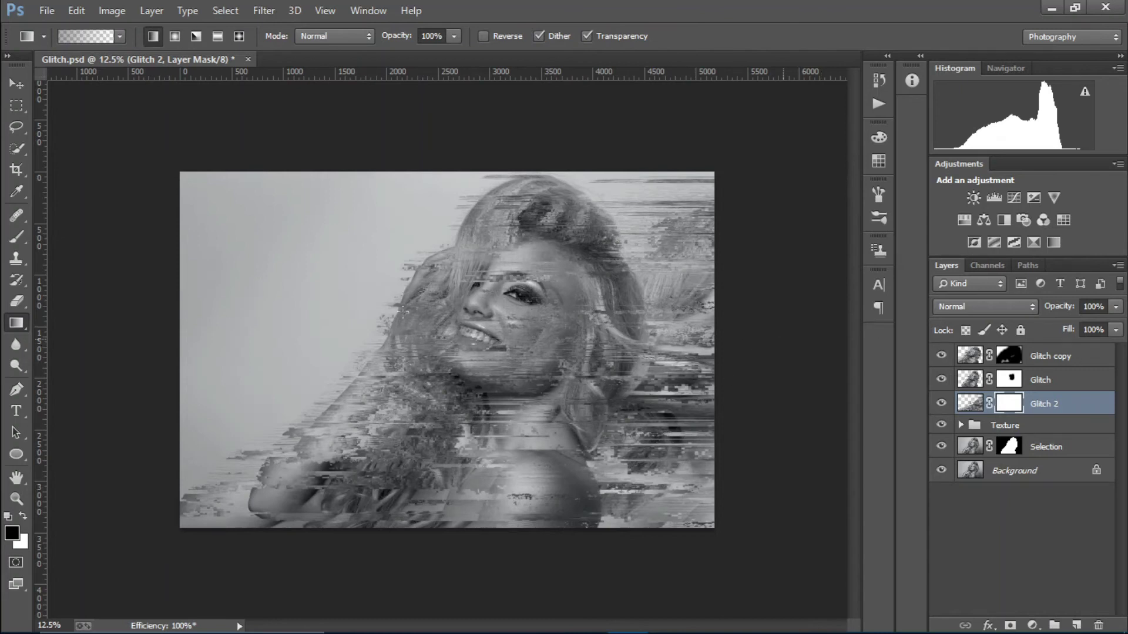
drag(403, 312, 770, 333)
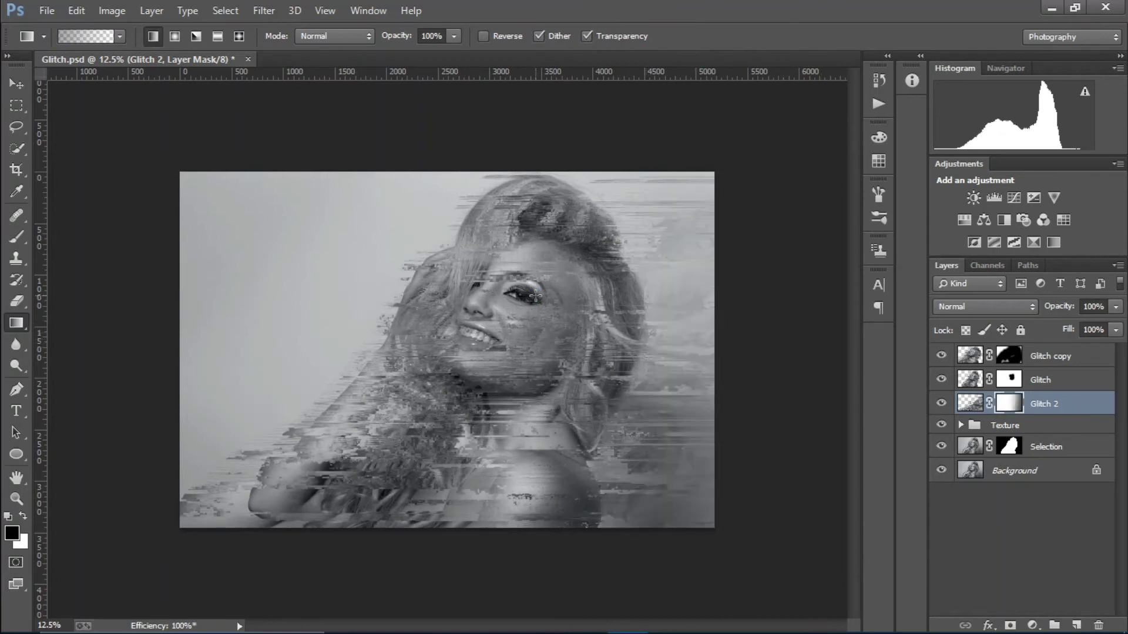
drag(478, 171, 608, 336)
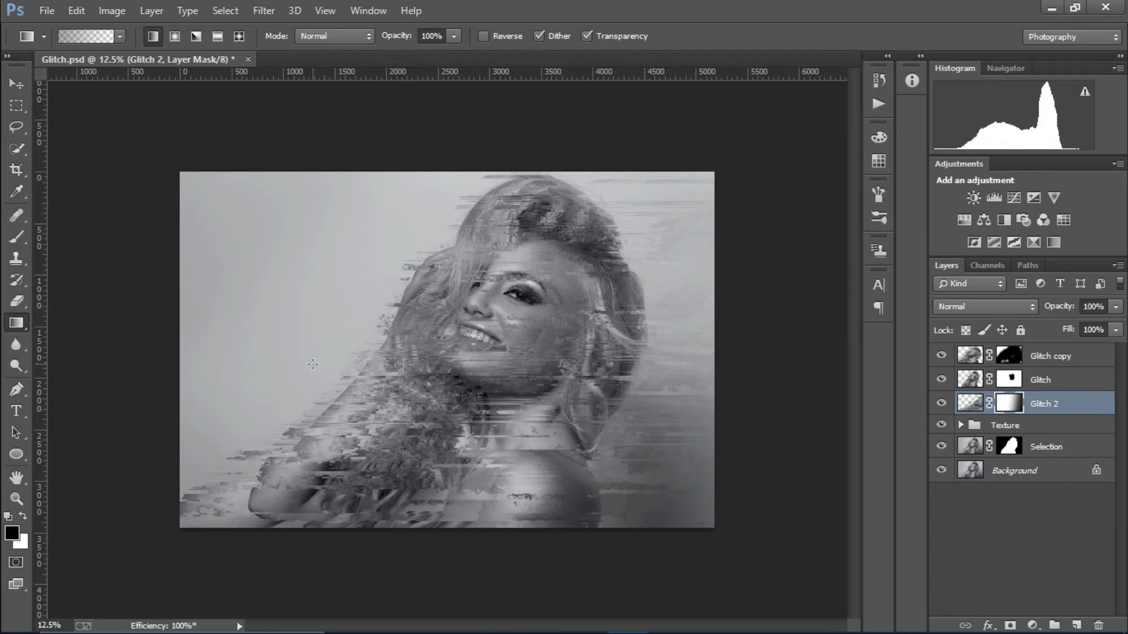
- With a 1000 px brush, paint the Glitch 2 mask black over the face and white over the background right of the hair
click(16, 237)
mouse_move(524, 374)
mouse_down()
mouse_move(534, 278)
mouse_move(546, 294)
mouse_move(497, 358)
mouse_move(514, 364)
mouse_move(512, 288)
mouse_up()
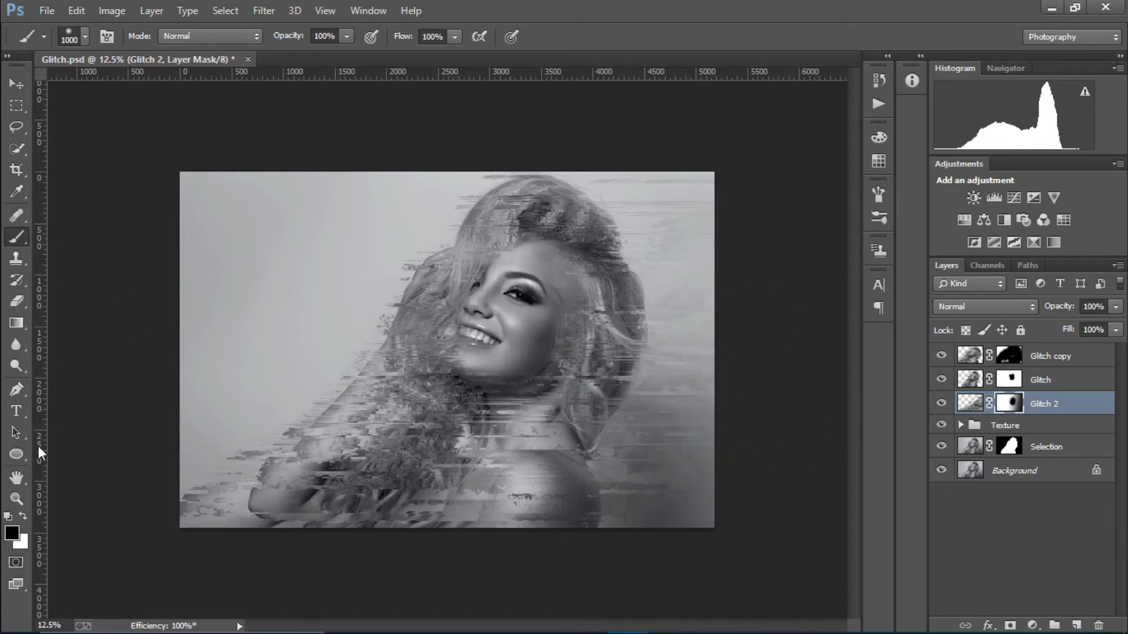
mouse_move(675, 239)
mouse_down()
mouse_move(642, 188)
mouse_move(629, 195)
mouse_up()
mouse_move(710, 302)
mouse_down()
mouse_move(684, 321)
mouse_move(691, 396)
mouse_move(672, 328)
mouse_move(674, 457)
mouse_move(649, 433)
mouse_move(692, 512)
mouse_move(653, 484)
mouse_move(720, 498)
mouse_up()
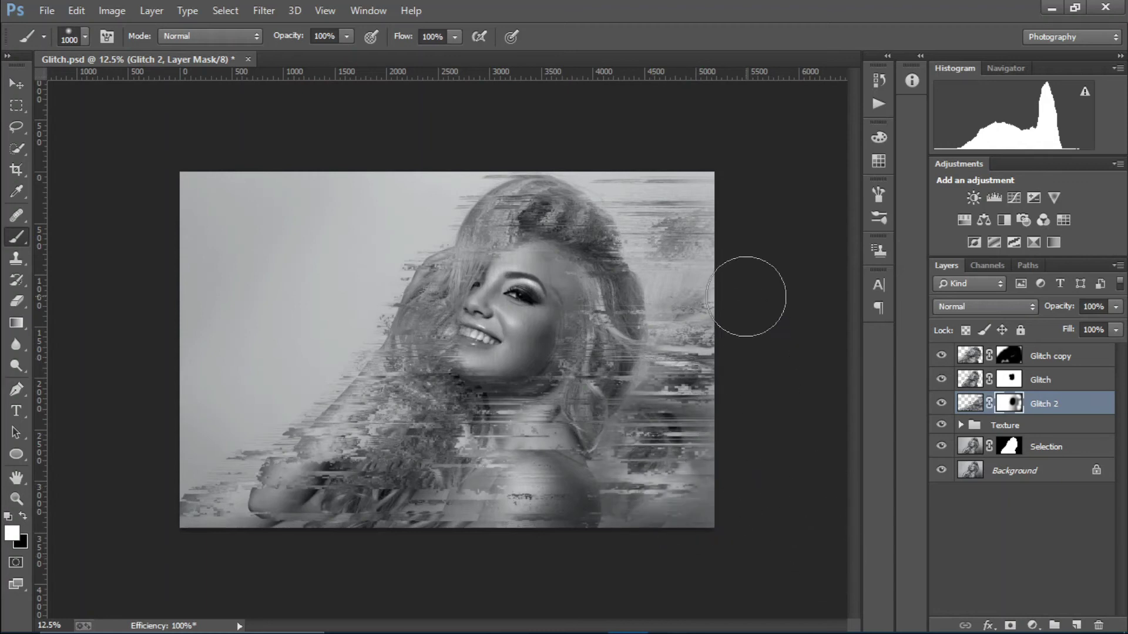
- Fade the right side of the Glitch 2 mask with a linear gradient and set the layer's blend mode to Multiply
click(21, 323)
drag(508, 352, 774, 383)
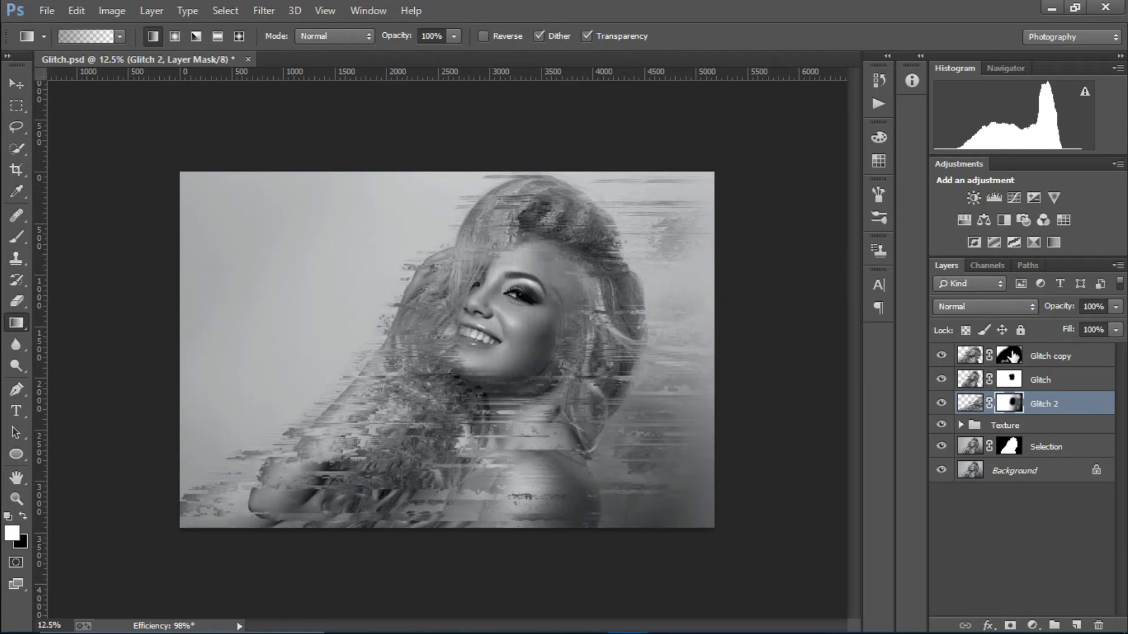
click(993, 306)
click(950, 61)
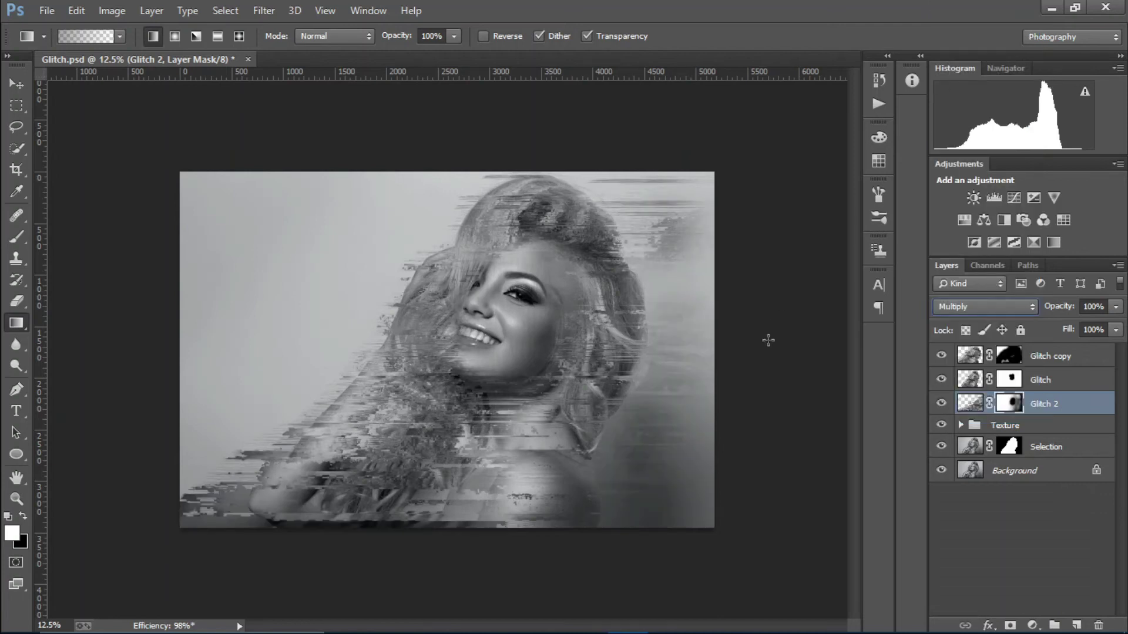
- Brush the Glitch 2 mask white at the upper-right background, then black over the right background and the lower image edge
click(16, 237)
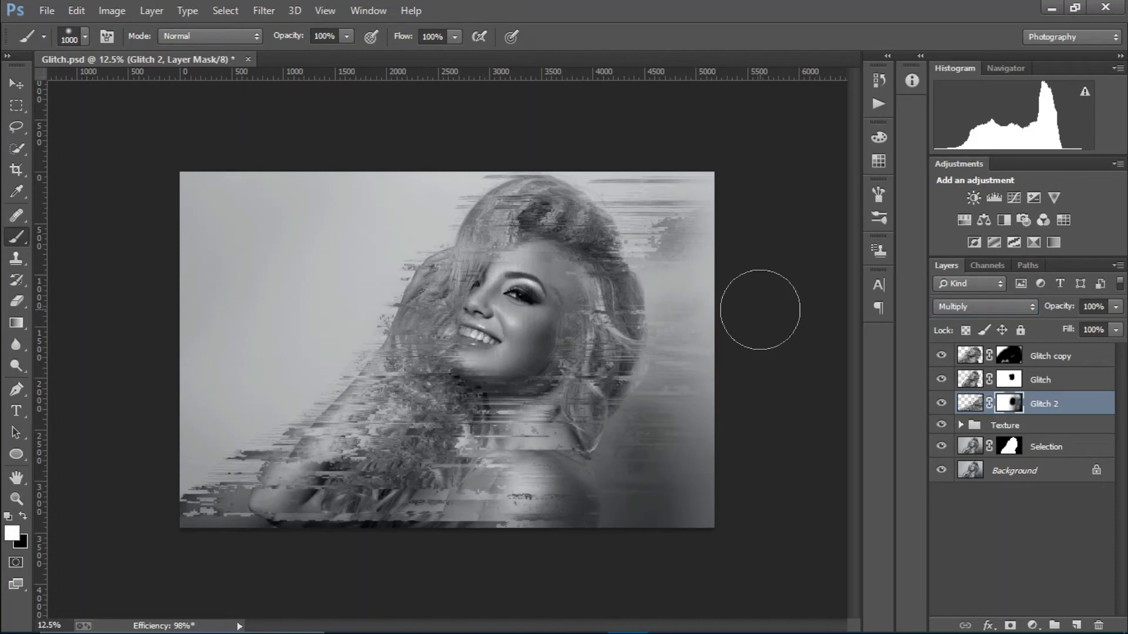
mouse_move(705, 311)
mouse_down()
mouse_move(678, 338)
mouse_move(672, 376)
mouse_move(688, 439)
mouse_move(688, 364)
mouse_move(650, 448)
mouse_up()
key(x)
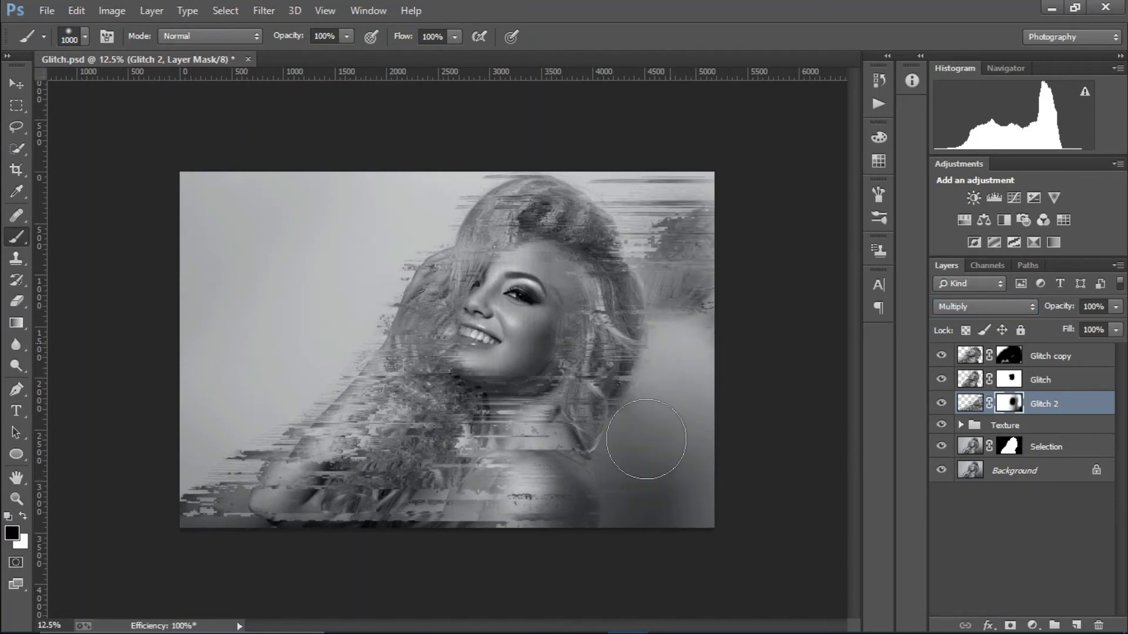
mouse_move(725, 262)
mouse_down()
mouse_move(675, 307)
mouse_move(723, 305)
mouse_move(698, 274)
mouse_move(761, 330)
mouse_up()
mouse_move(302, 529)
mouse_down()
mouse_move(338, 542)
mouse_move(286, 544)
mouse_move(426, 542)
mouse_move(146, 529)
mouse_move(313, 562)
mouse_move(290, 543)
mouse_move(425, 549)
mouse_up()
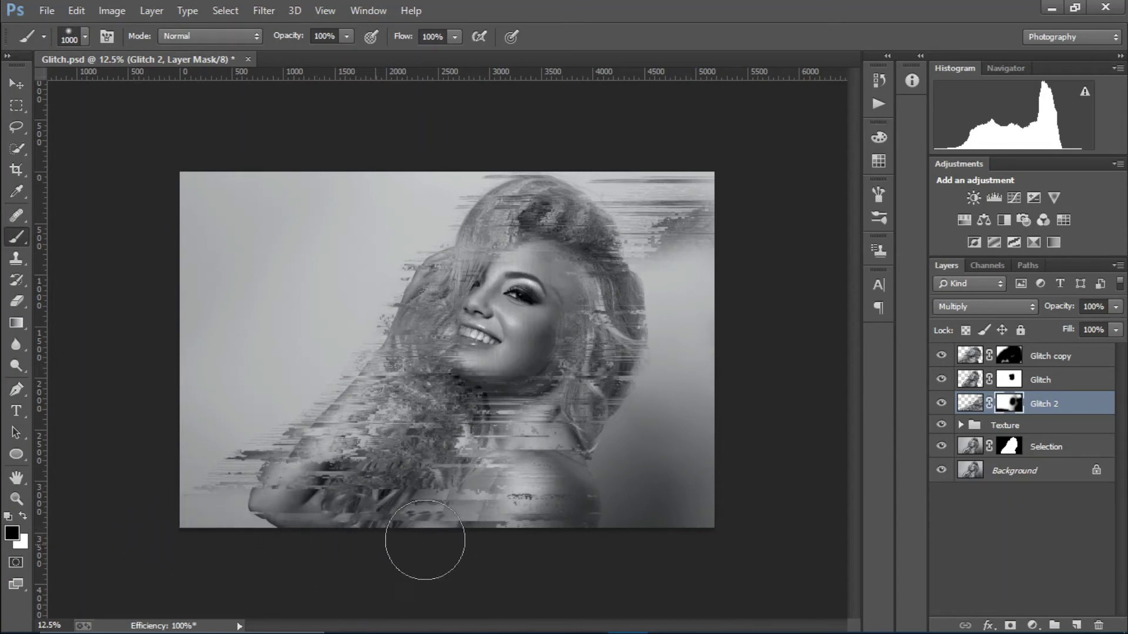
drag(648, 309, 661, 294)
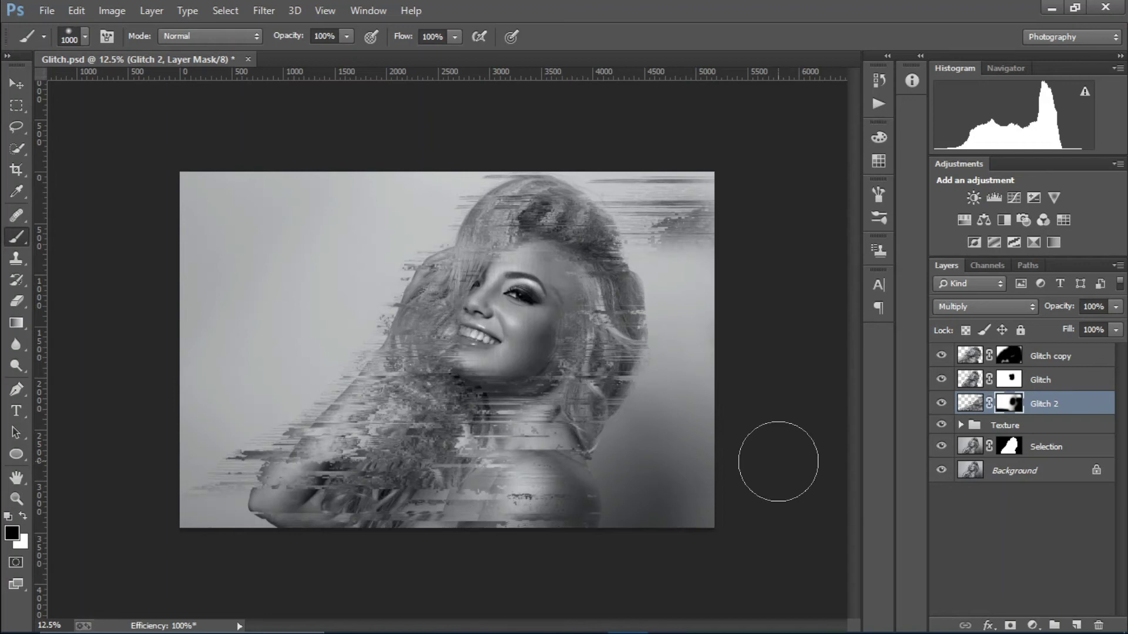
- Duplicate the Glitch layer and exclude the R channel from the copy in its blending options
click(1044, 383)
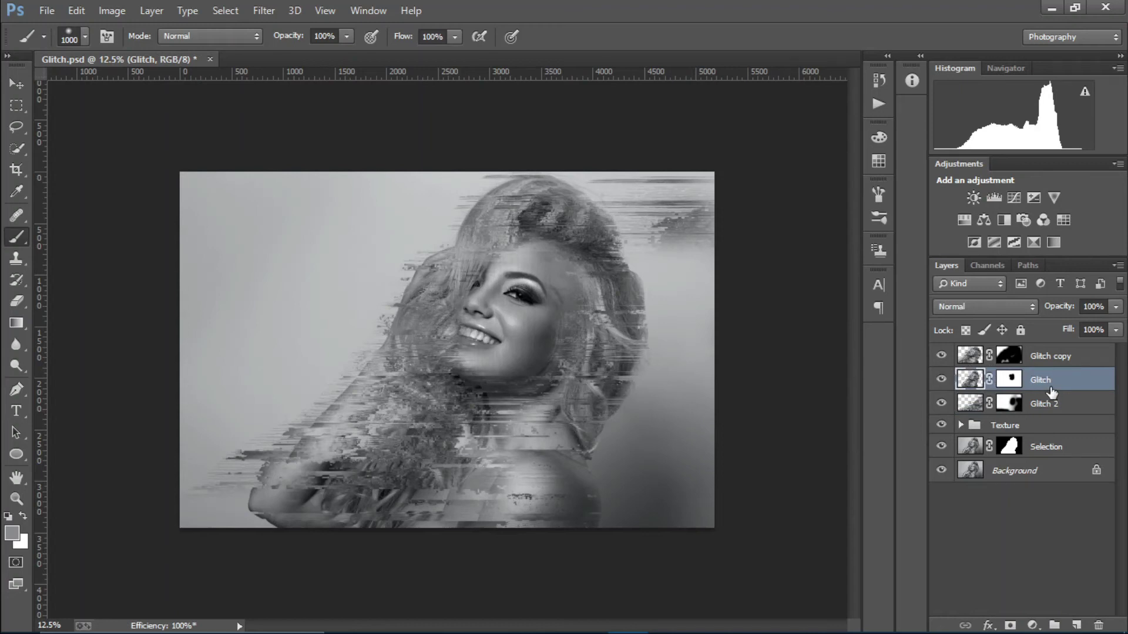
key(ctrl+j)
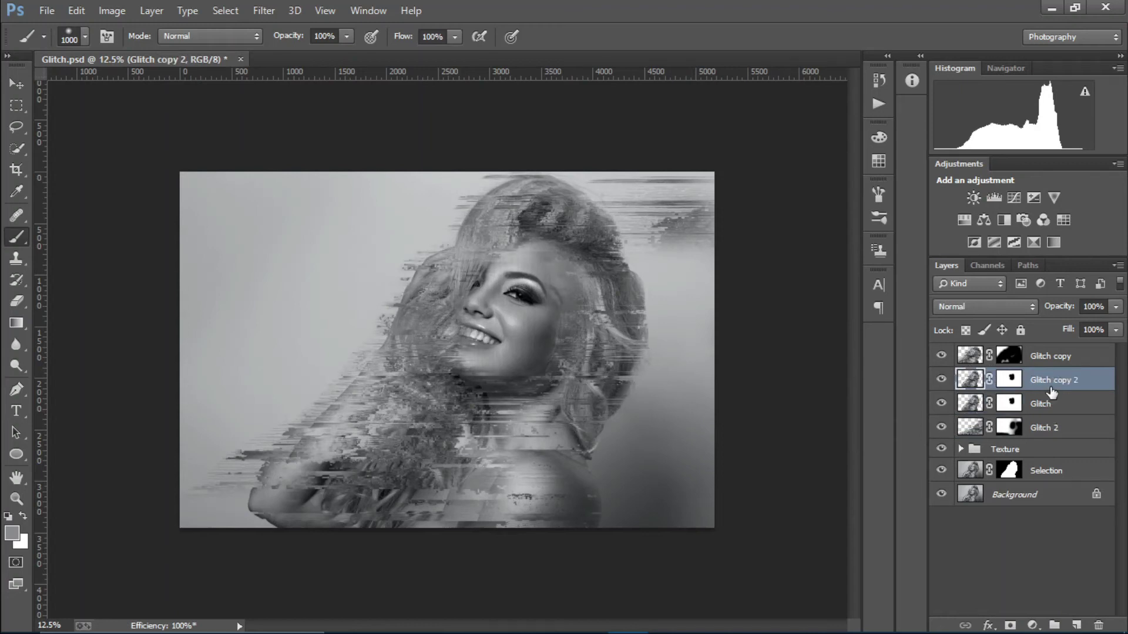
click(988, 626)
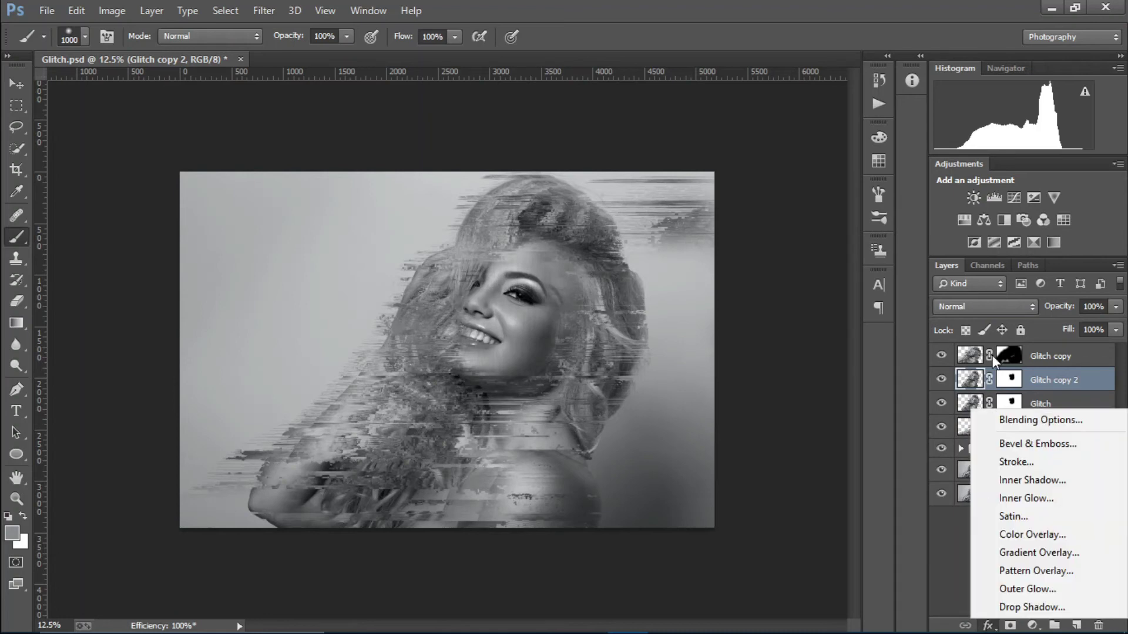
key(Escape)
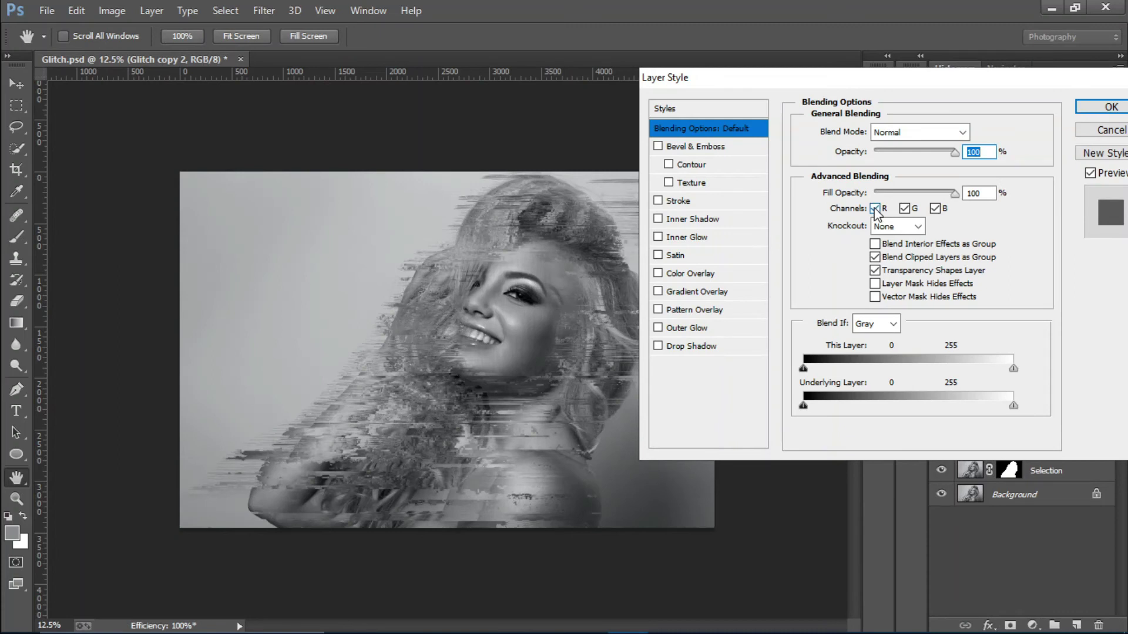
click(875, 209)
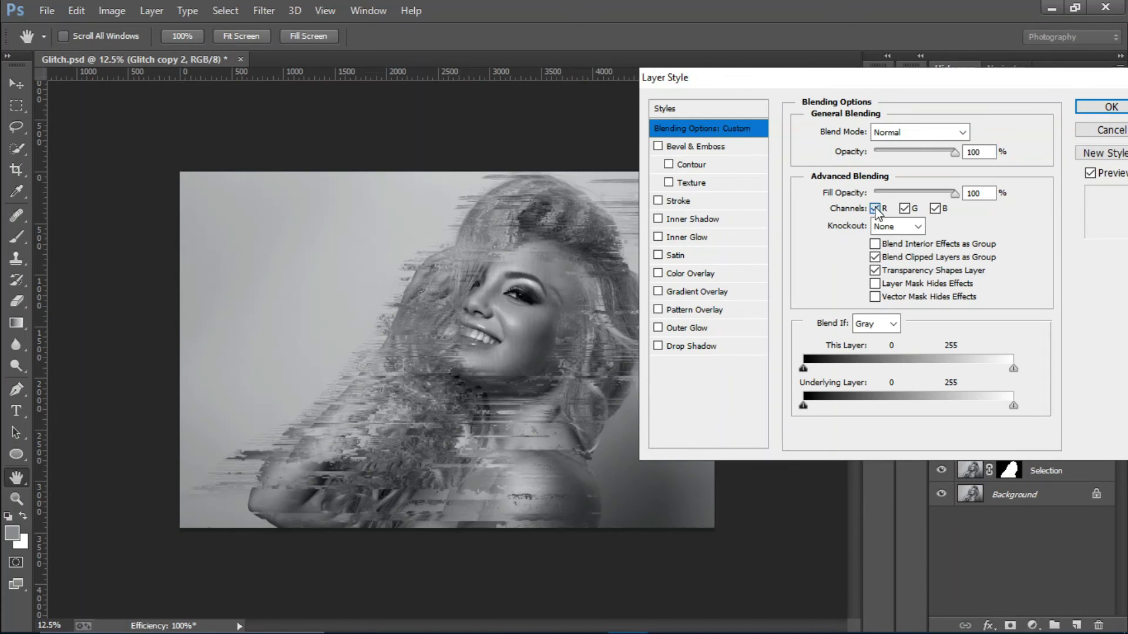
click(876, 208)
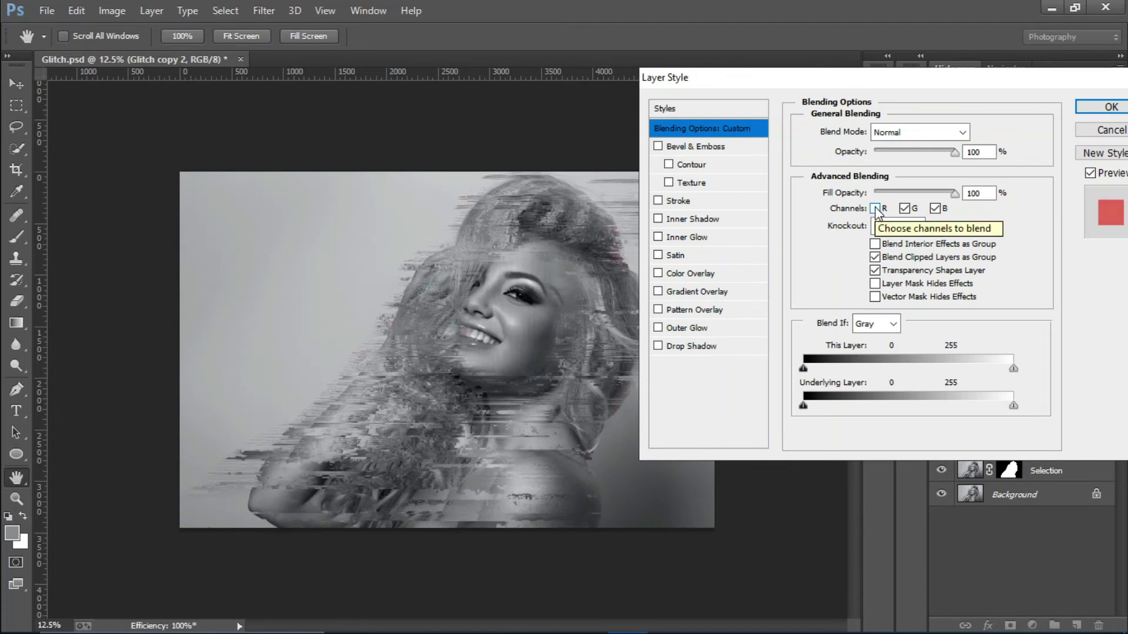
click(1091, 111)
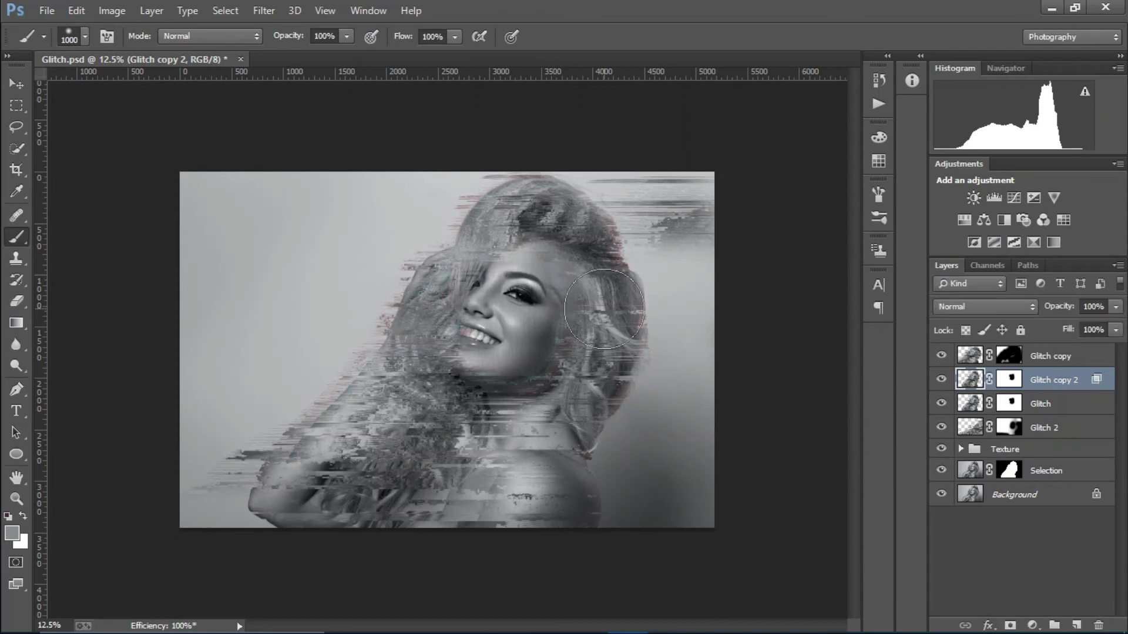
- Shift the Glitch copy 2 layer slightly left to create red and cyan color fringes around the figure
click(17, 85)
drag(457, 284, 482, 283)
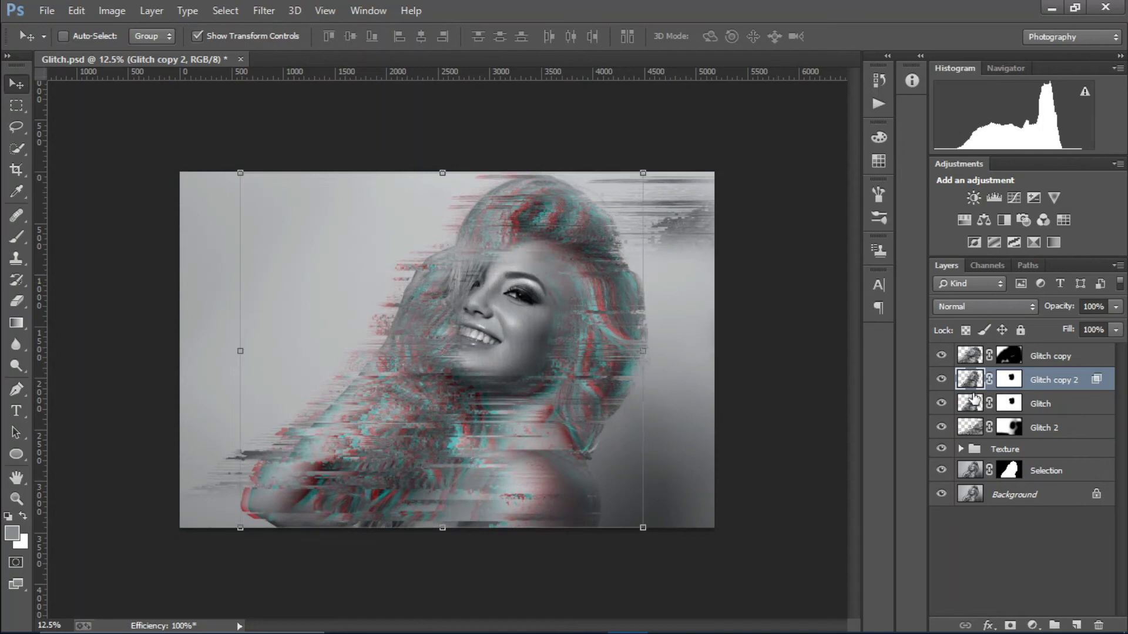
- Duplicate the Selection layer and move the copy to the top of the layer stack
click(1045, 470)
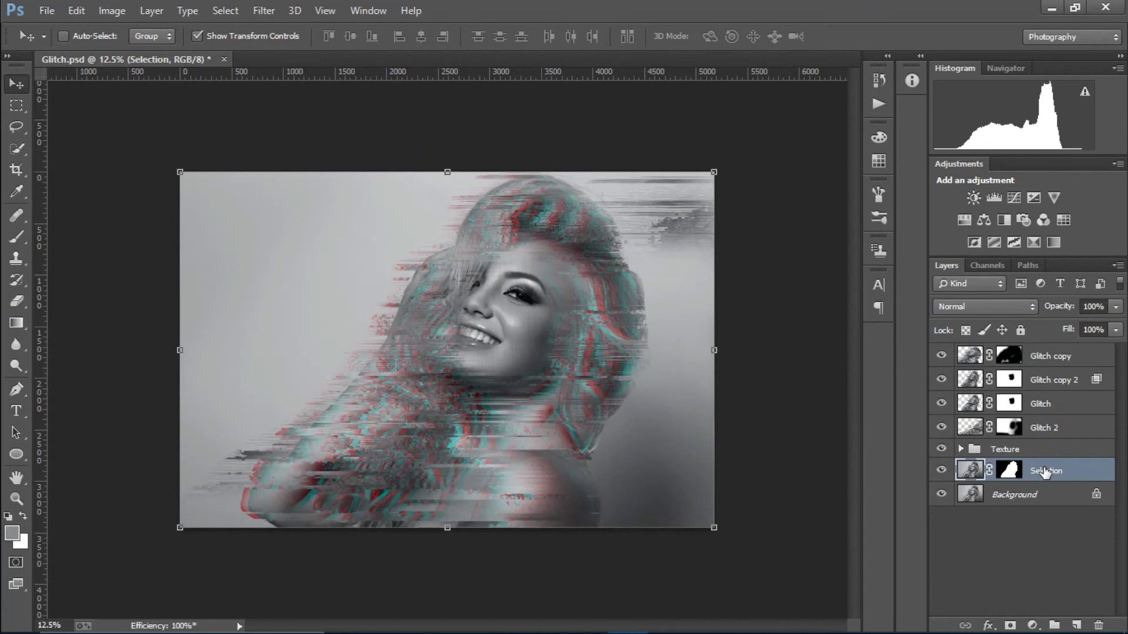
key(ctrl+j)
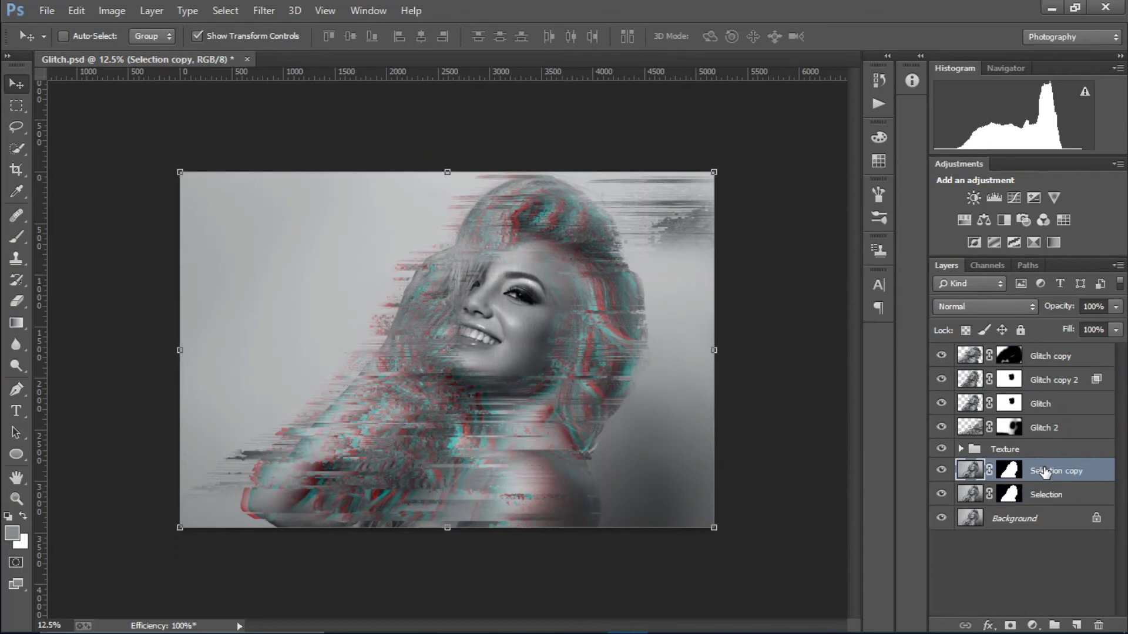
drag(1090, 462, 1075, 353)
- Rename the Selection copy layer as Particles and apply its layer mask
double_click(1063, 354)
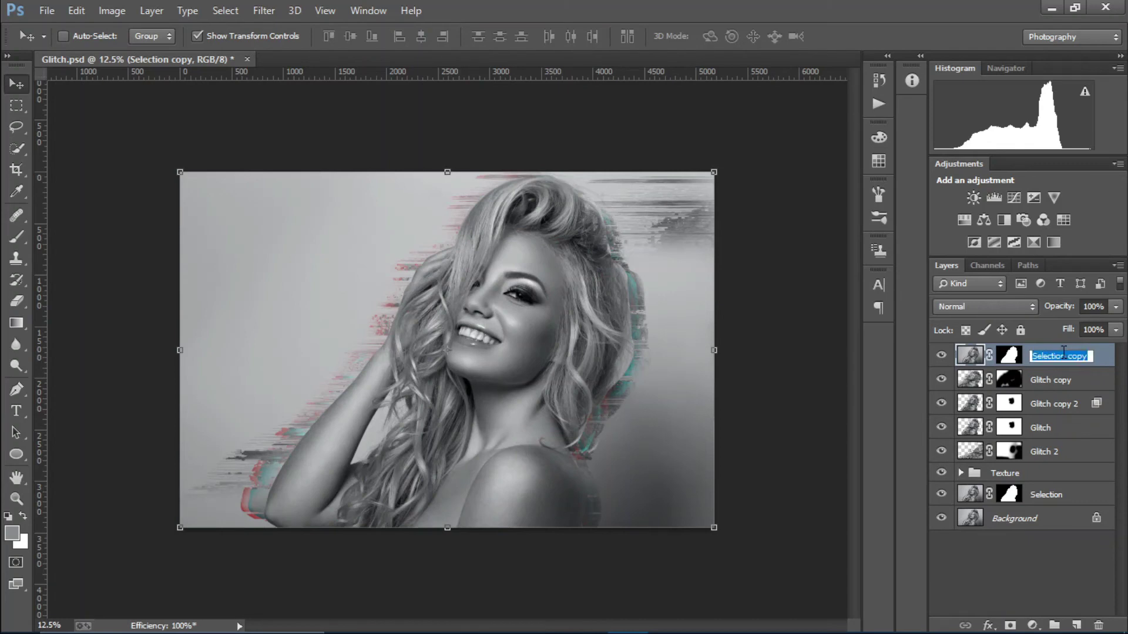
text(Particles)
key(Return)
right_click(1010, 356)
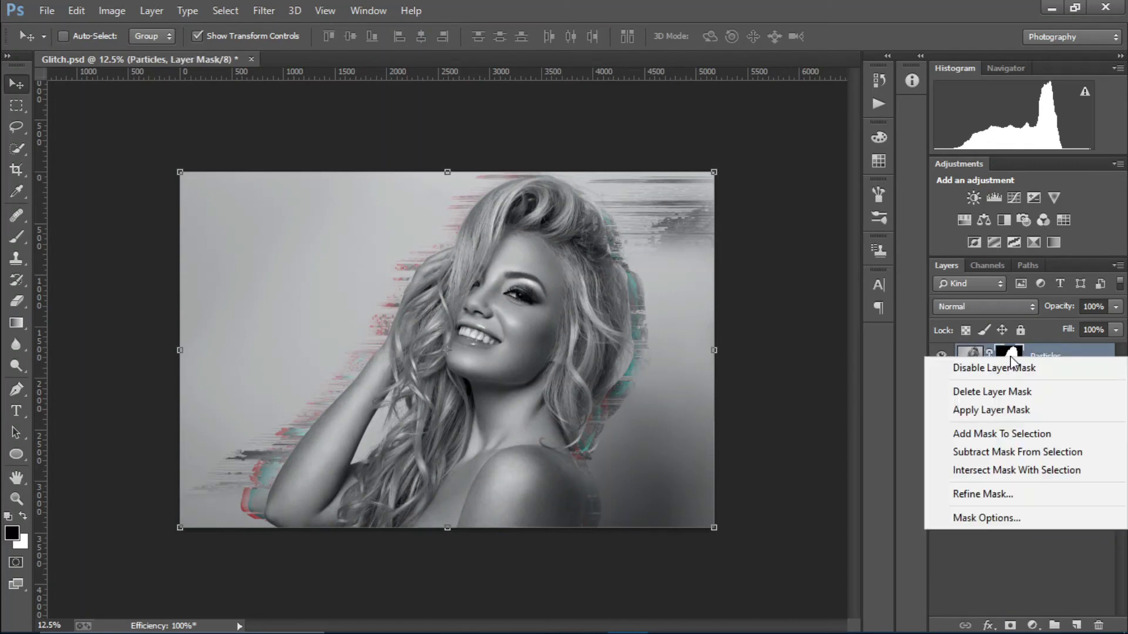
click(999, 410)
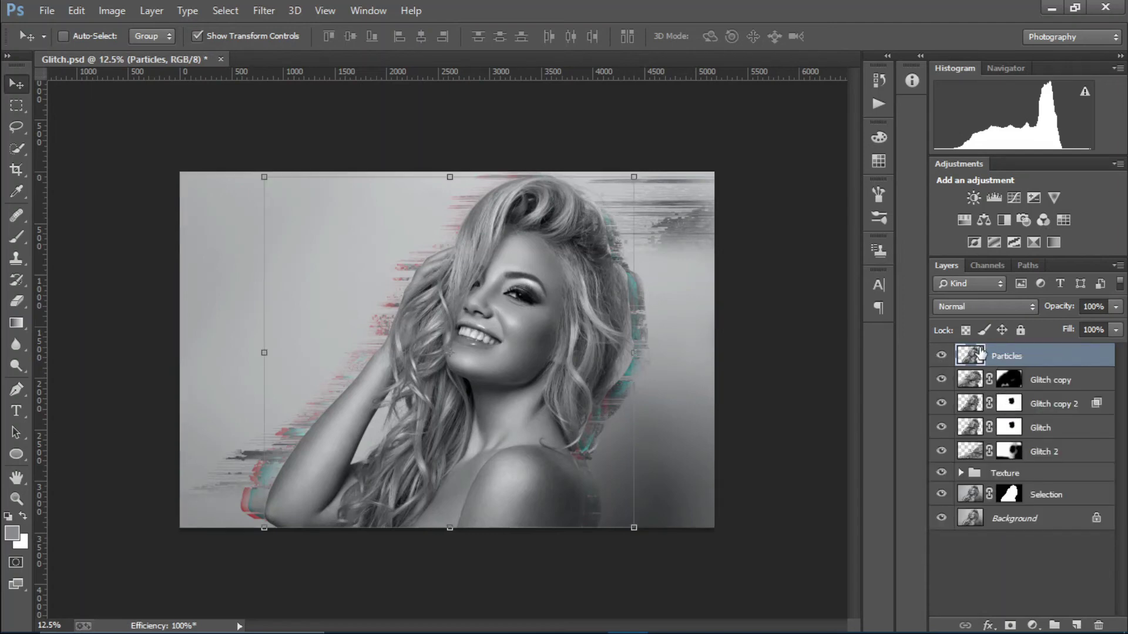
- Apply the Shear filter to the Particles layer with the middle of the curve bent left and undefined areas wrapped around
click(264, 10)
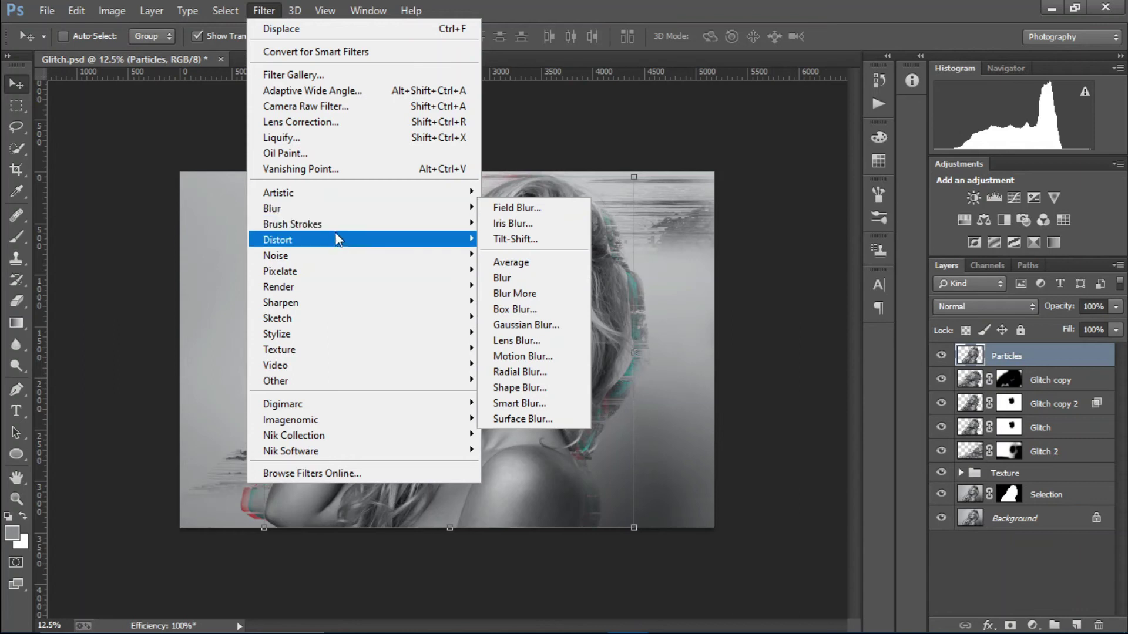
mouse_move(339, 241)
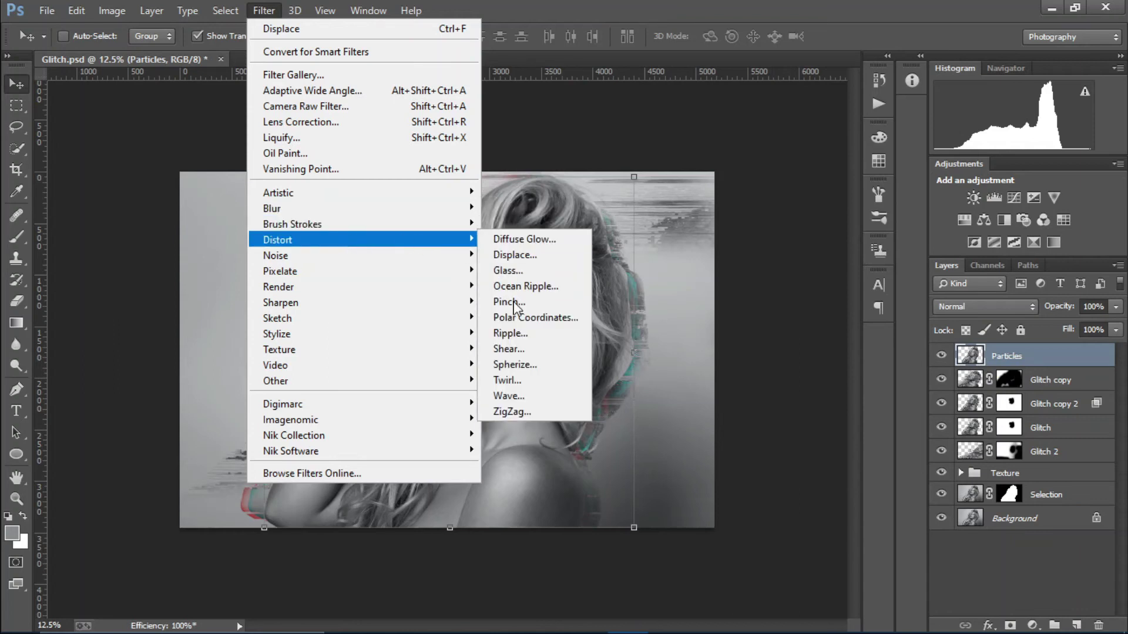
click(525, 352)
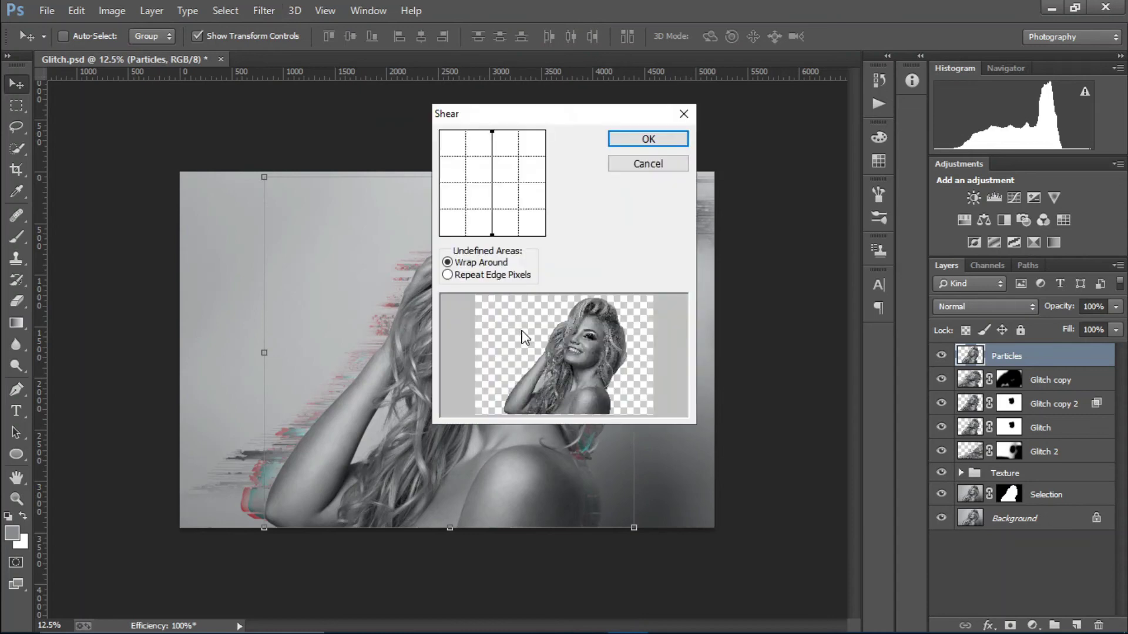
drag(494, 174, 463, 177)
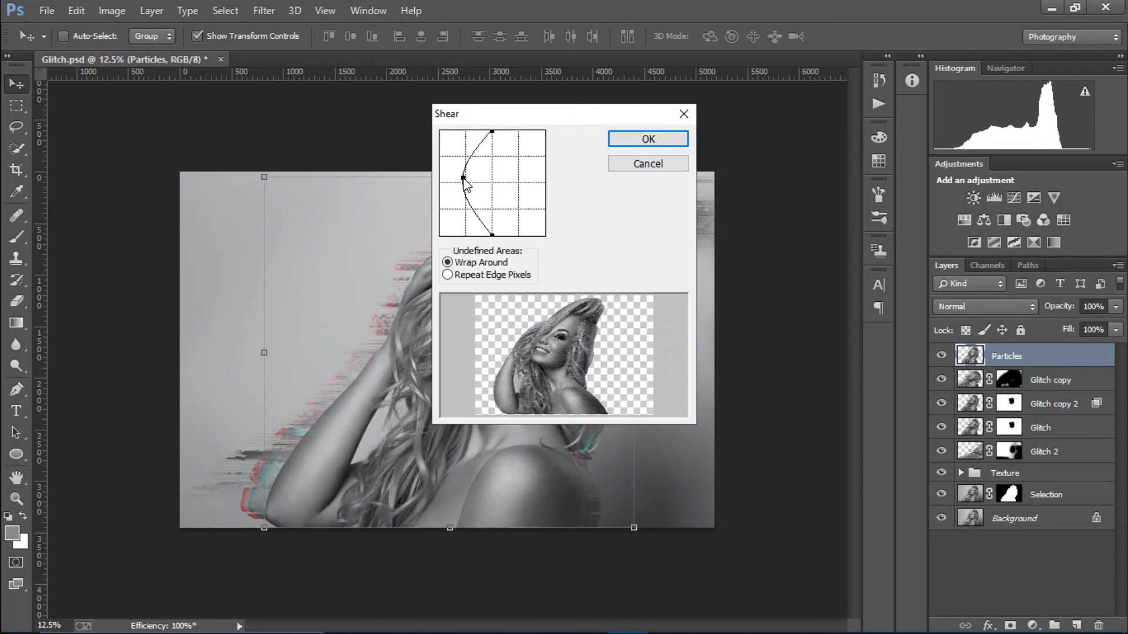
click(648, 139)
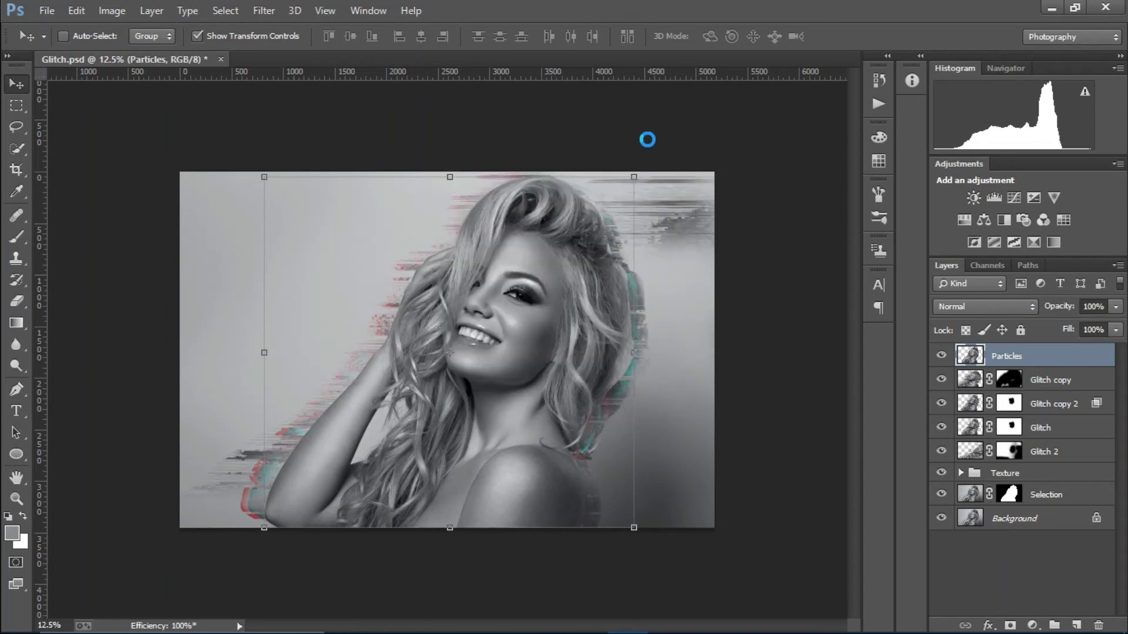
- Apply a sine Wave filter to the Particles layer with more generators and increased wavelength and amplitude, breaking the figure into fragments
click(264, 10)
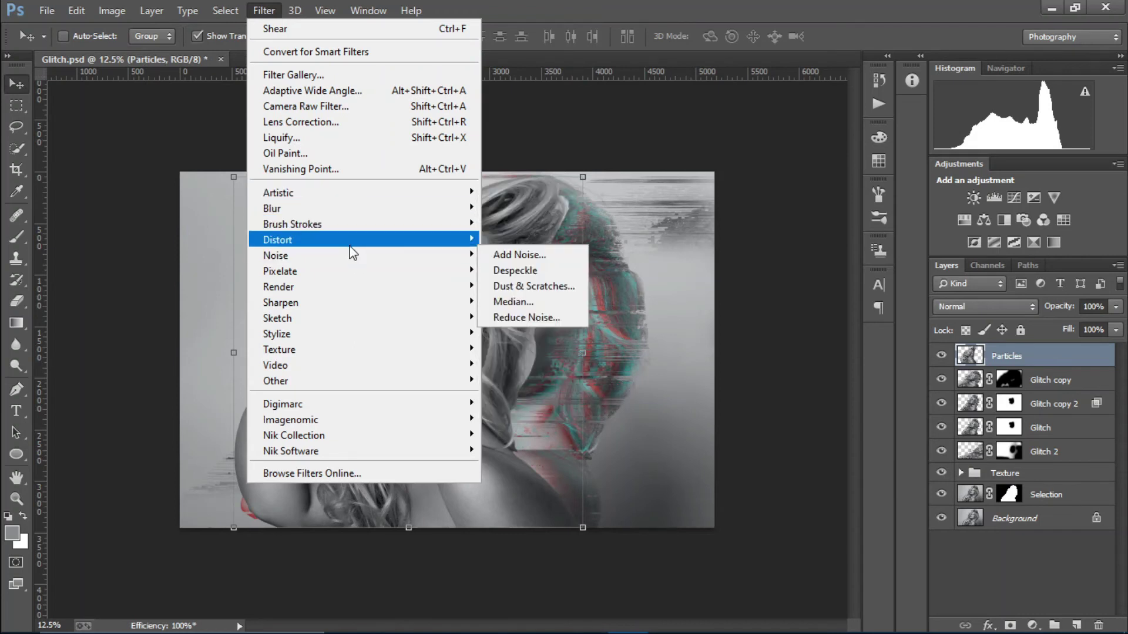
mouse_move(450, 247)
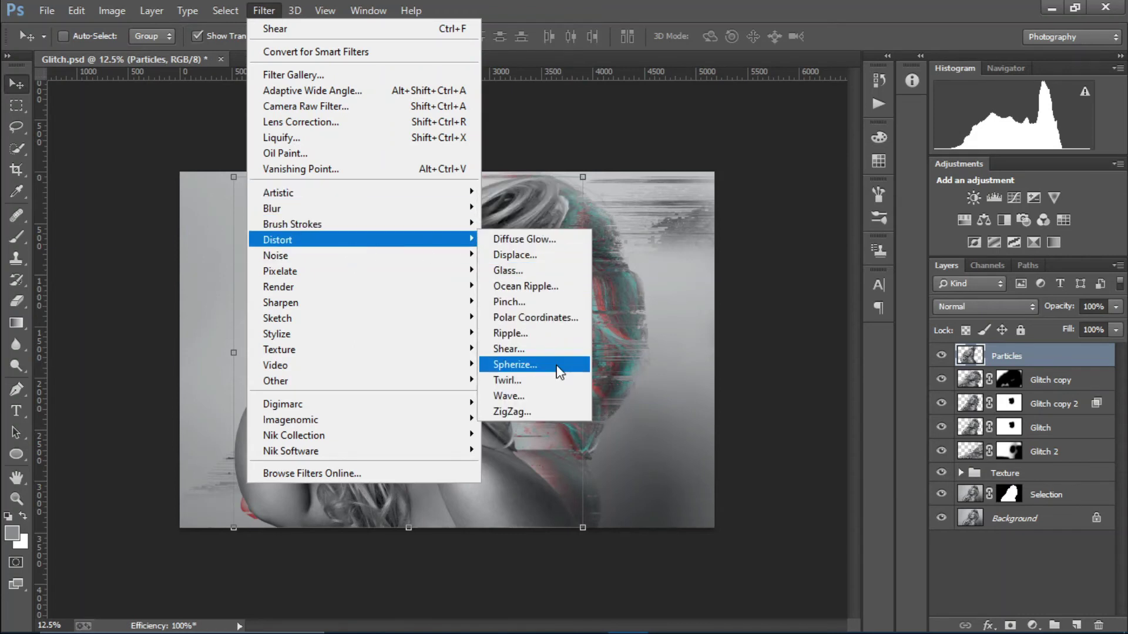
click(556, 396)
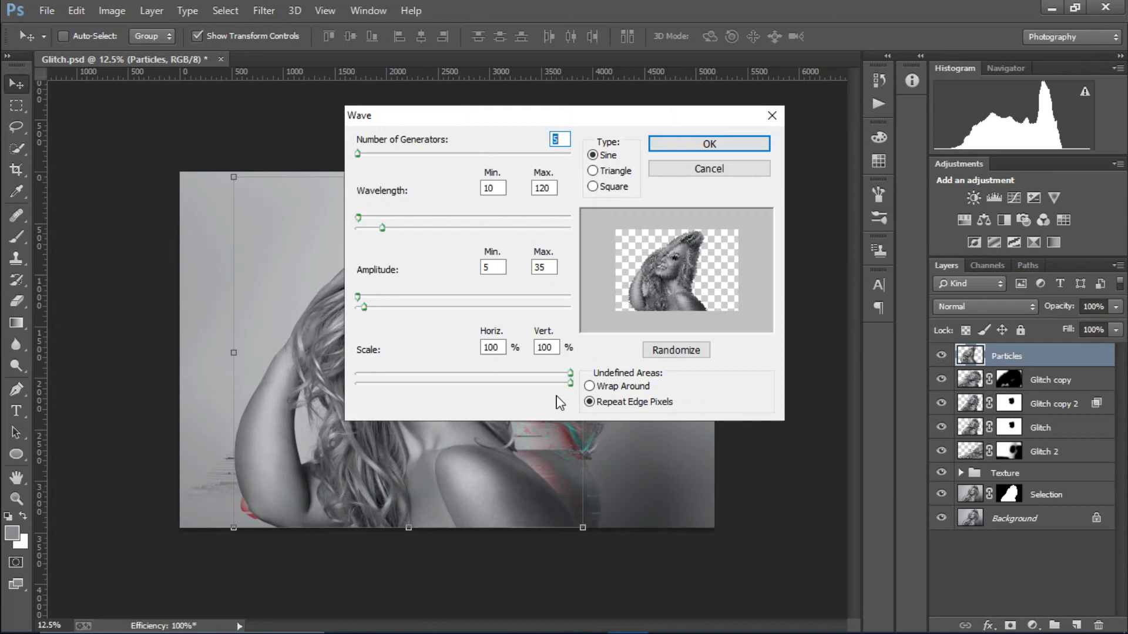
drag(360, 152, 442, 157)
drag(358, 219, 438, 230)
drag(357, 296, 397, 307)
click(708, 144)
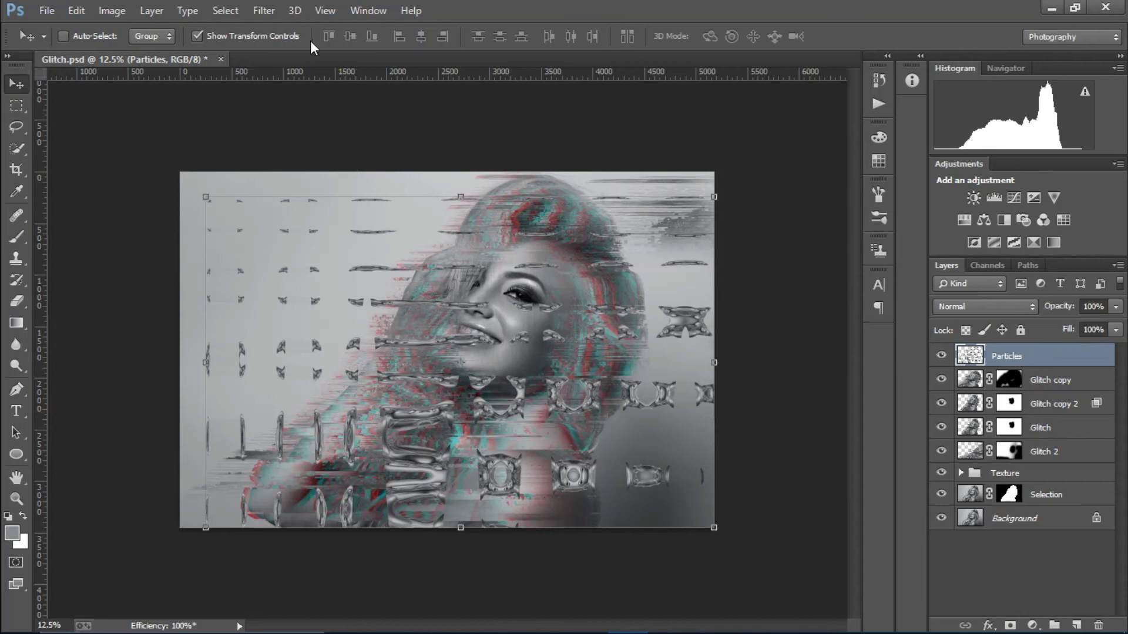
- Displace the Particles layer with a map file at horizontal scale 500 and vertical scale 100, and shift it up and left
click(264, 10)
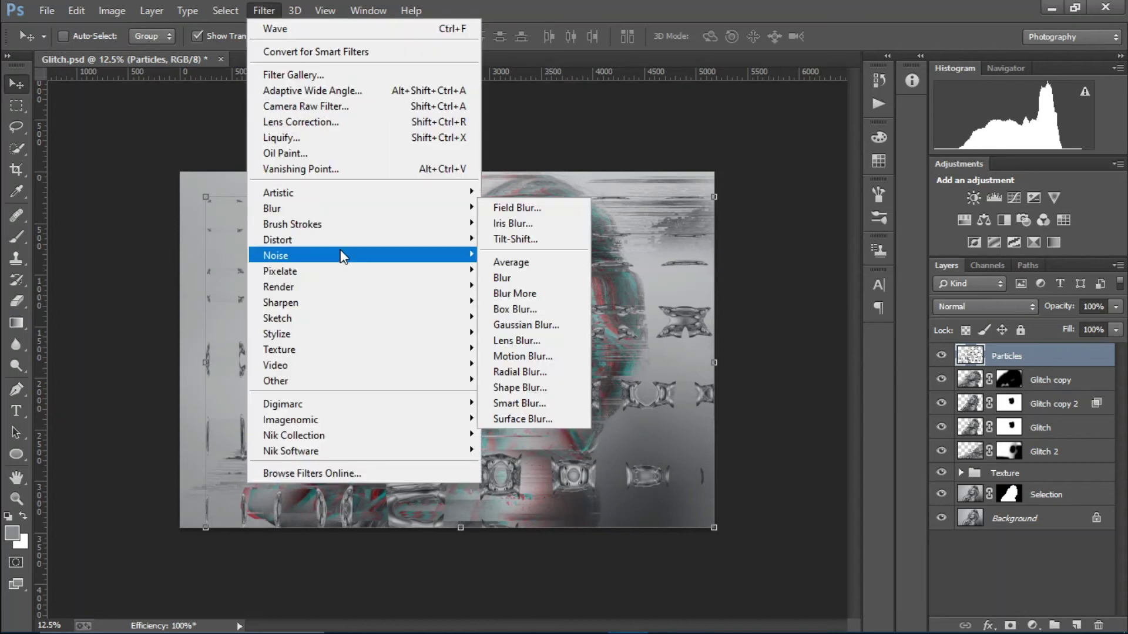
mouse_move(405, 241)
click(509, 259)
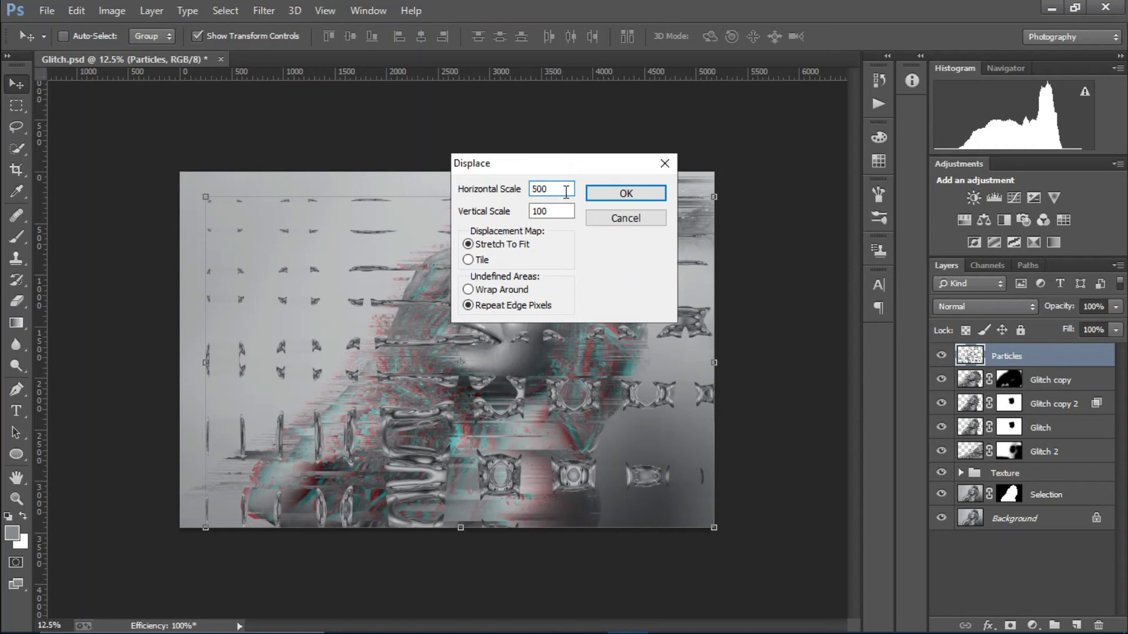
key(Tab)
key(Return)
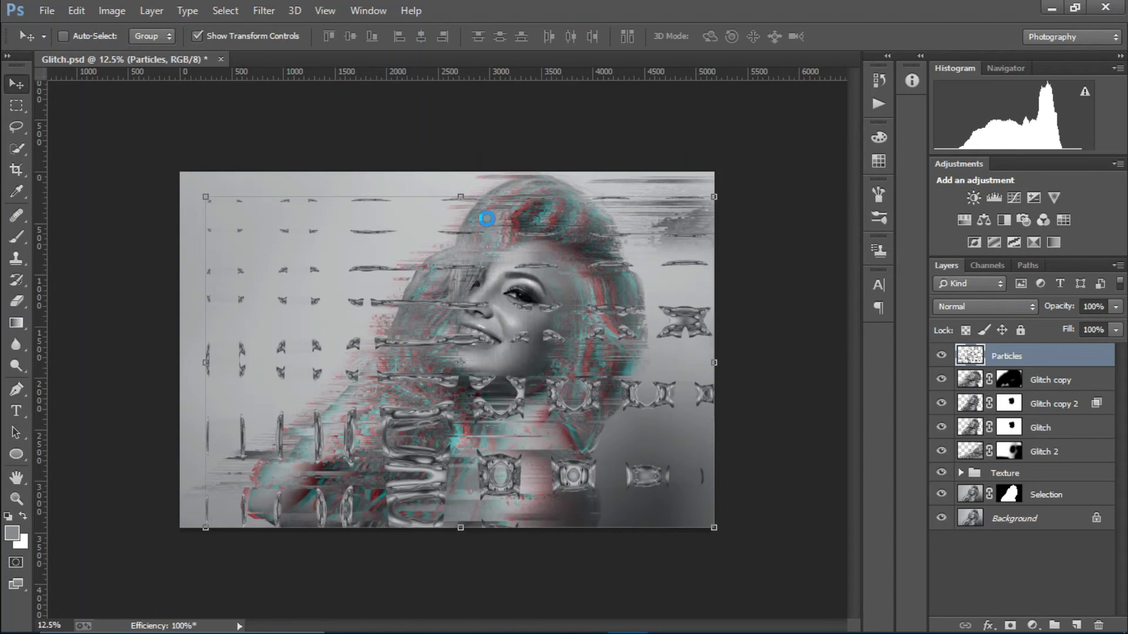
double_click(300, 133)
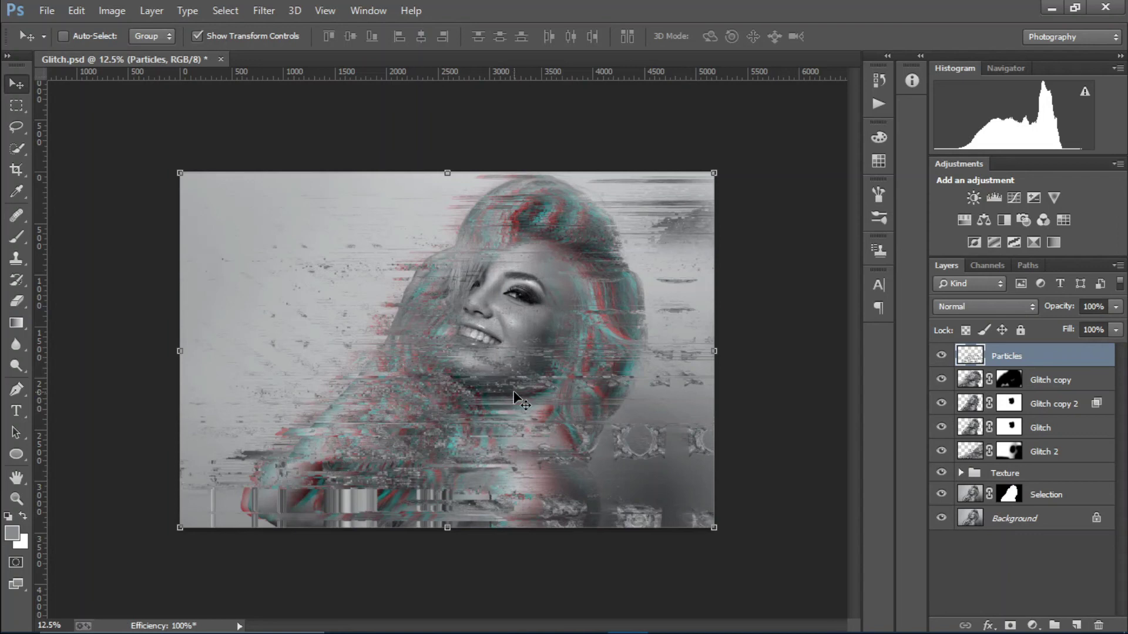
drag(653, 379, 612, 361)
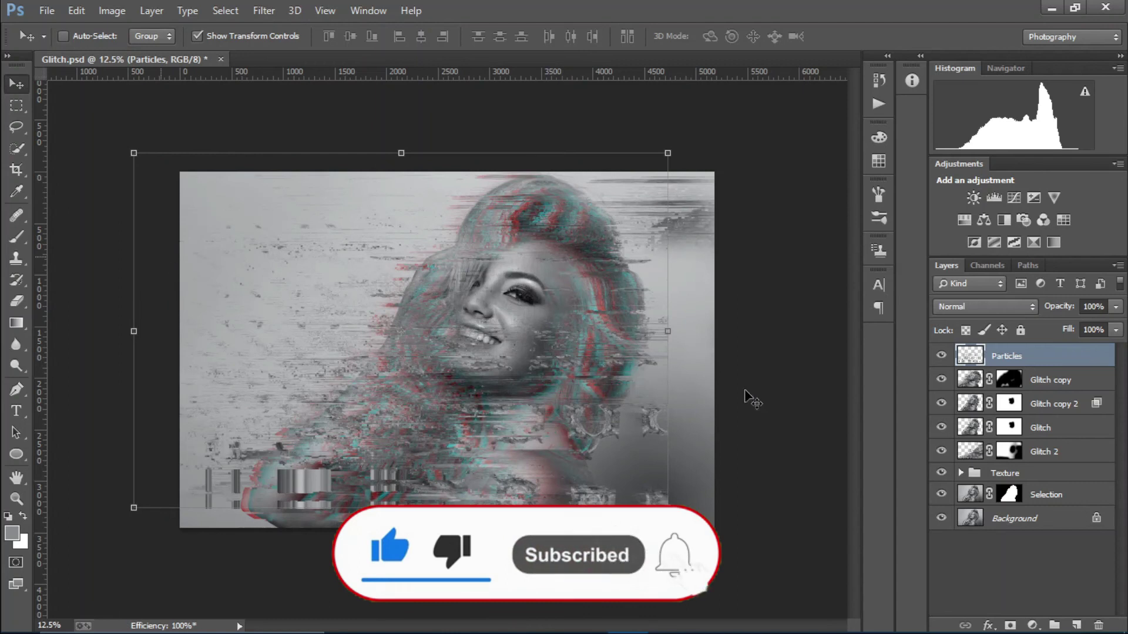
- Add a layer mask to Particles and brush it black along the lower image edge and the lower-right background
click(1010, 625)
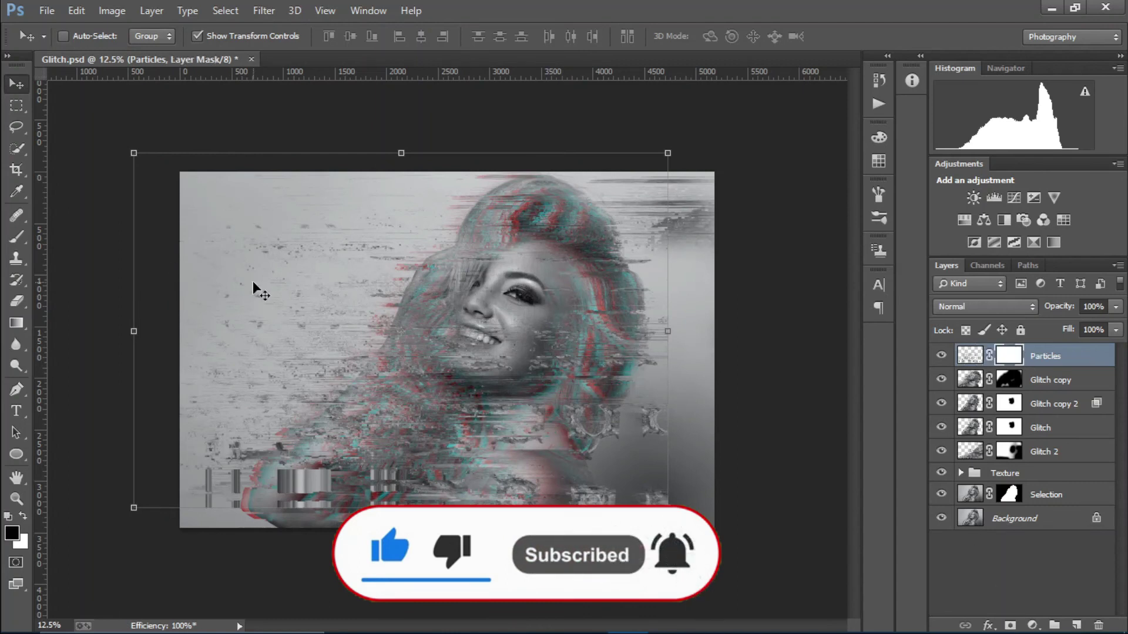
click(14, 238)
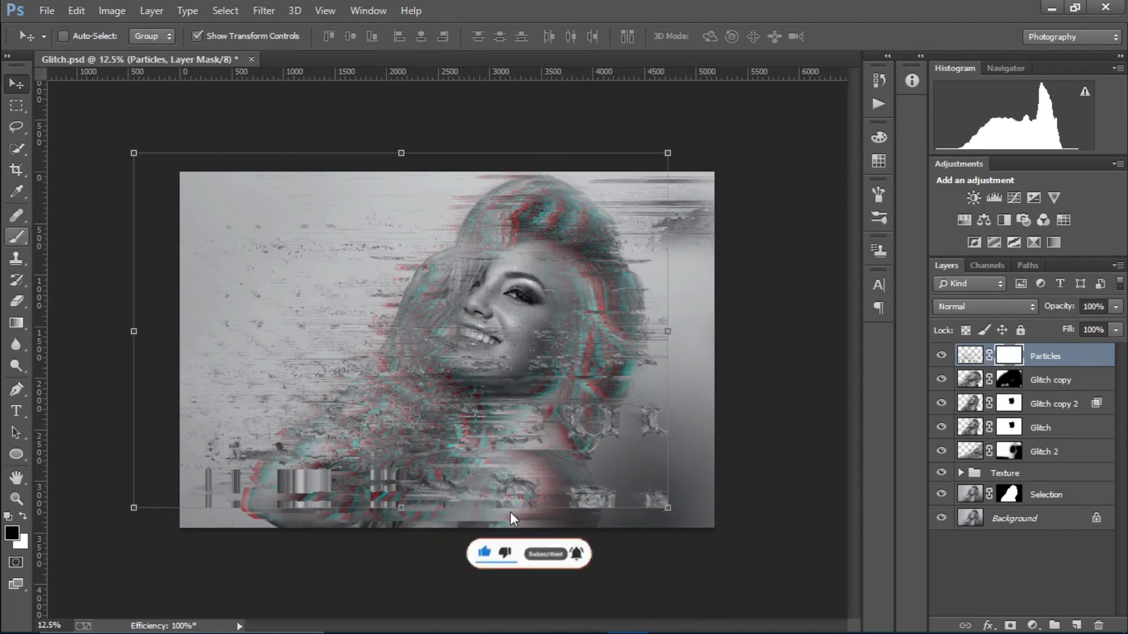
key(b)
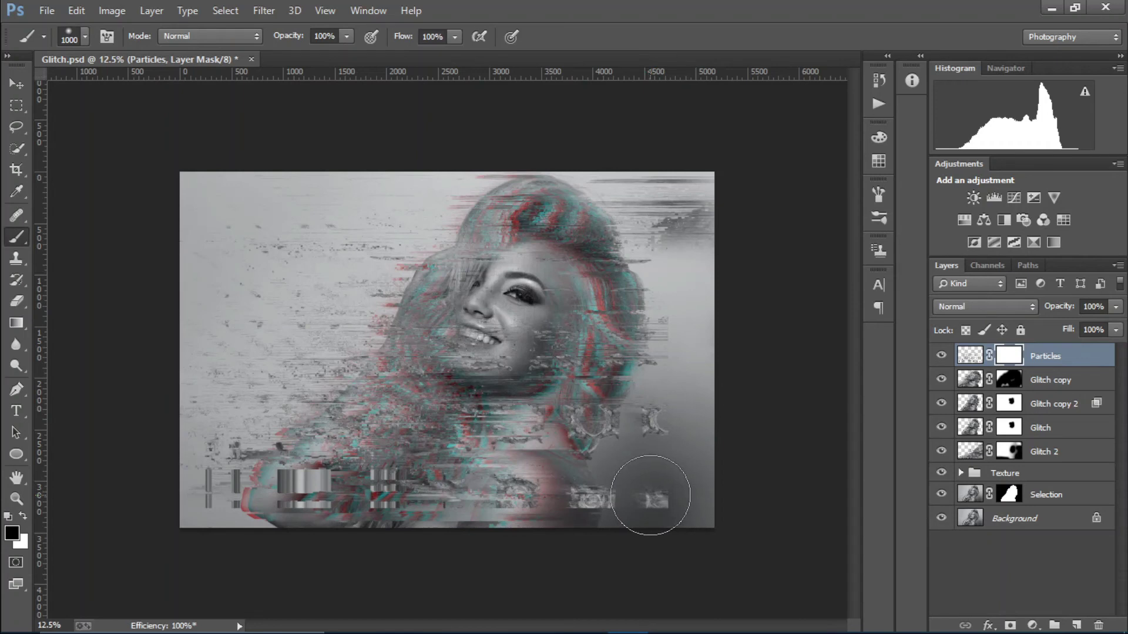
mouse_move(658, 496)
mouse_down()
mouse_move(192, 498)
mouse_move(226, 516)
mouse_move(302, 517)
mouse_up()
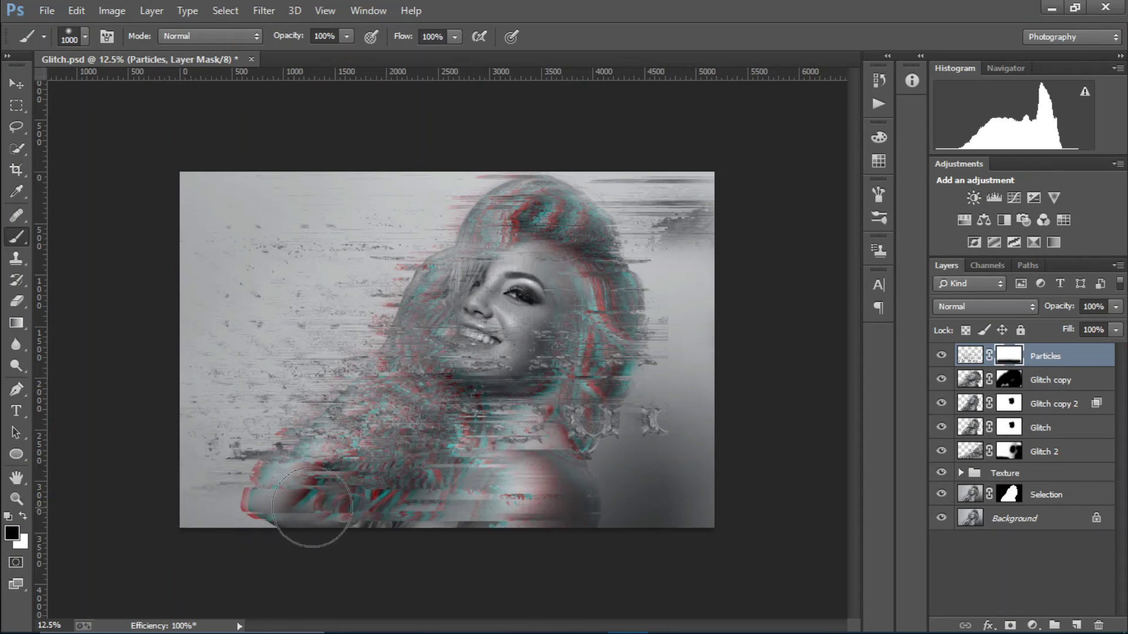
mouse_move(640, 435)
mouse_down()
mouse_move(566, 432)
mouse_move(665, 423)
mouse_move(634, 420)
mouse_move(577, 479)
mouse_move(516, 482)
mouse_move(496, 507)
mouse_up()
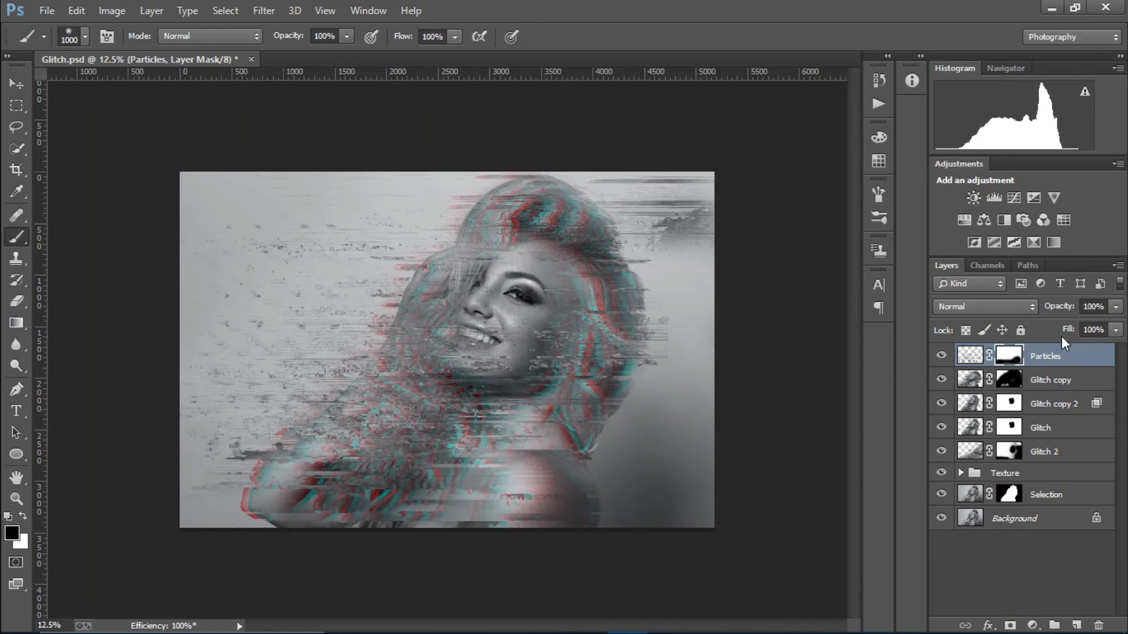
- Duplicate the Particles layer and flip the copy horizontally
key(ctrl+j)
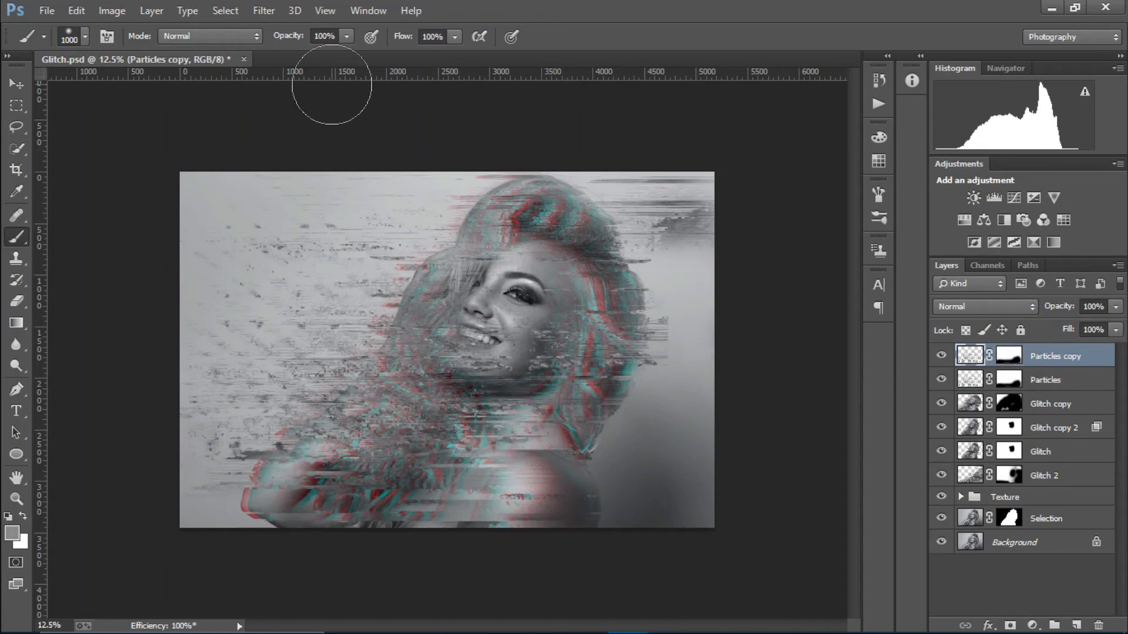
click(115, 15)
mouse_move(82, 9)
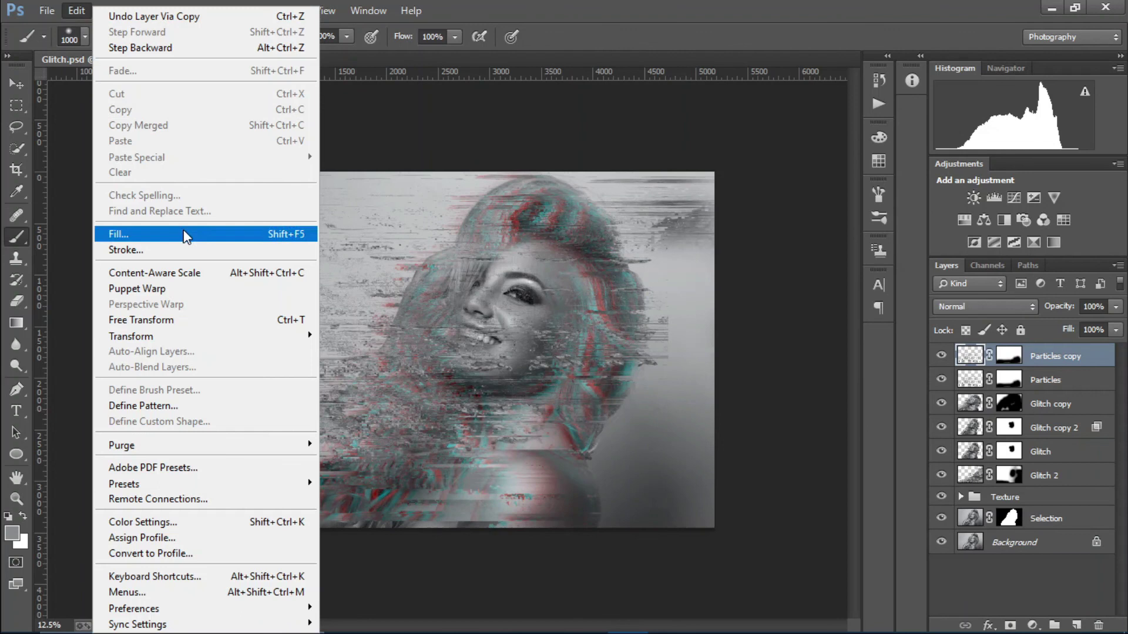
mouse_move(205, 333)
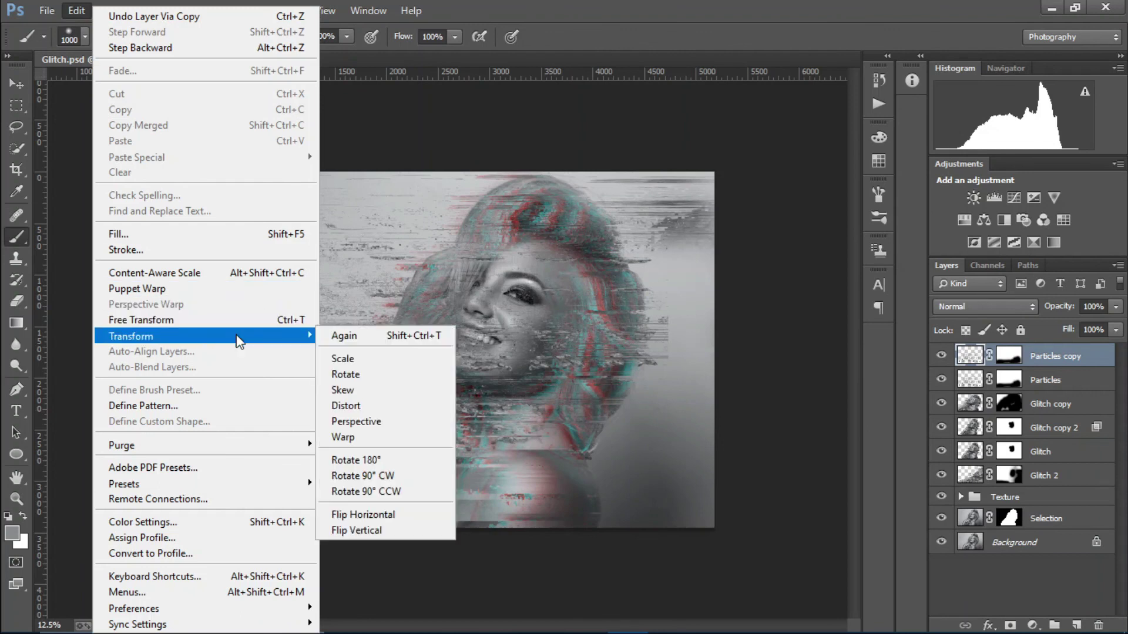
click(369, 512)
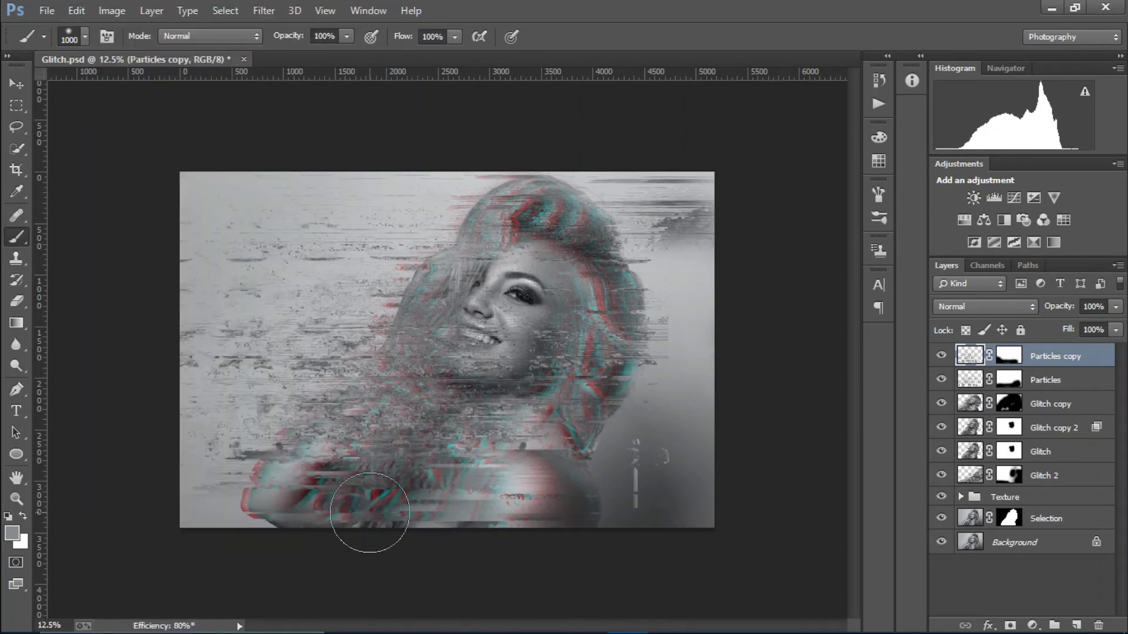
- Move the flipped Particles copy far right so its fragments scatter over the right side of the background
key(v)
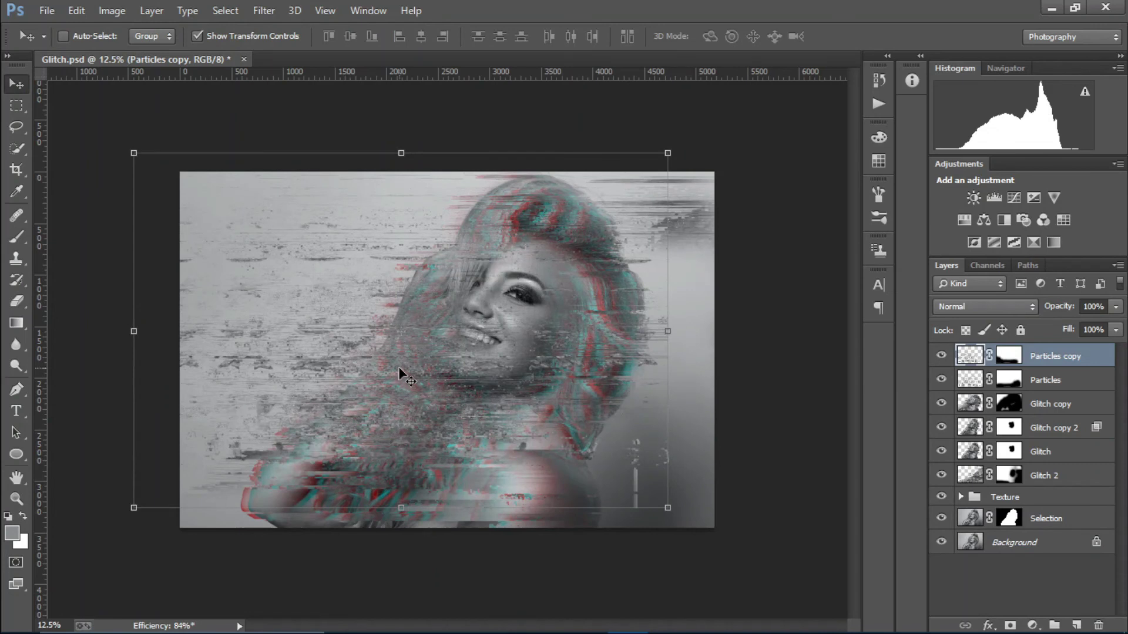
drag(403, 367, 803, 385)
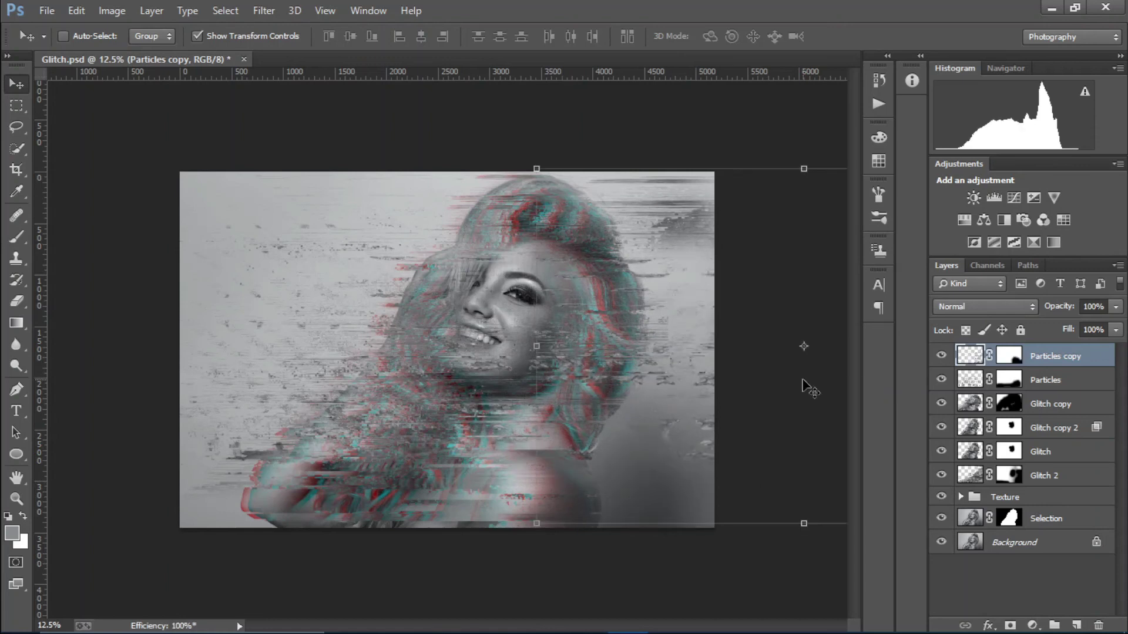
drag(667, 320, 642, 316)
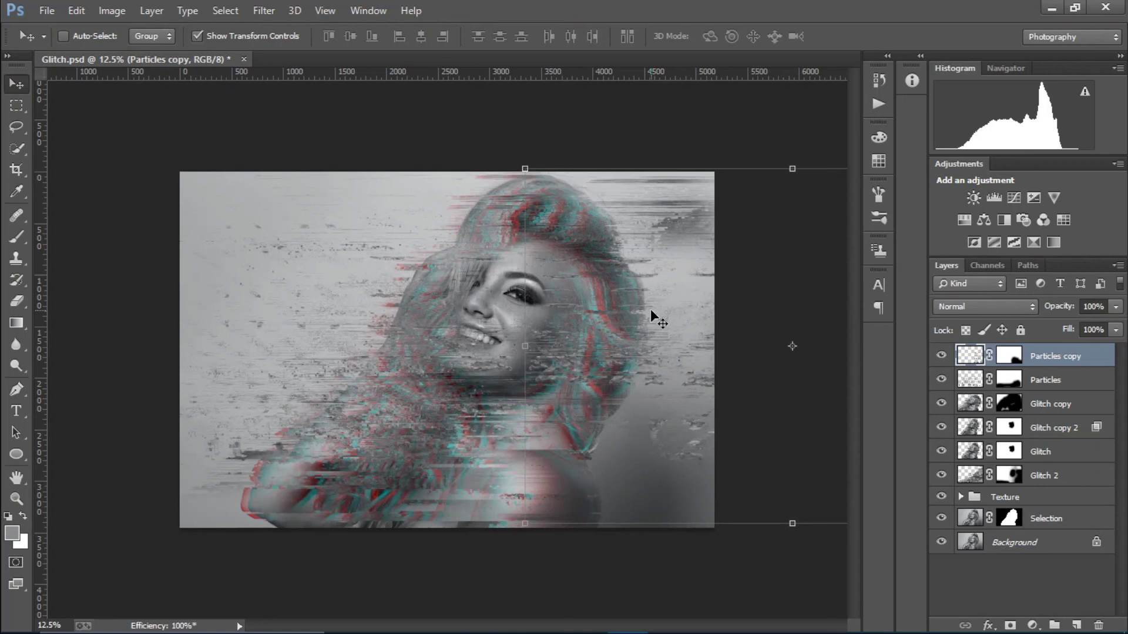
- Group the two Particles layers into a masked group named Particles
shift+click(1061, 382)
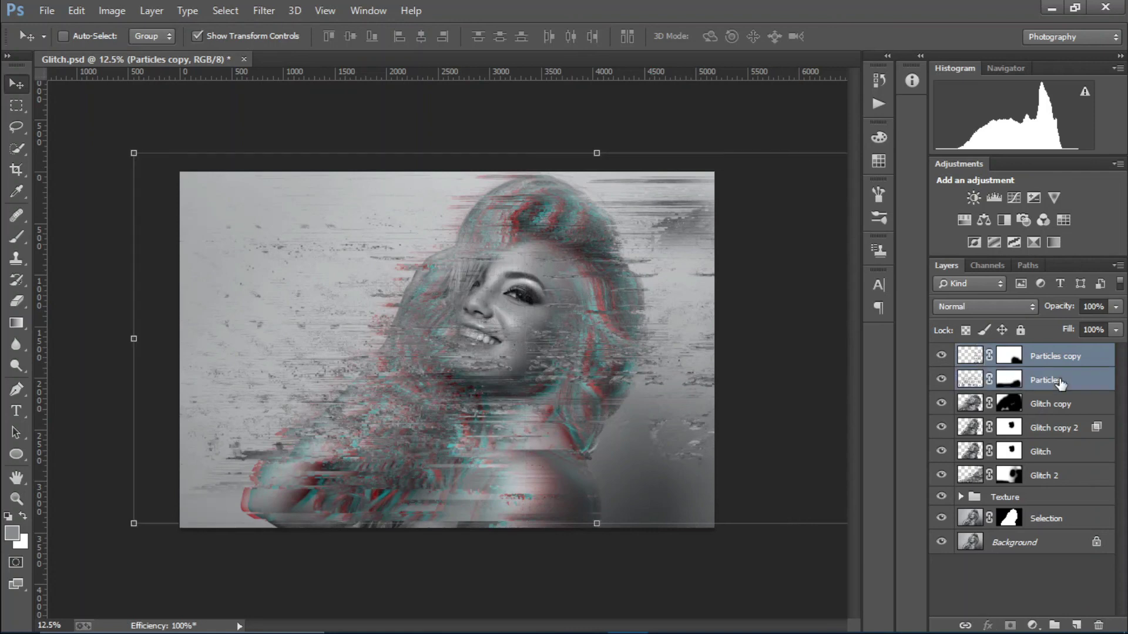
key(ctrl+g)
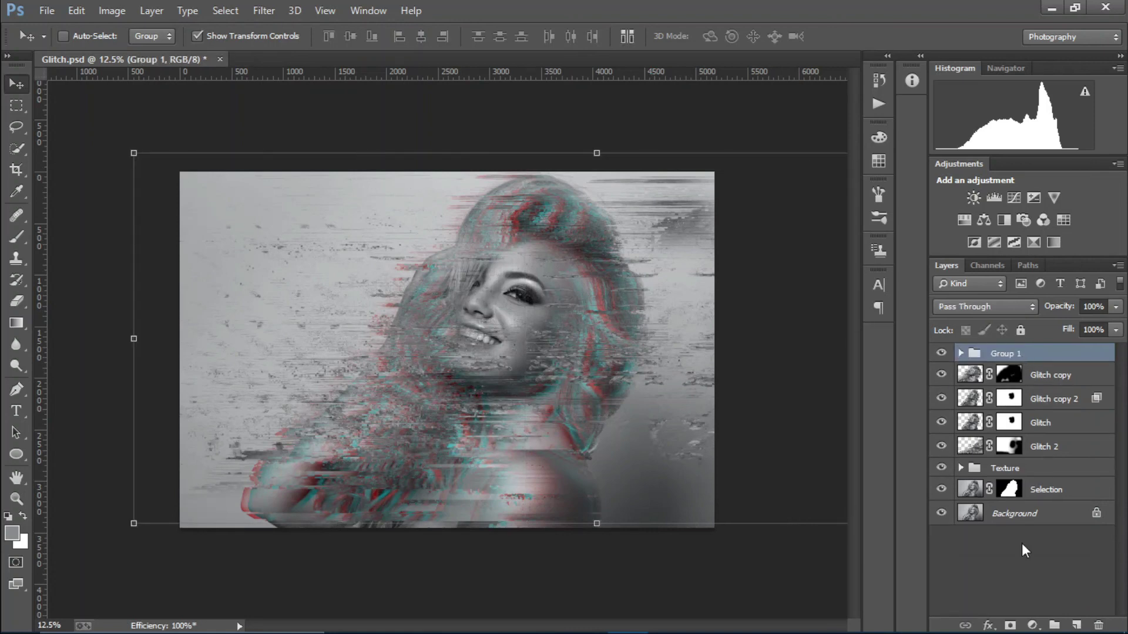
click(1010, 627)
double_click(1063, 357)
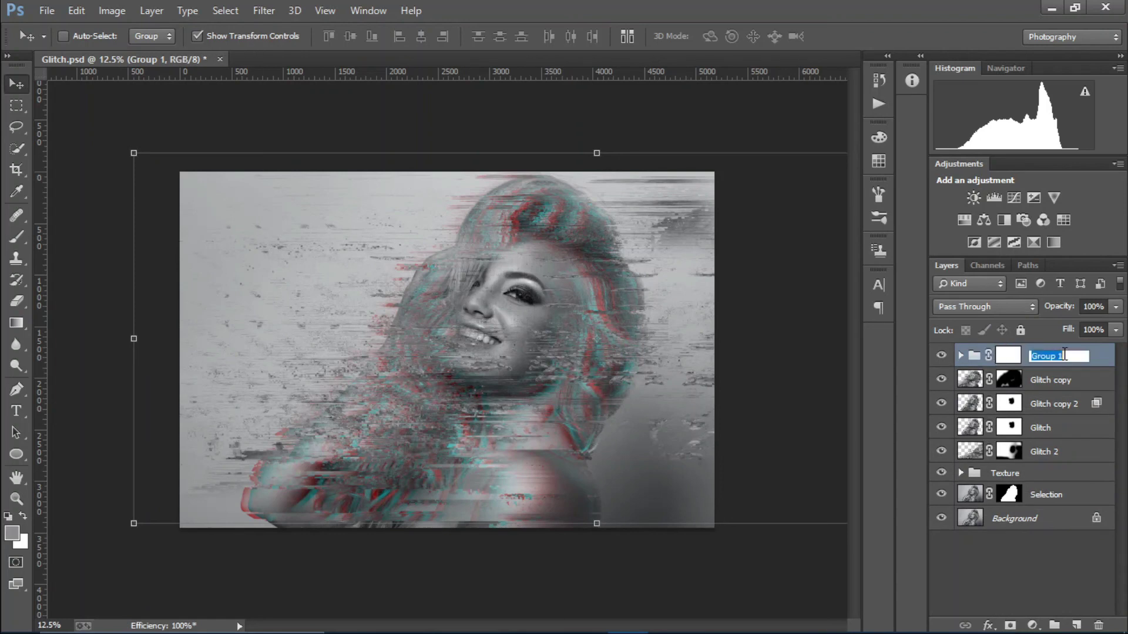
text(Particles)
key(Return)
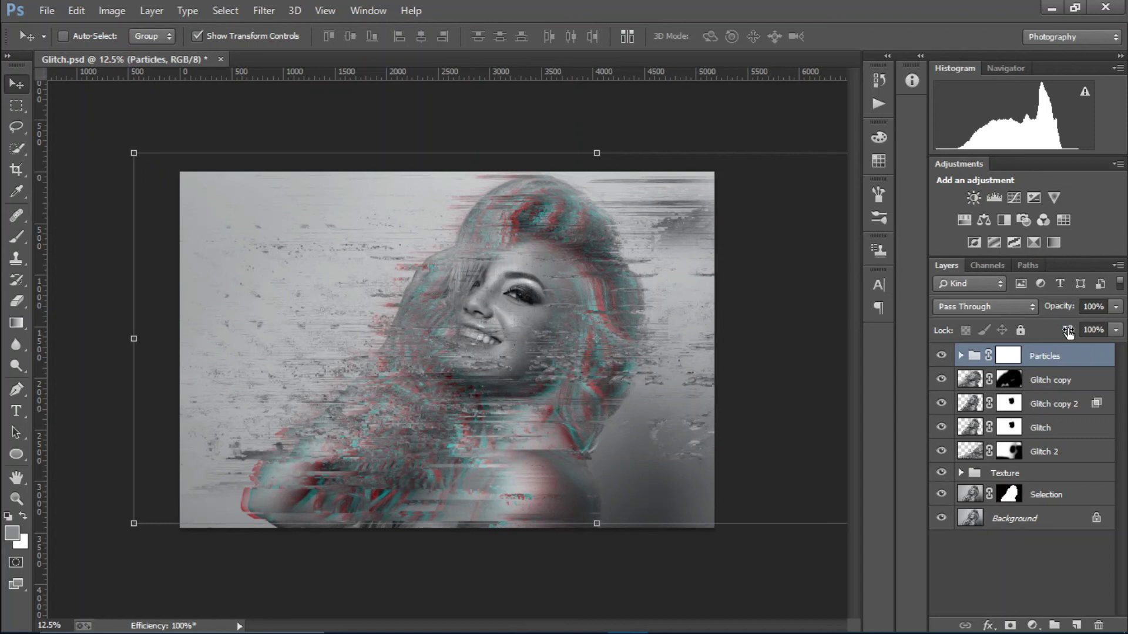
- Brush the Particles group's mask black over the woman's face to clear the fragments there
click(1000, 357)
click(10, 242)
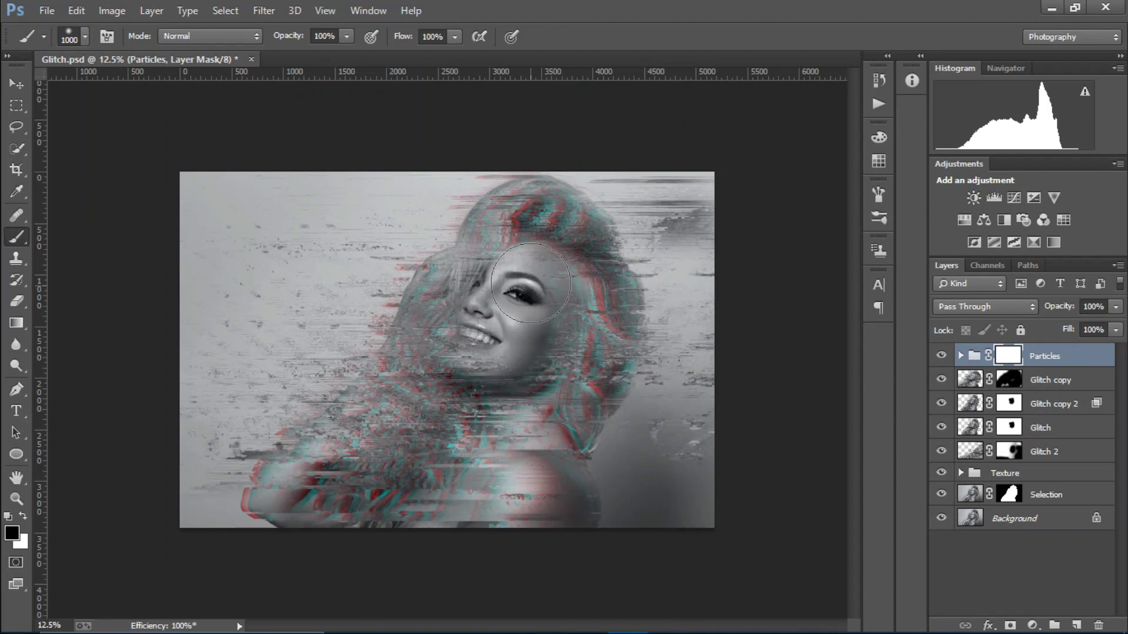
mouse_move(498, 319)
mouse_down()
mouse_move(493, 287)
mouse_move(511, 291)
mouse_move(517, 312)
mouse_up()
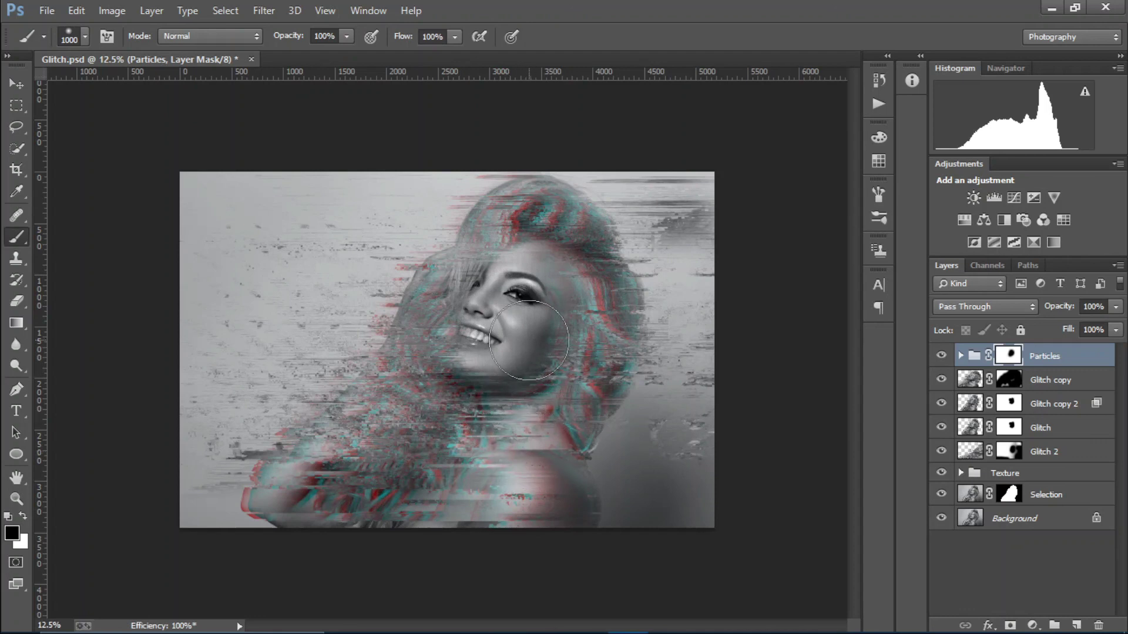
- Paint white on the Particles group's mask over the lower cheek and jaw to restore some fragments there
key(x)
mouse_move(539, 357)
mouse_down()
mouse_move(526, 369)
mouse_move(579, 348)
mouse_move(520, 319)
mouse_up()
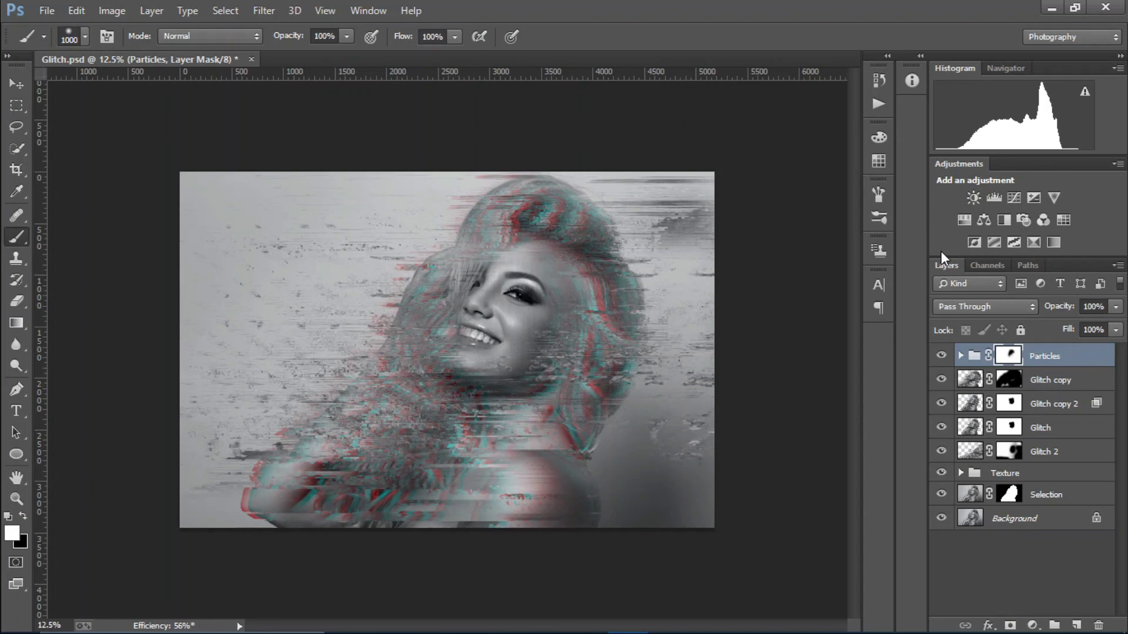
- Add a Curves adjustment clipped to the Particles group, with an S-shaped curve that darkens shadows and brightens highlights for stronger contrast
click(1032, 625)
click(1025, 367)
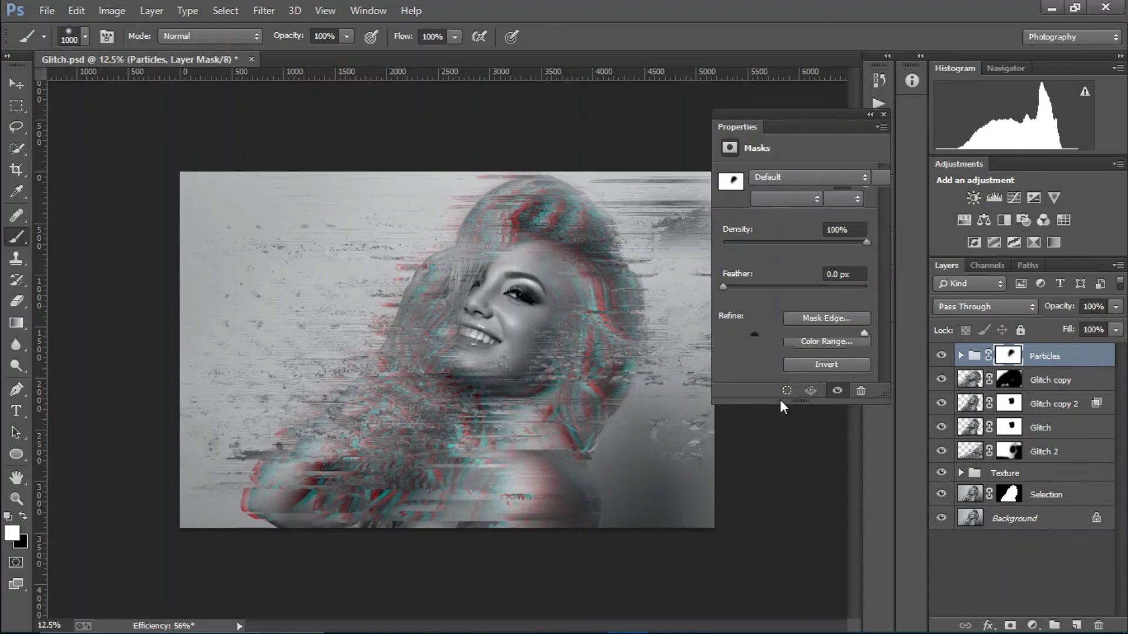
click(763, 392)
drag(786, 293, 788, 306)
drag(822, 262, 823, 245)
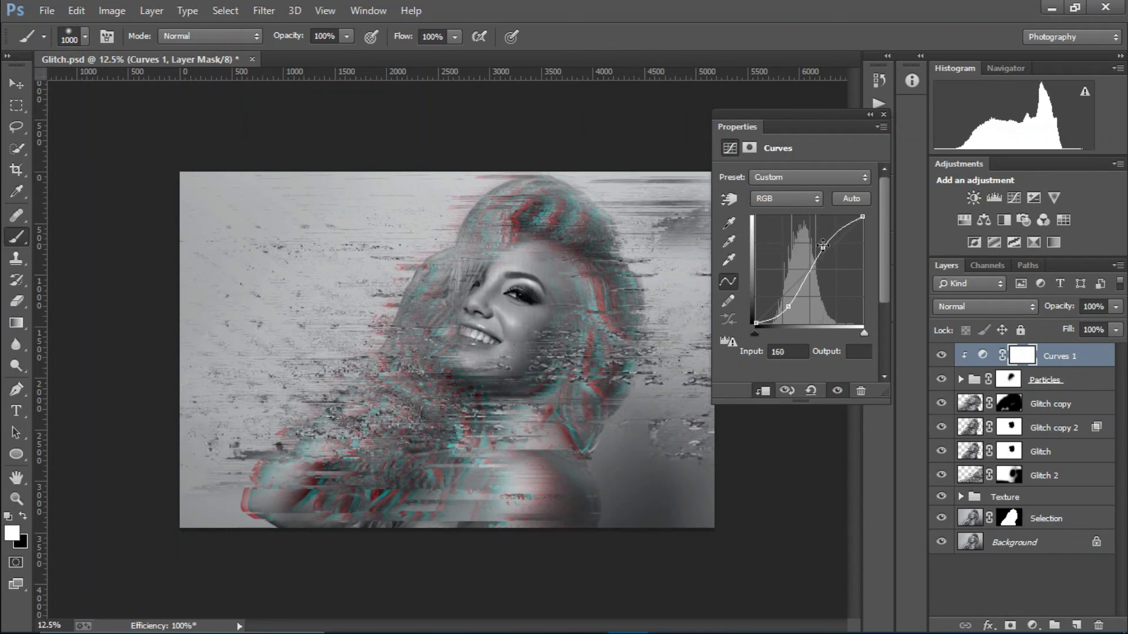
click(883, 114)
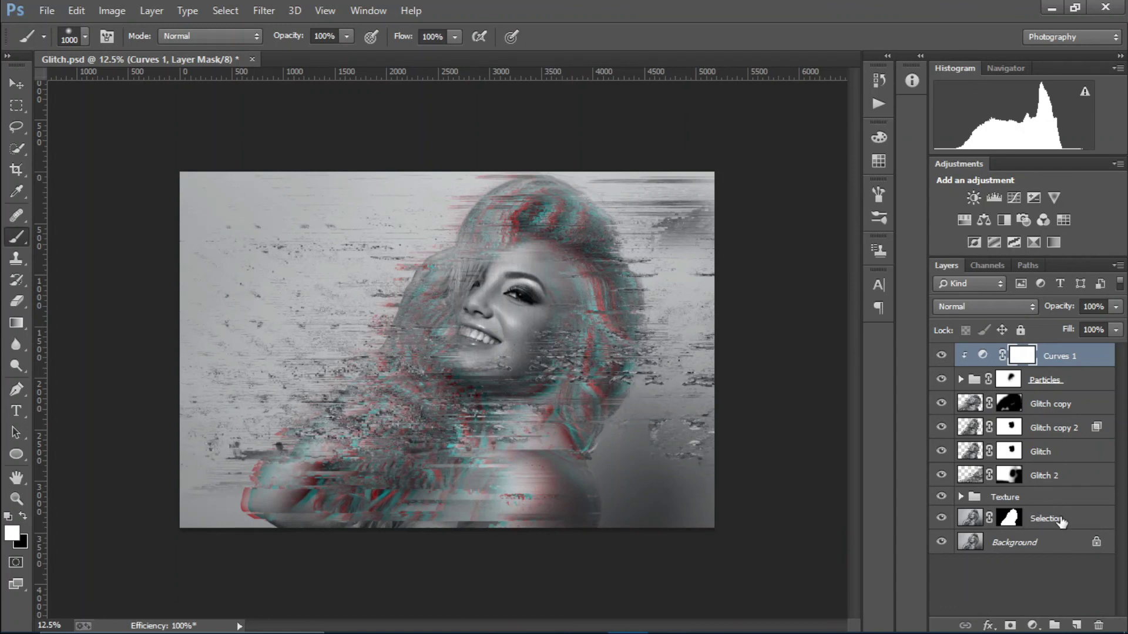
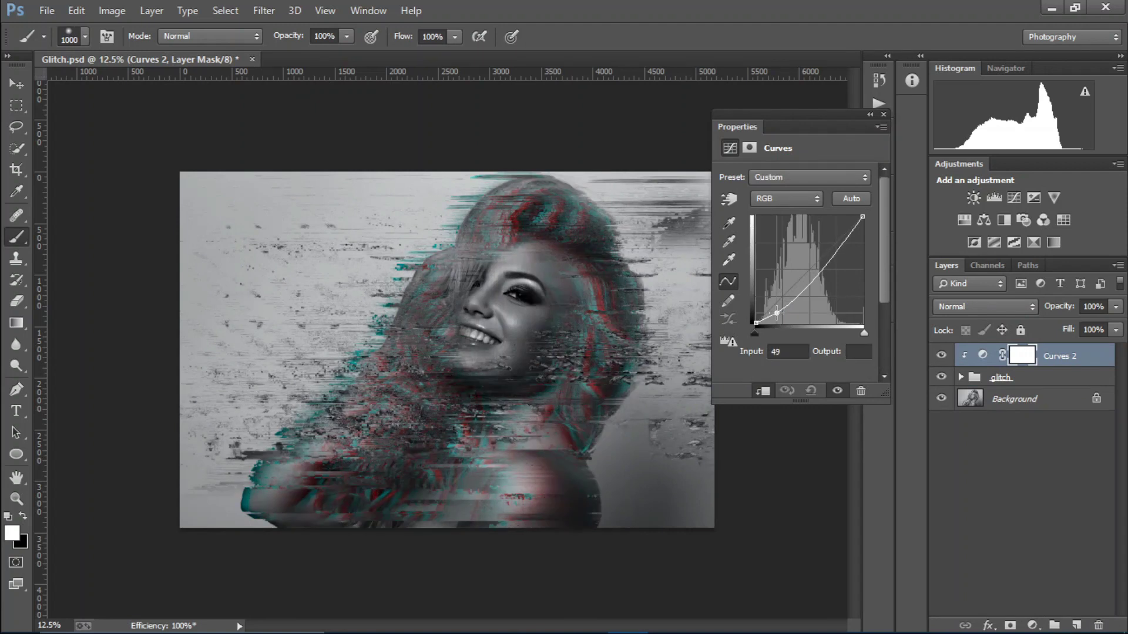
- Reset the Curves adjustment above the glitch group, unclip it, and reshape its curve with a slightly raised midpoint and lowered shadows
click(810, 391)
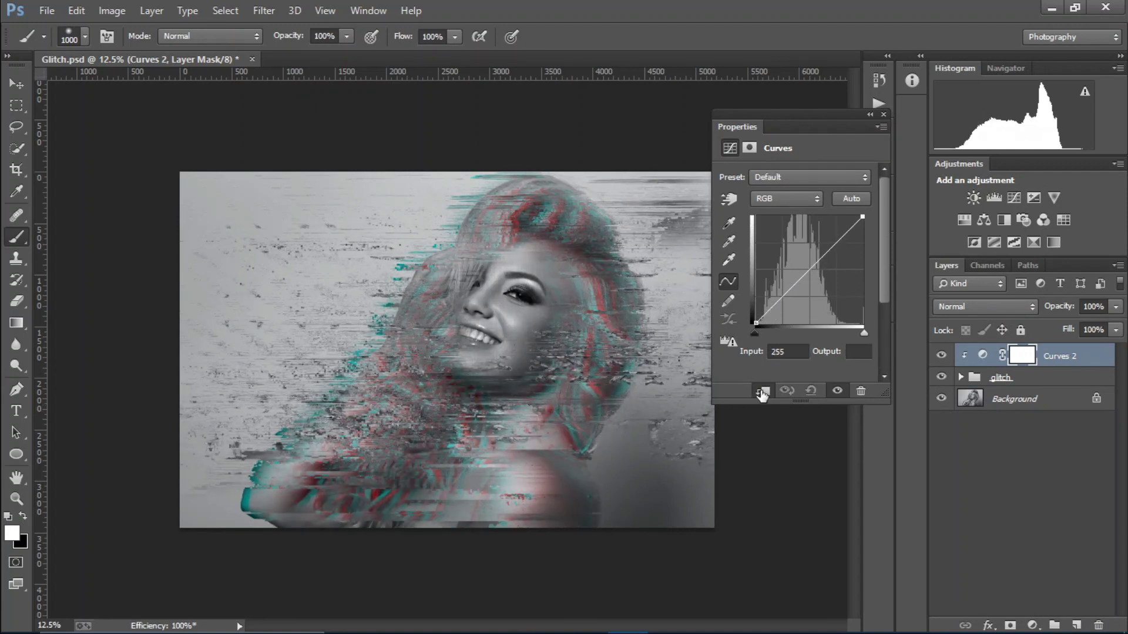
click(762, 391)
mouse_move(811, 267)
mouse_down()
mouse_move(806, 253)
mouse_move(811, 264)
mouse_up()
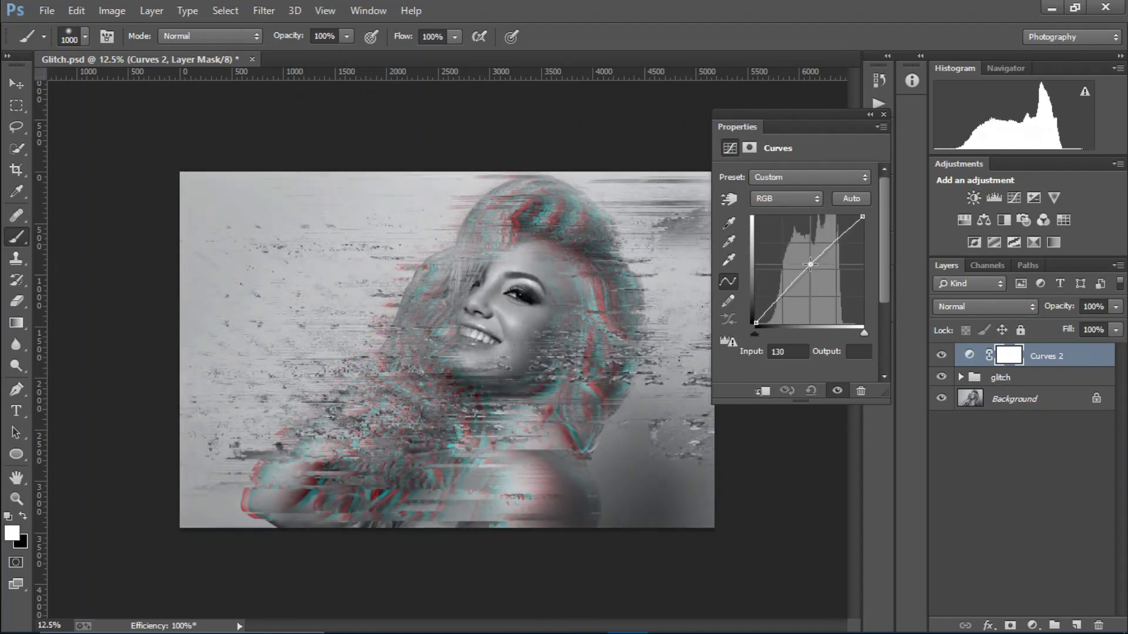
drag(775, 303, 780, 308)
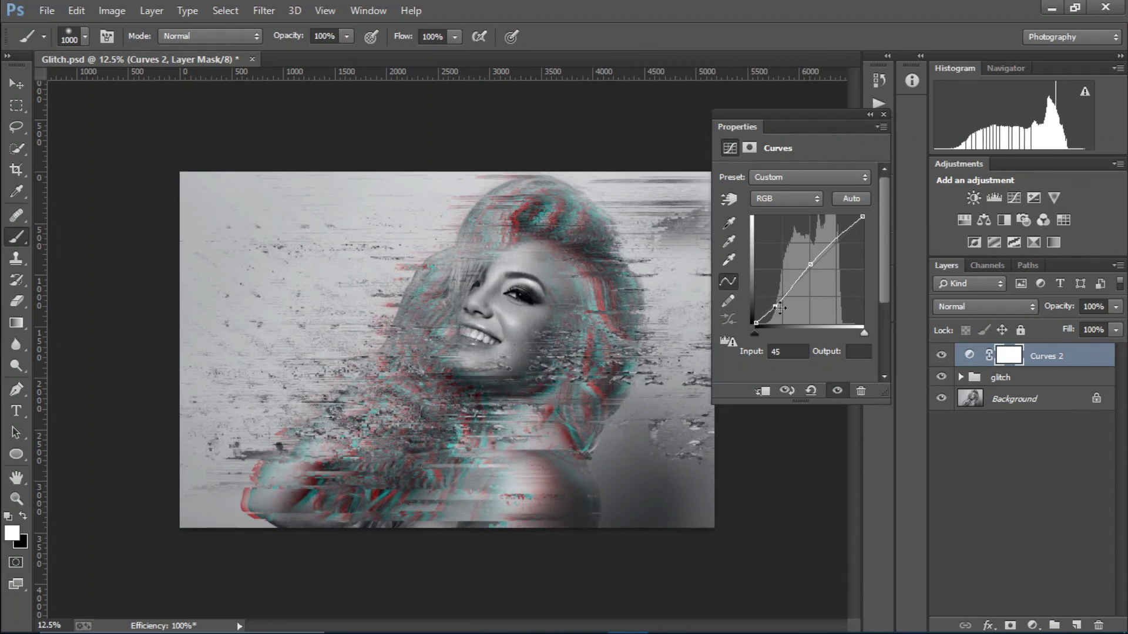
click(883, 115)
- Group the top Curves adjustment with the glitch group and name the new group Glitch
shift+click(1028, 379)
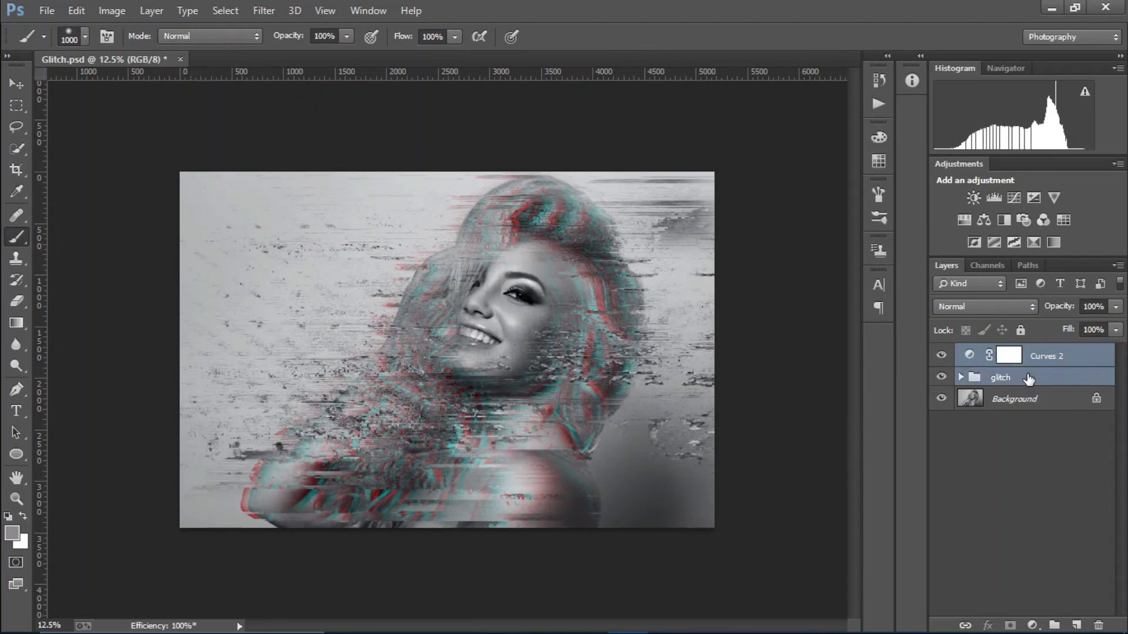
key(ctrl+g)
double_click(1007, 354)
text(Glitch)
key(Return)
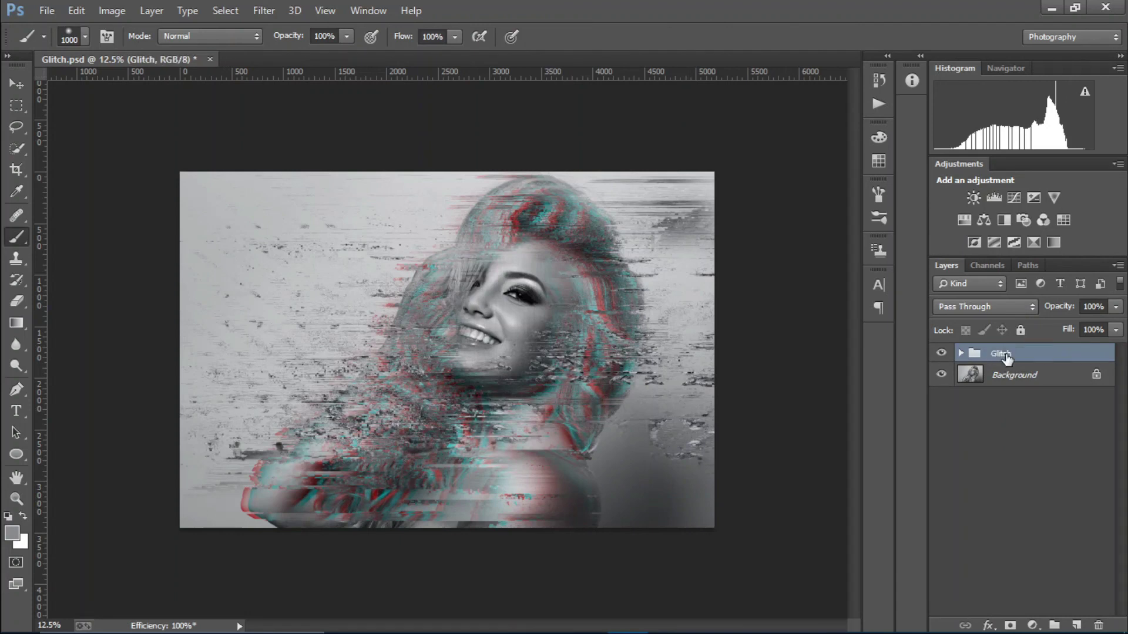
- Toggle the Glitch group's visibility to compare the portrait before and after the effect
click(942, 354)
click(942, 353)
click(942, 354)
click(942, 353)
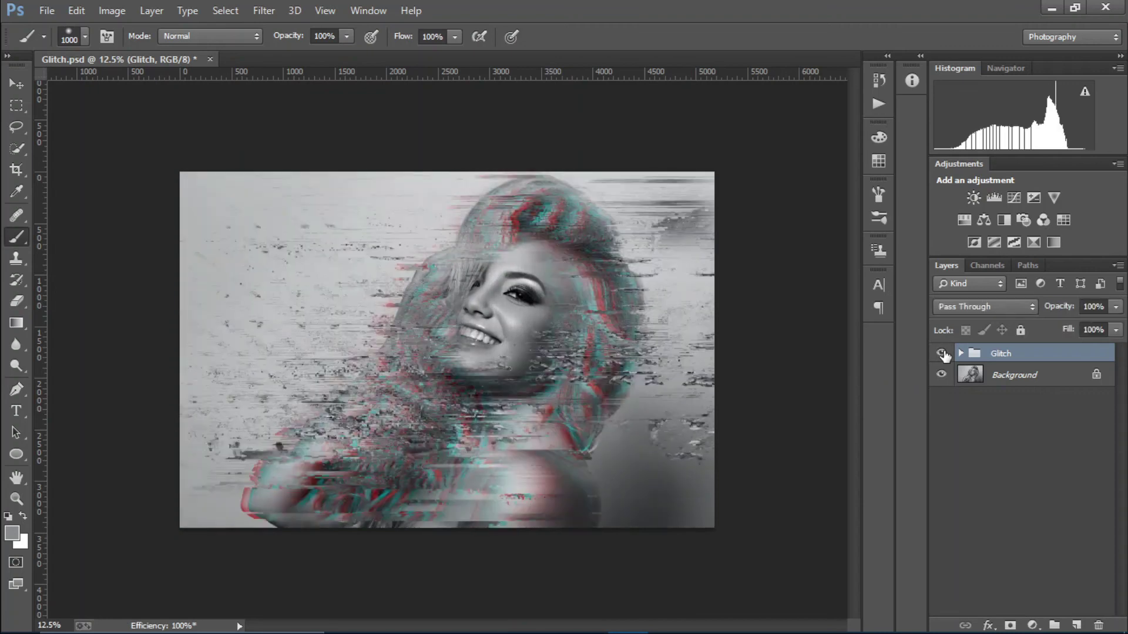